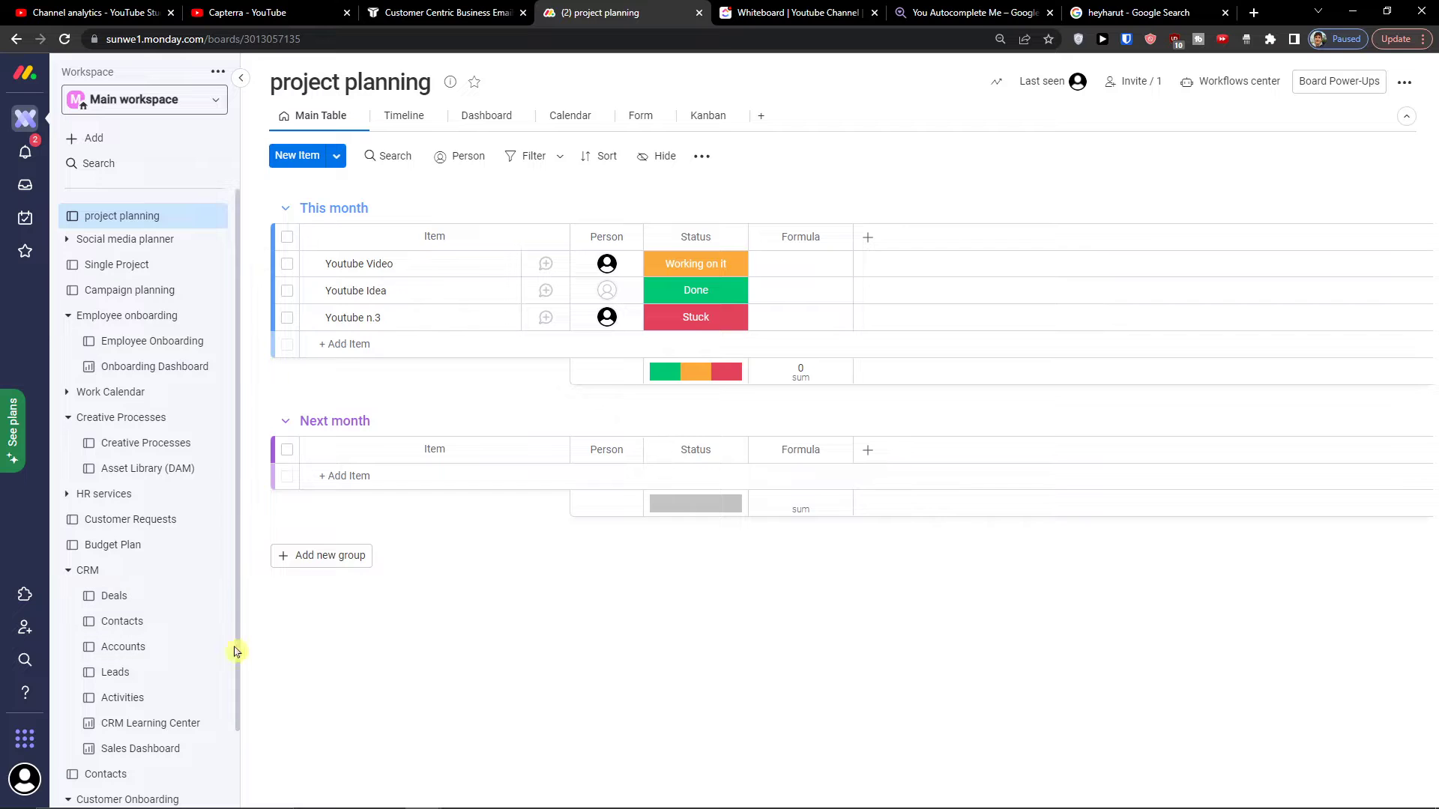
scroll(150, 371, down, 3)
scroll(128, 414, up, 3)
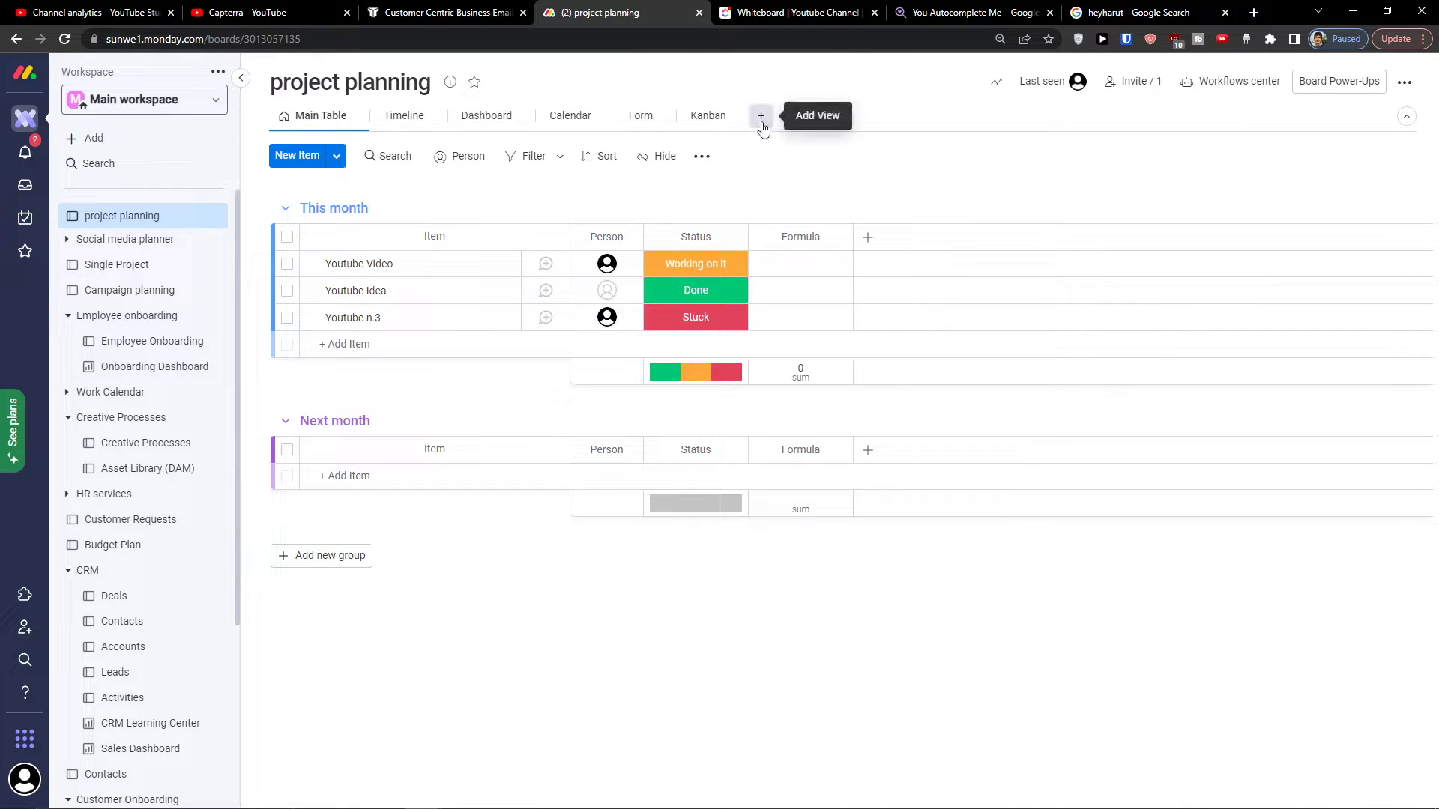
Open the full catalogue of board views and examine the Essentials, Installed Apps, Apps by monday and Marketplace apps categories
click(761, 117)
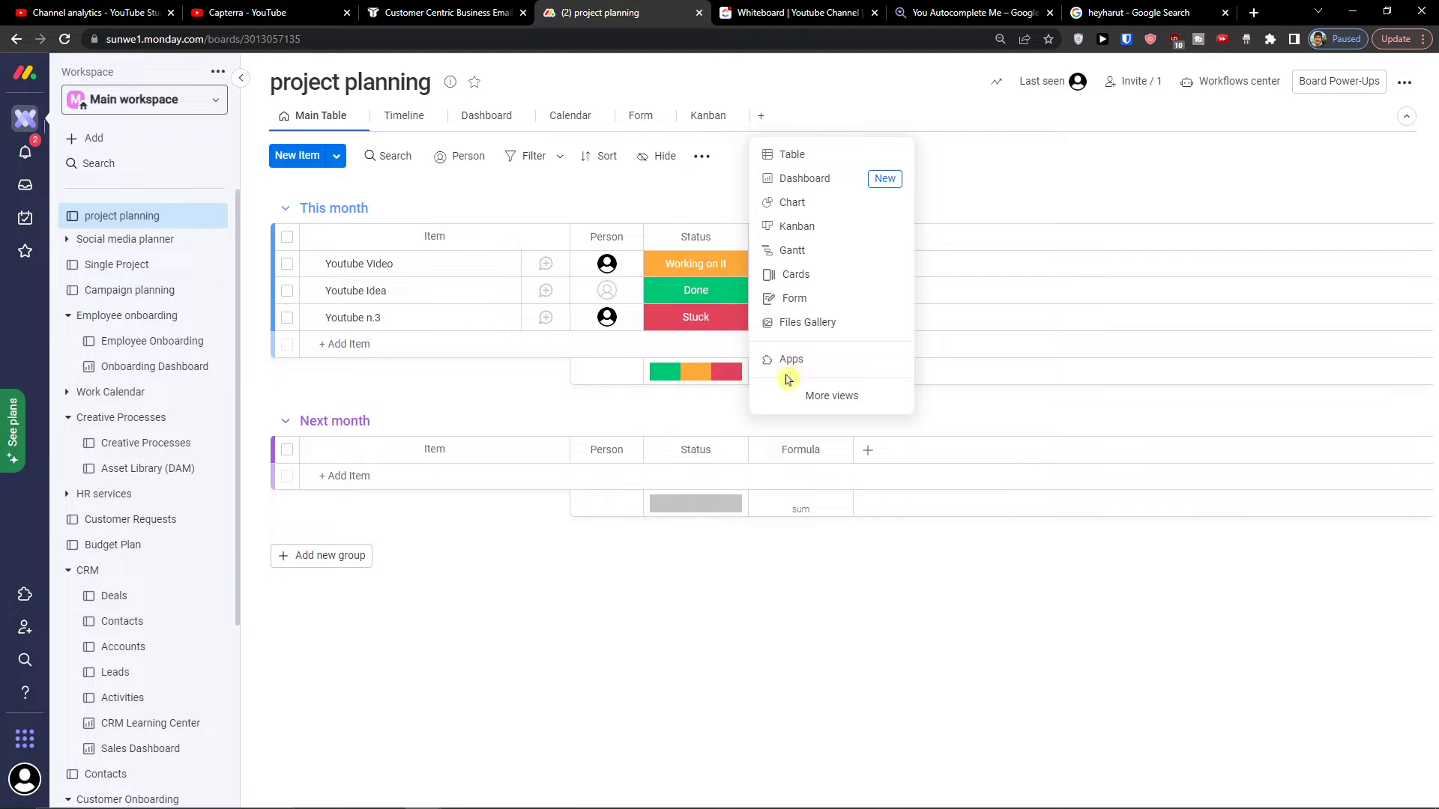
click(828, 397)
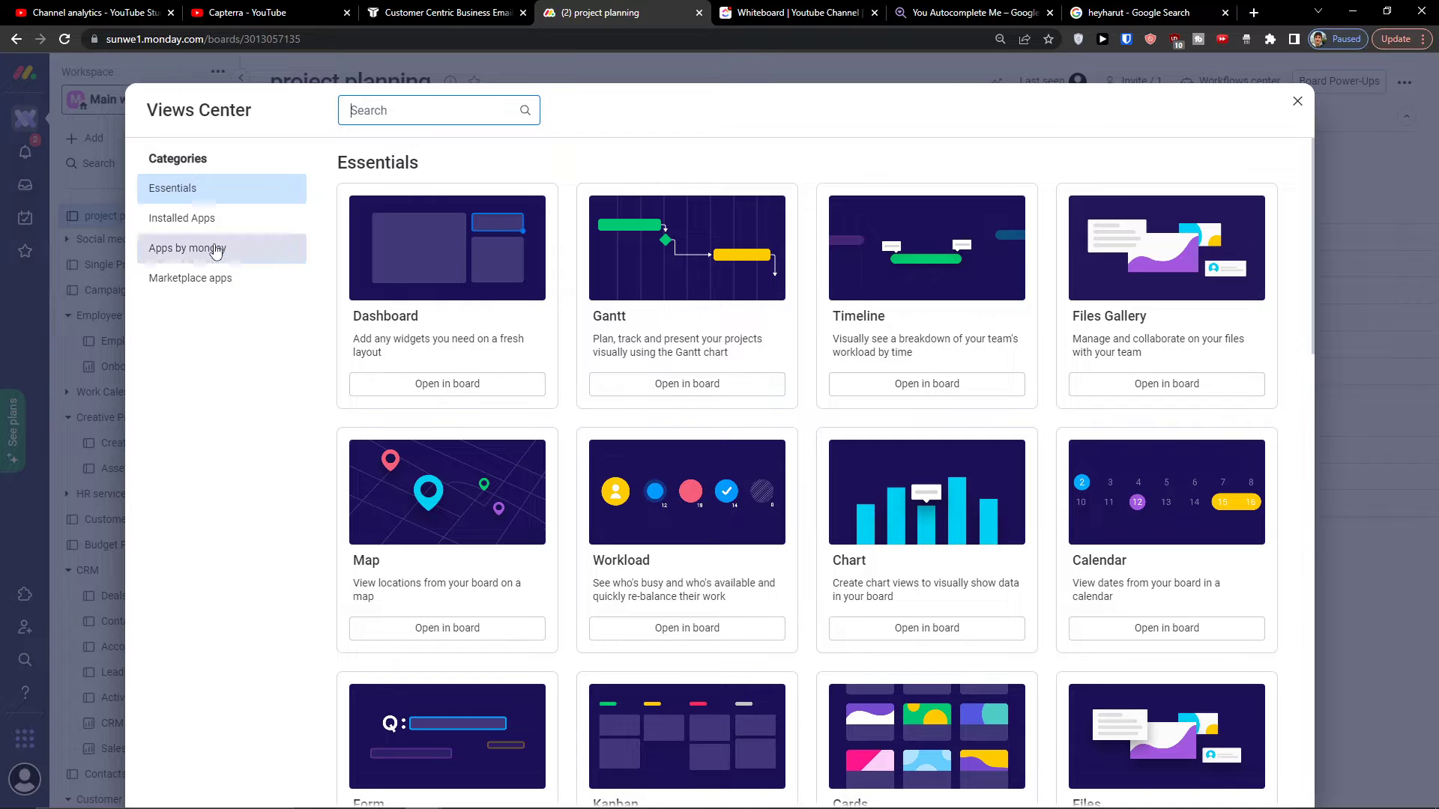
scroll(425, 326, down, 1)
scroll(424, 324, down, 5)
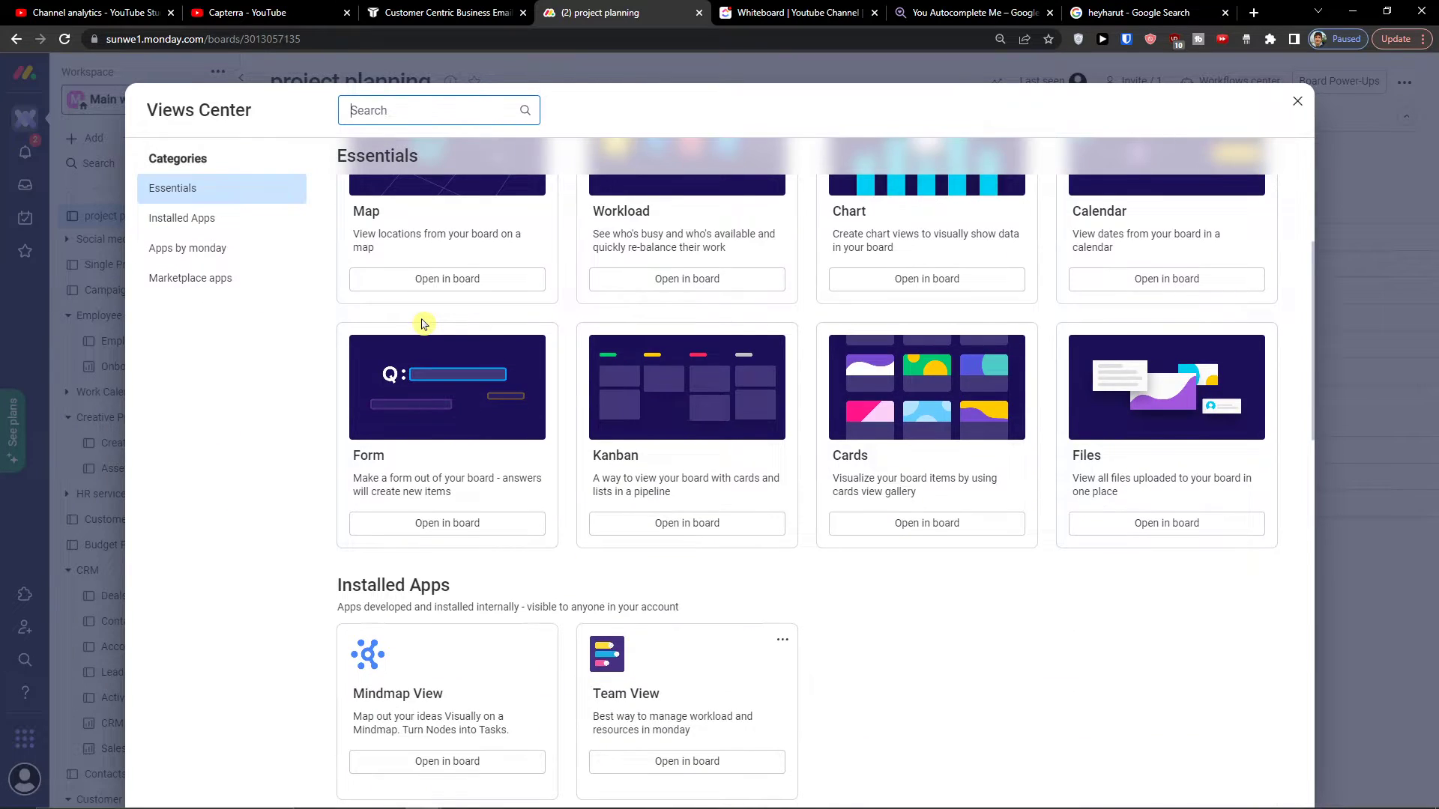
scroll(424, 323, down, 2)
click(189, 220)
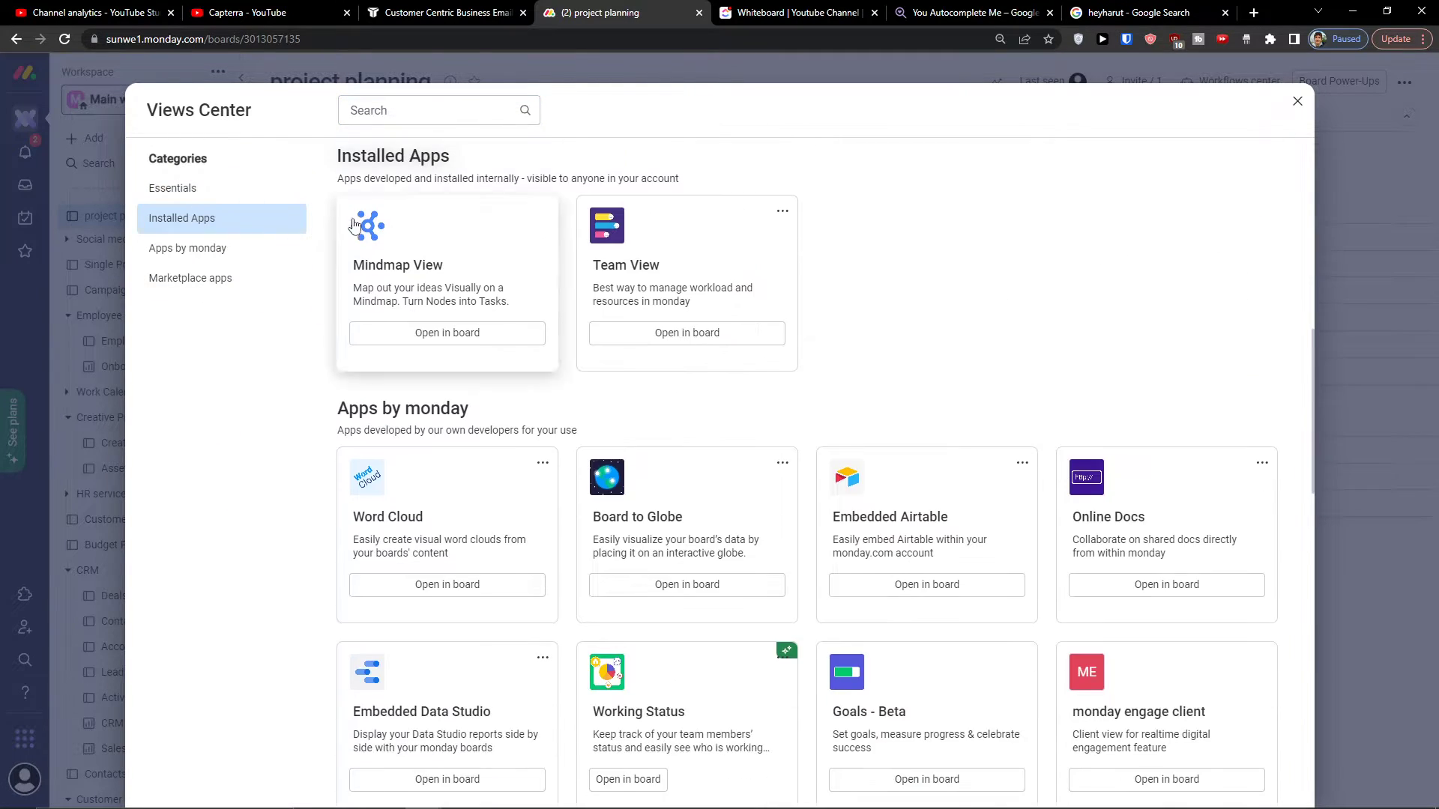
click(263, 256)
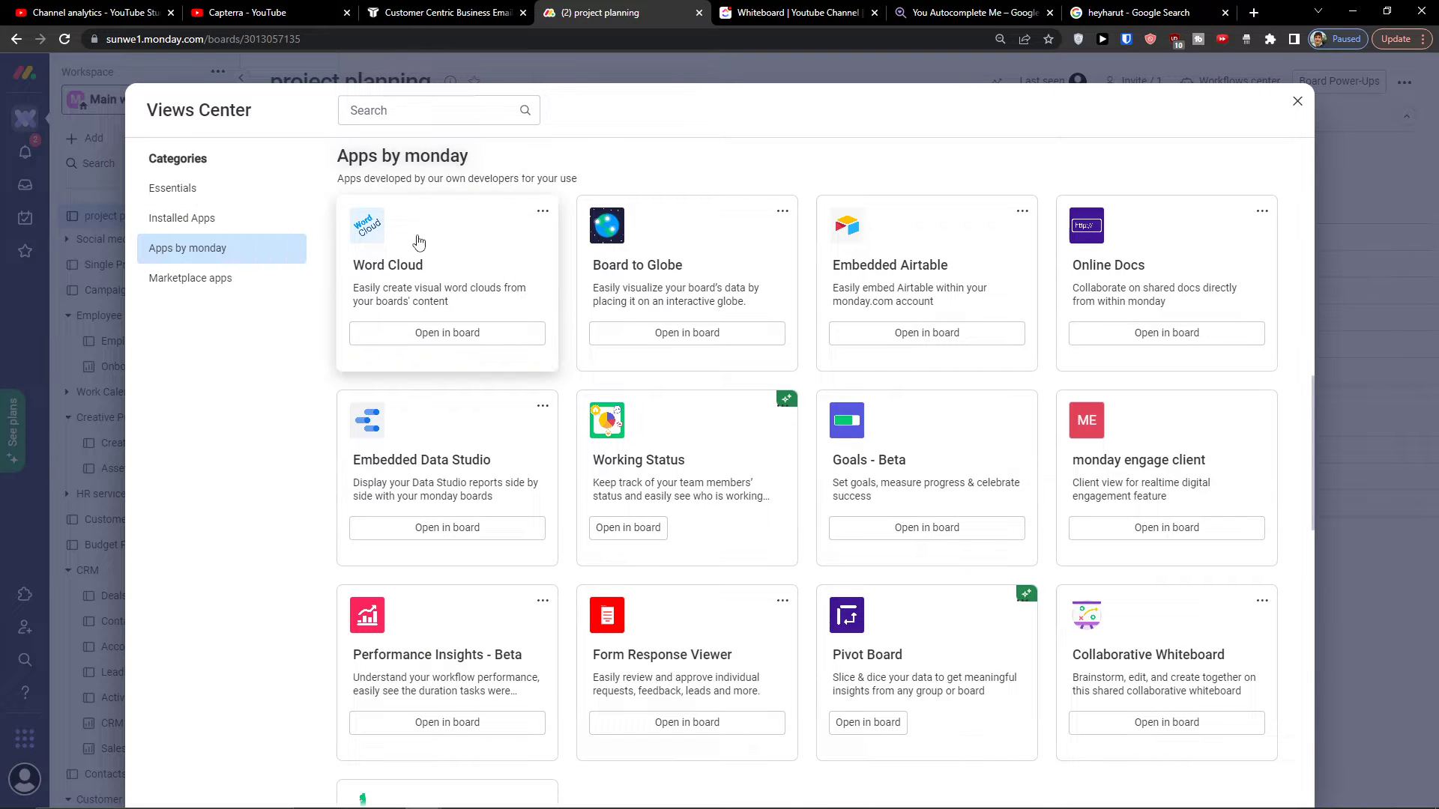
click(208, 281)
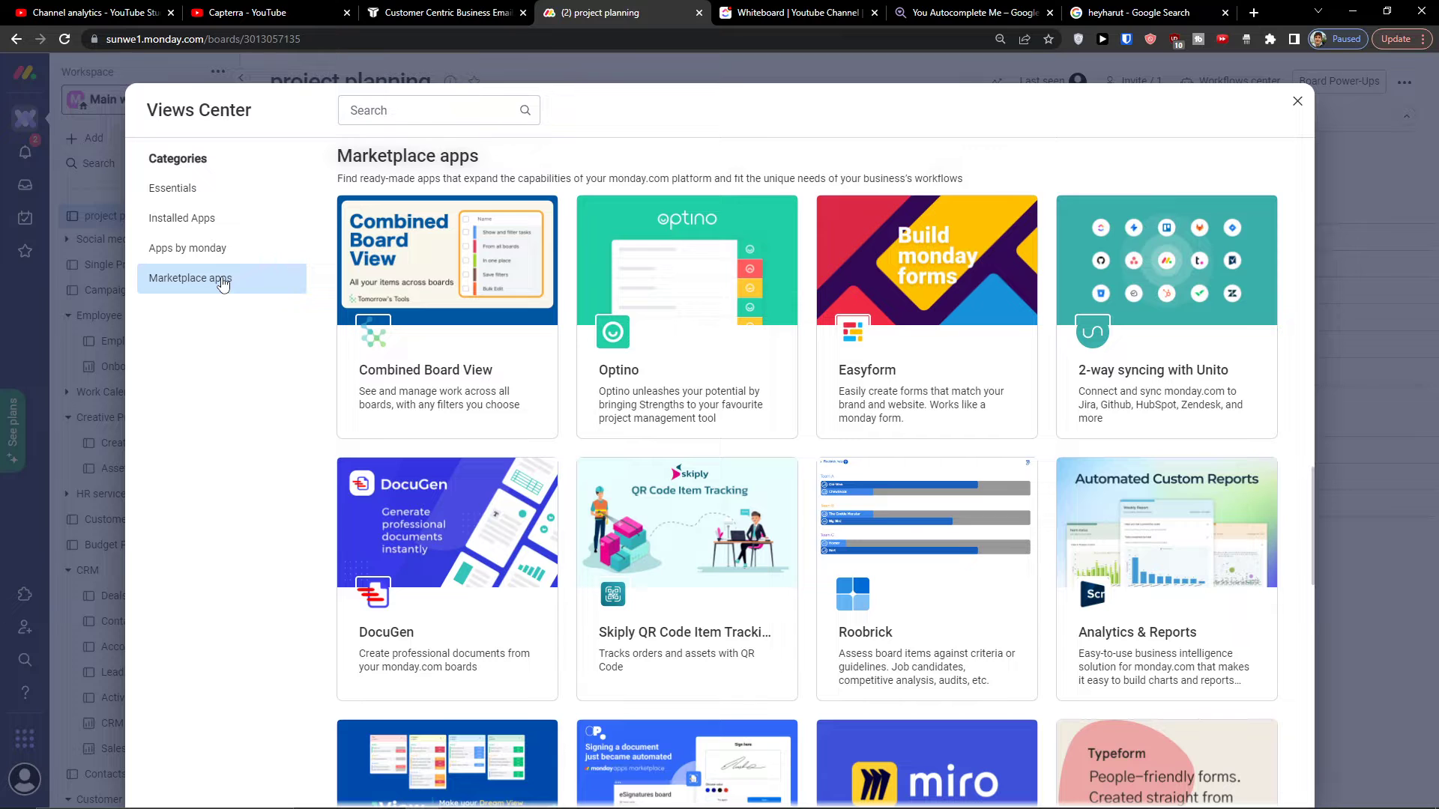
scroll(563, 434, down, 5)
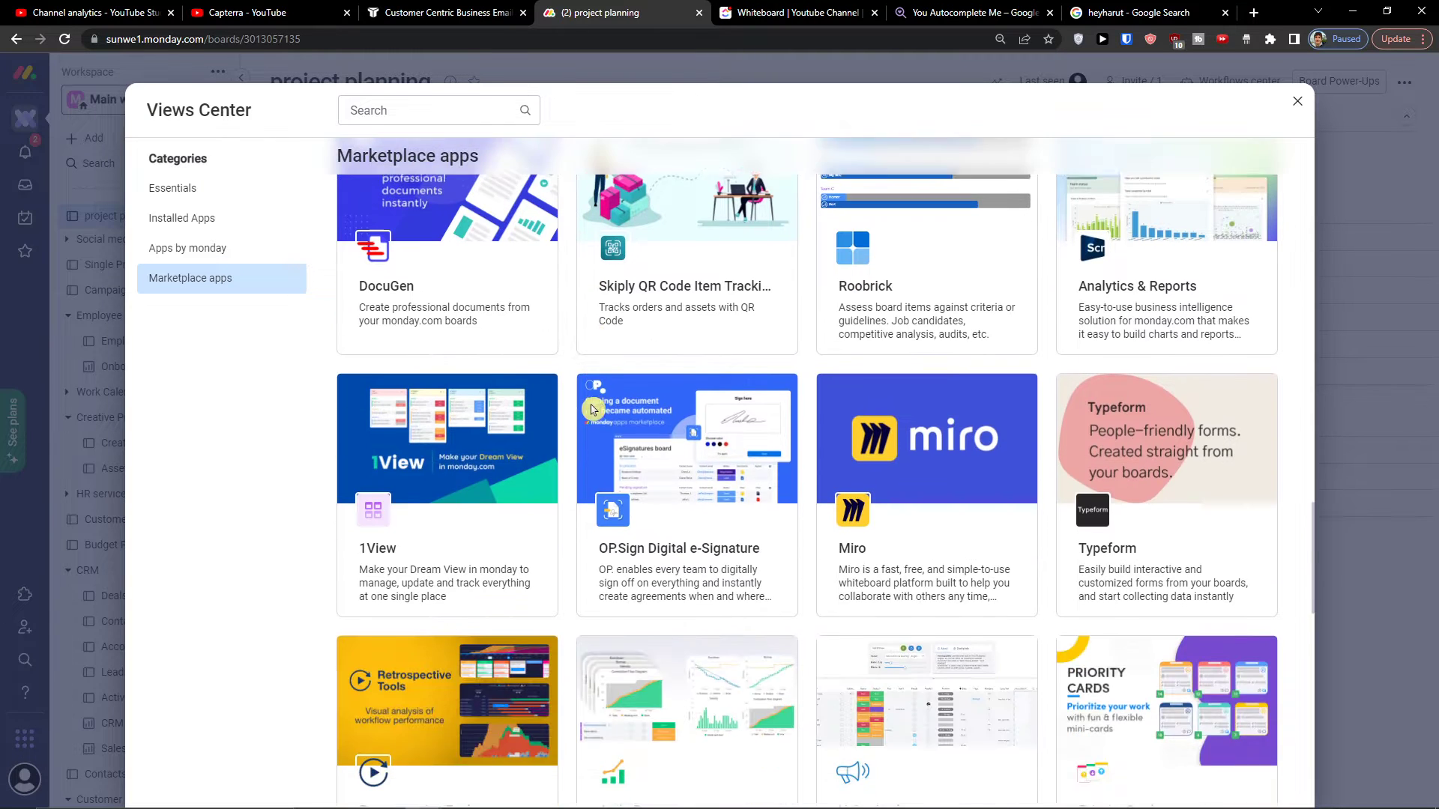
scroll(563, 434, up, 10)
scroll(565, 433, down, 5)
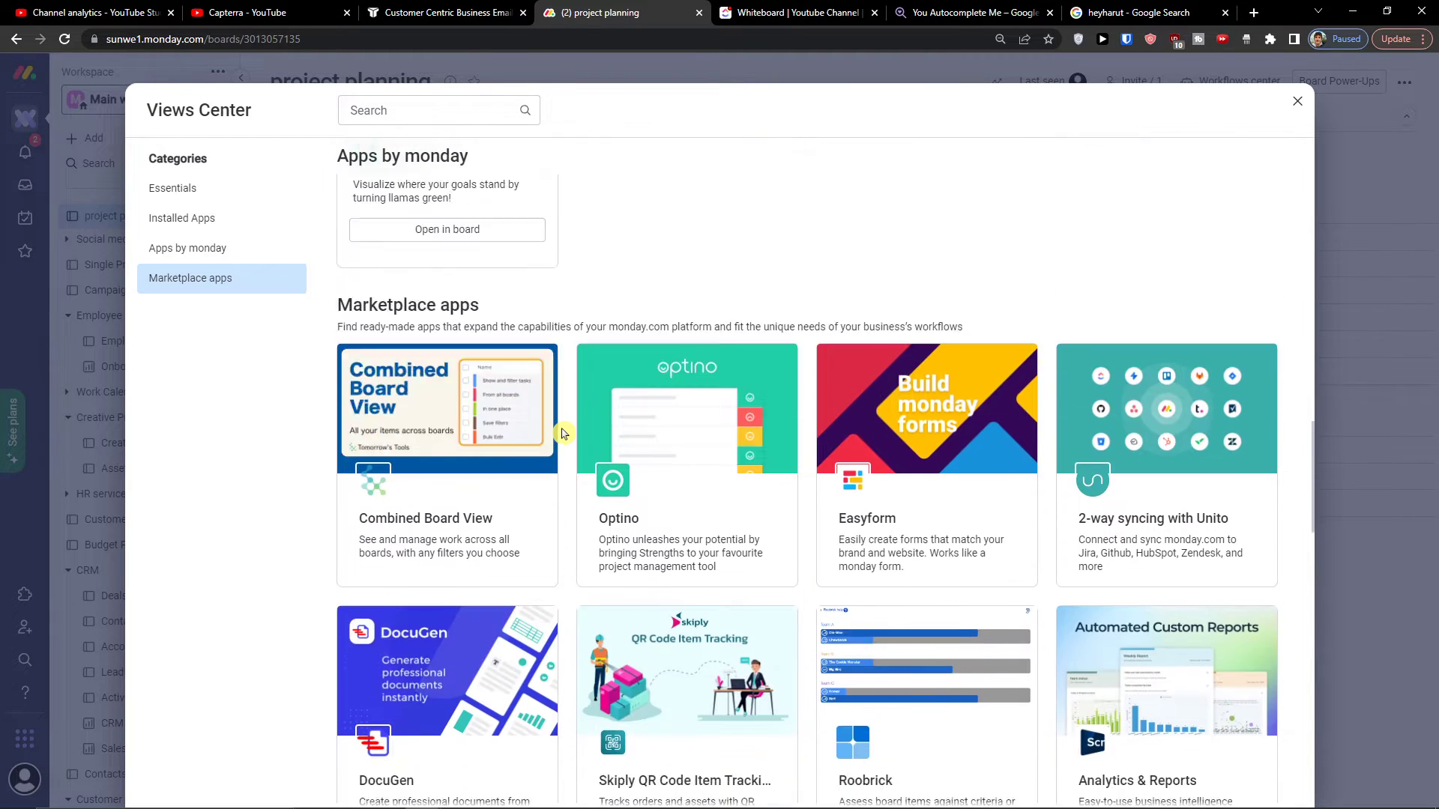
scroll(567, 433, down, 7)
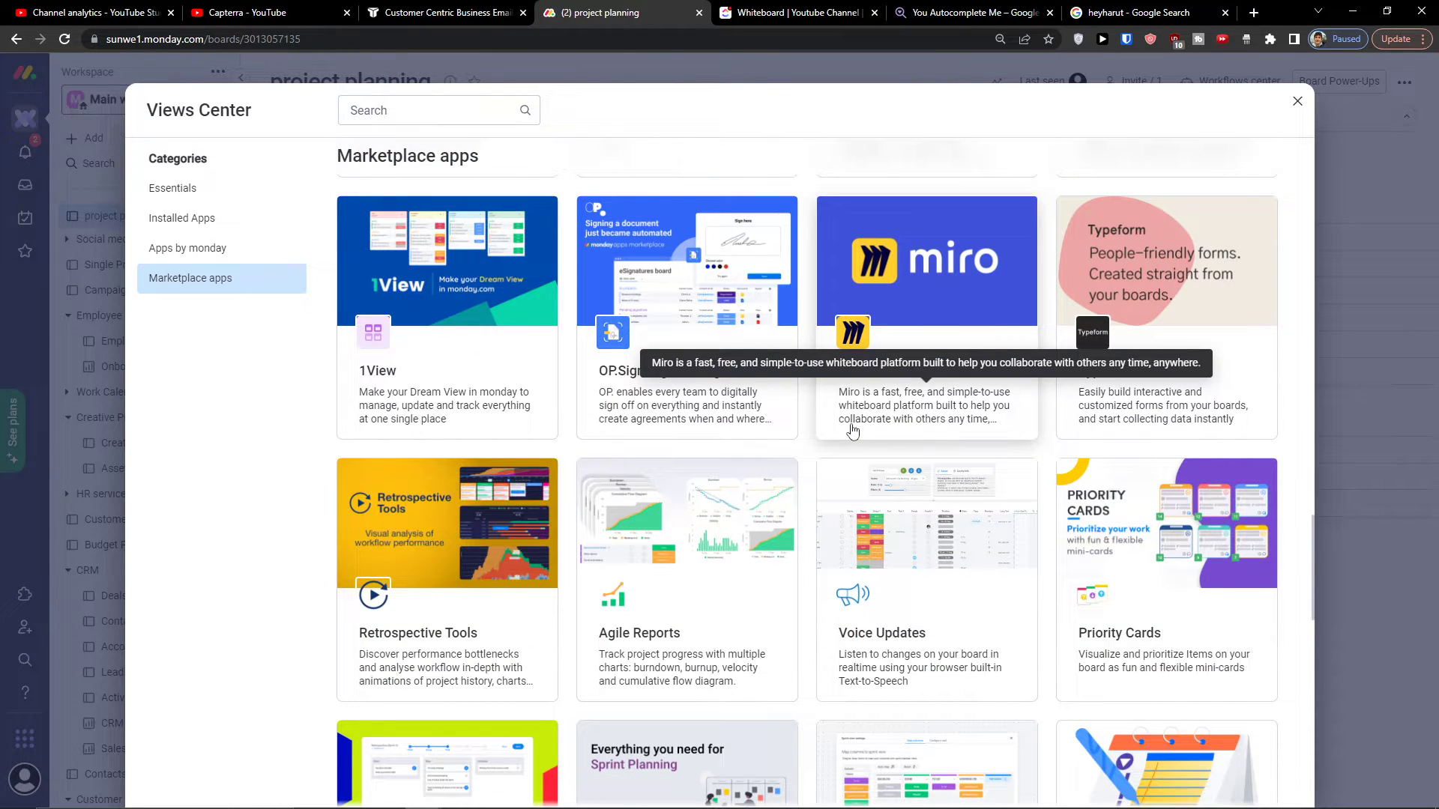
scroll(564, 645, up, 3)
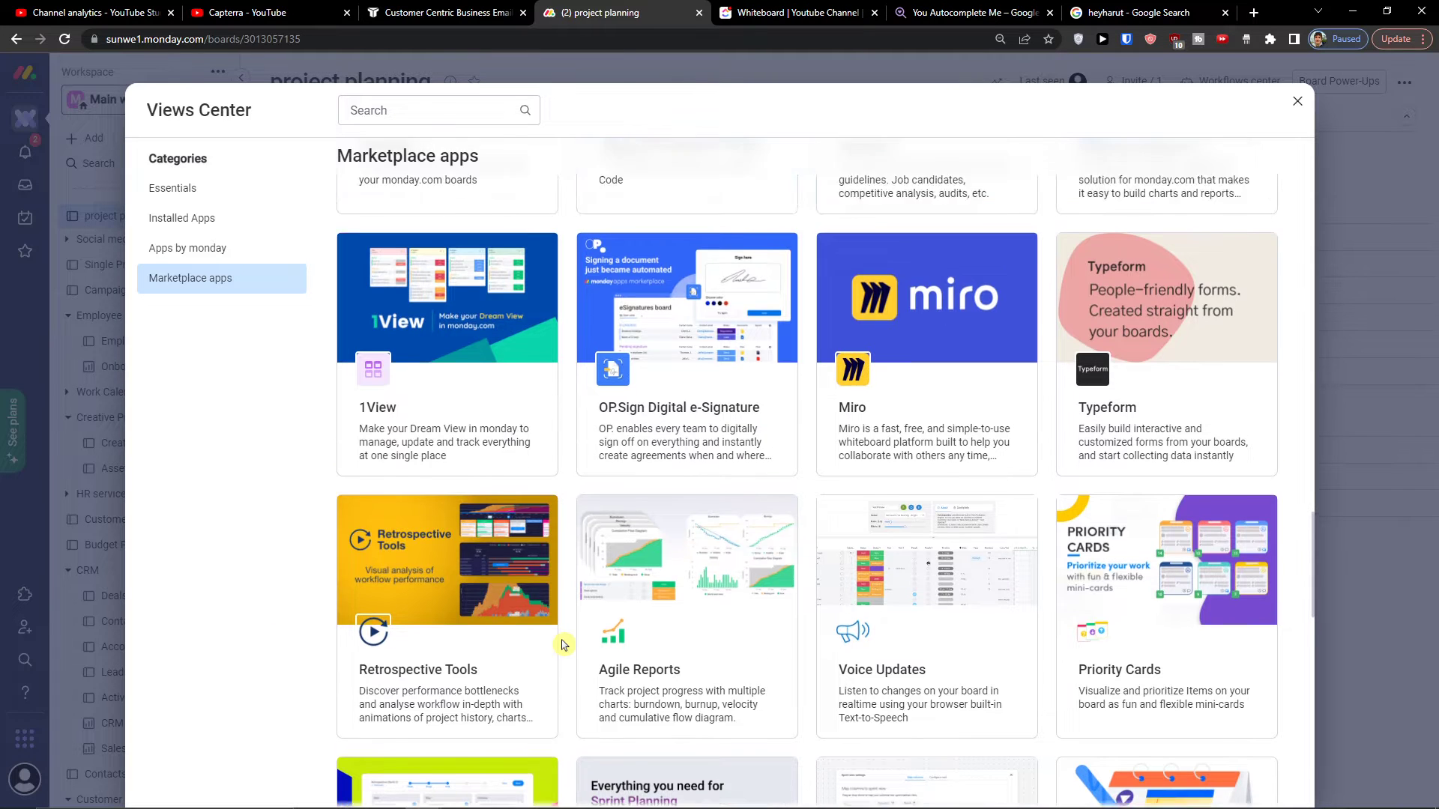
scroll(563, 645, down, 3)
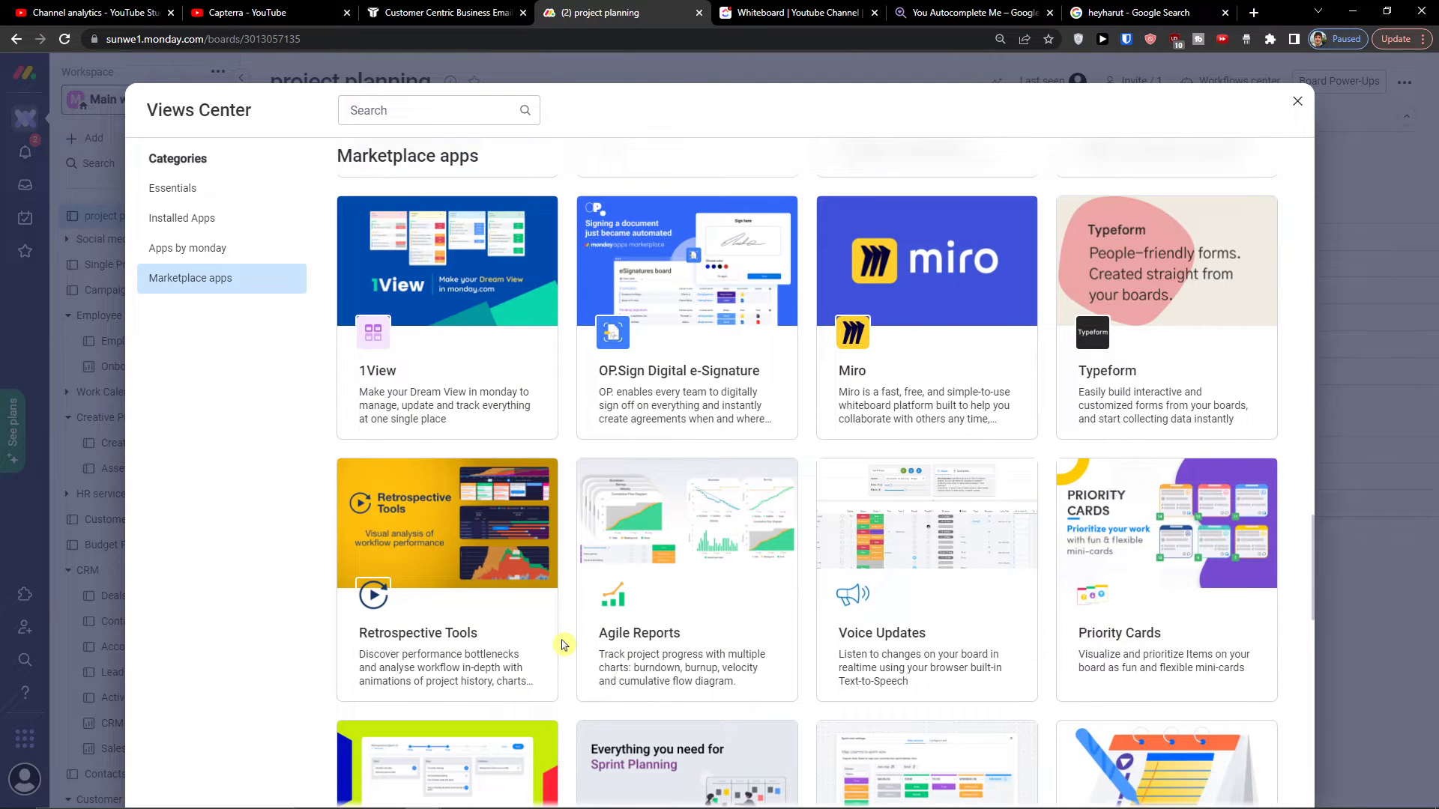
Return to the Essentials views and add a Dashboard view to the board, keeping its default name
click(188, 247)
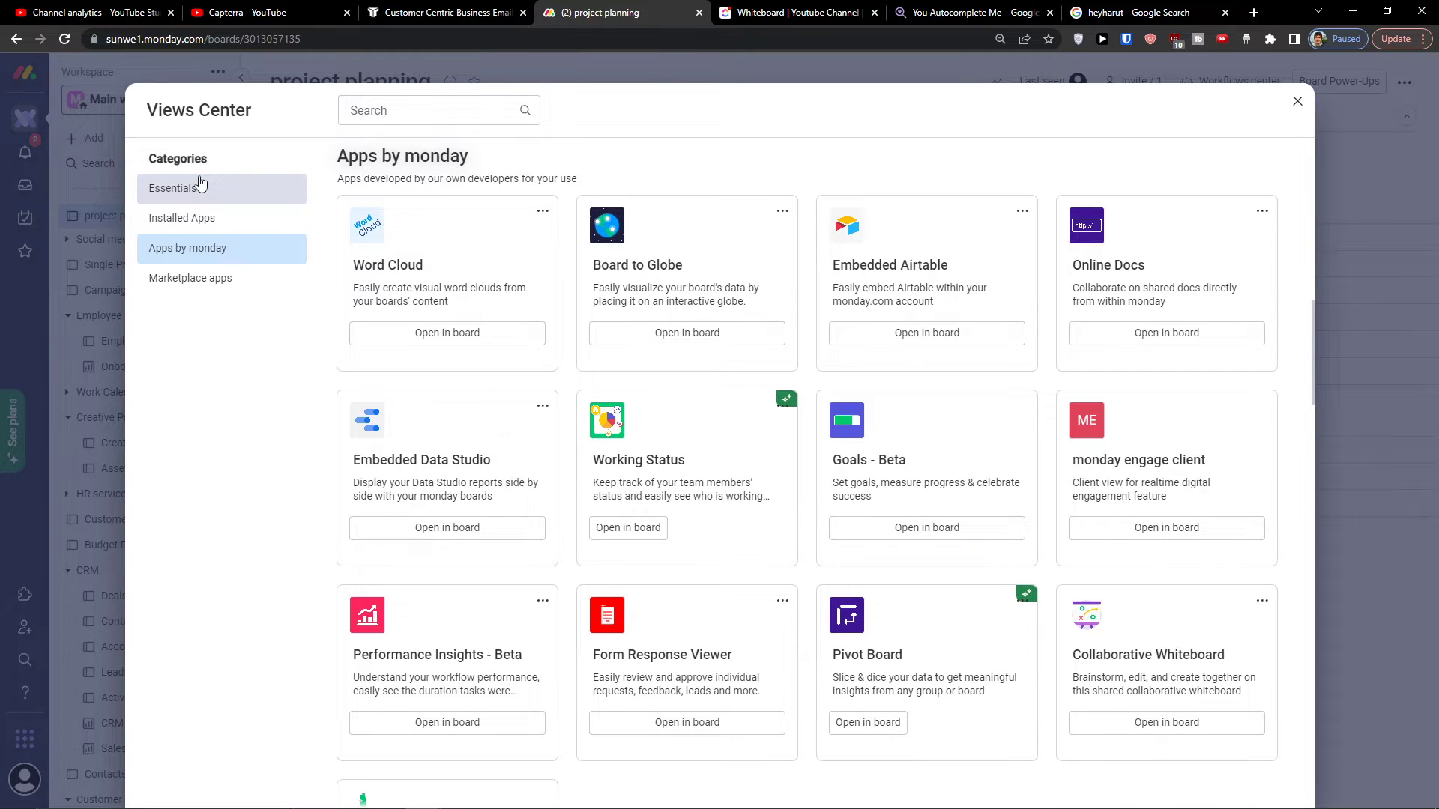
click(201, 185)
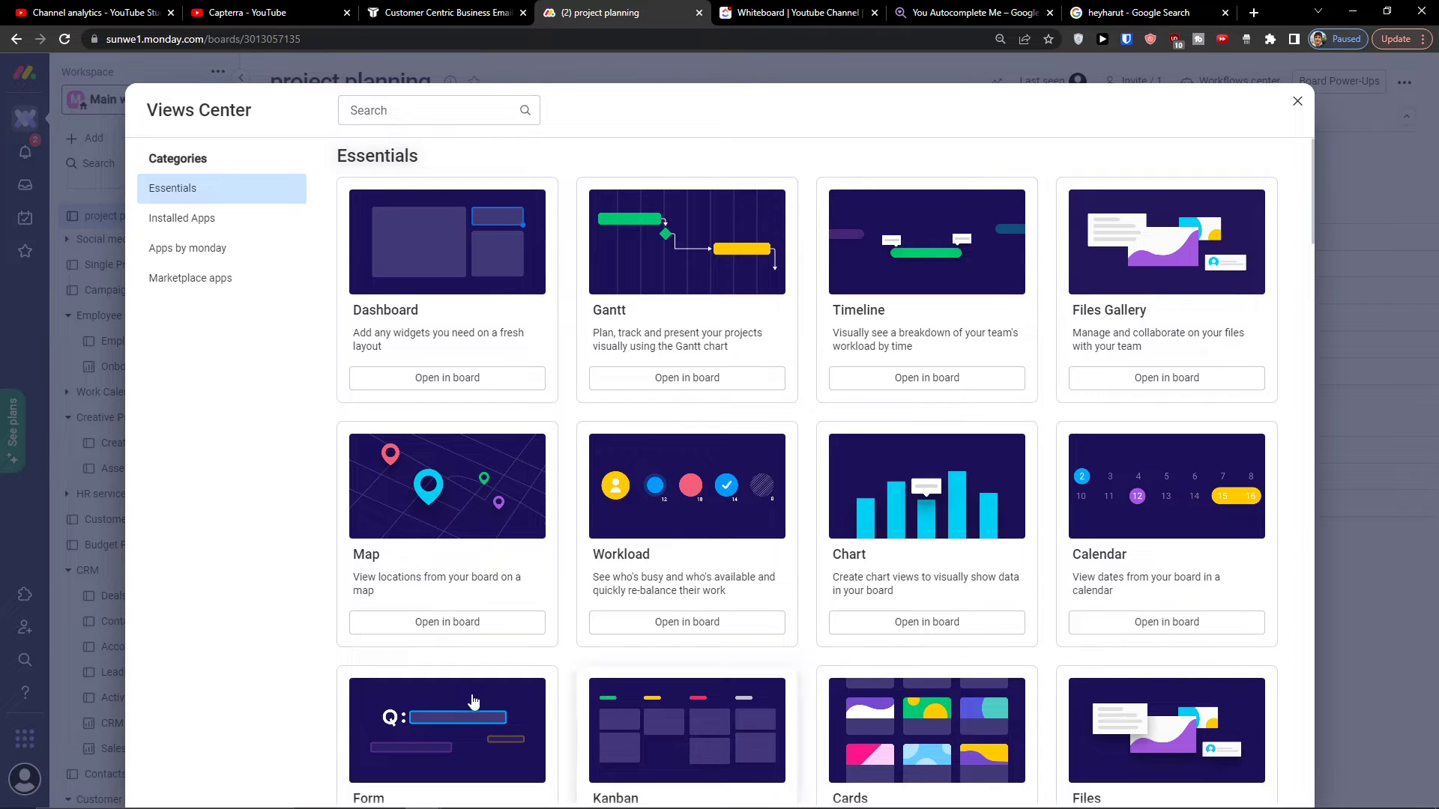
click(469, 379)
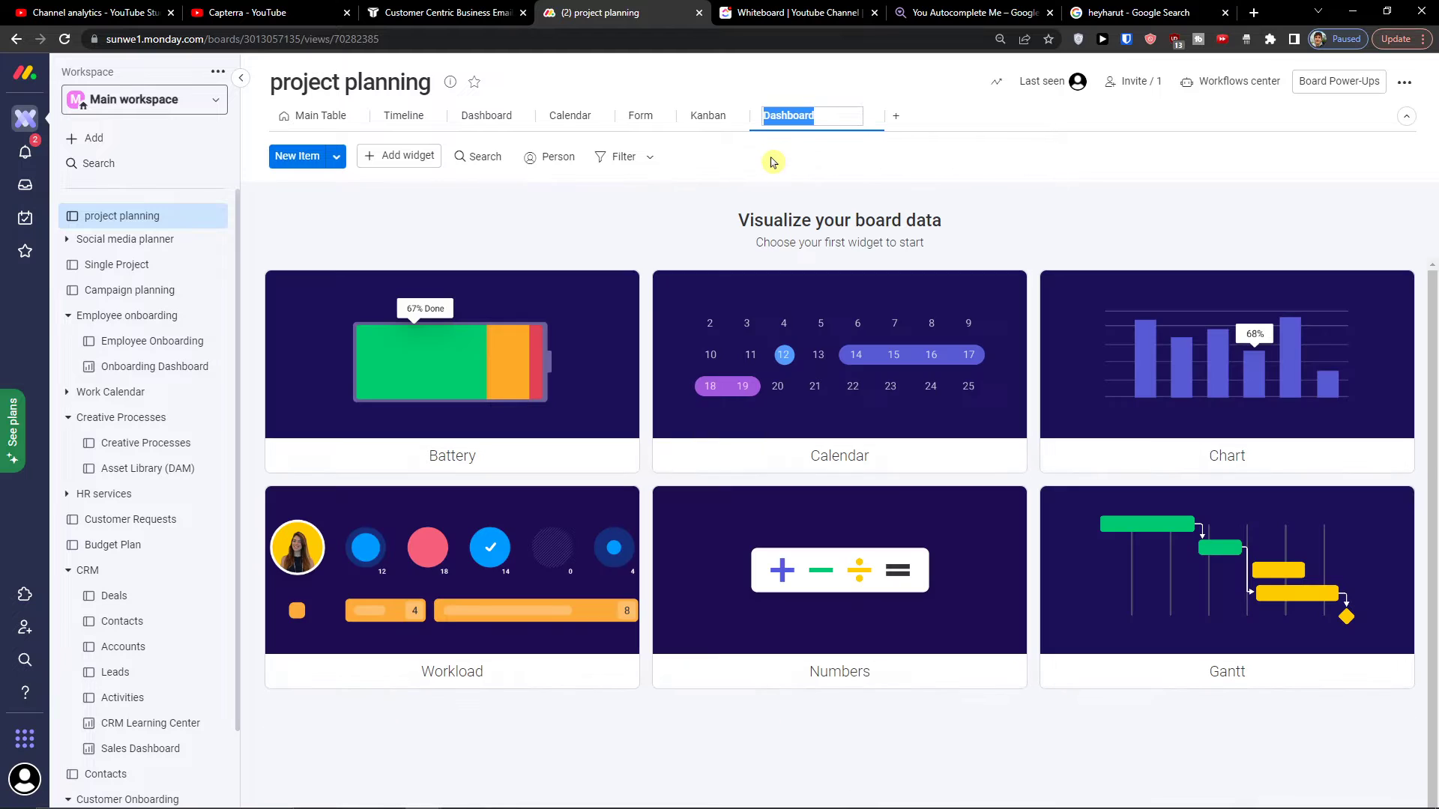
click(772, 159)
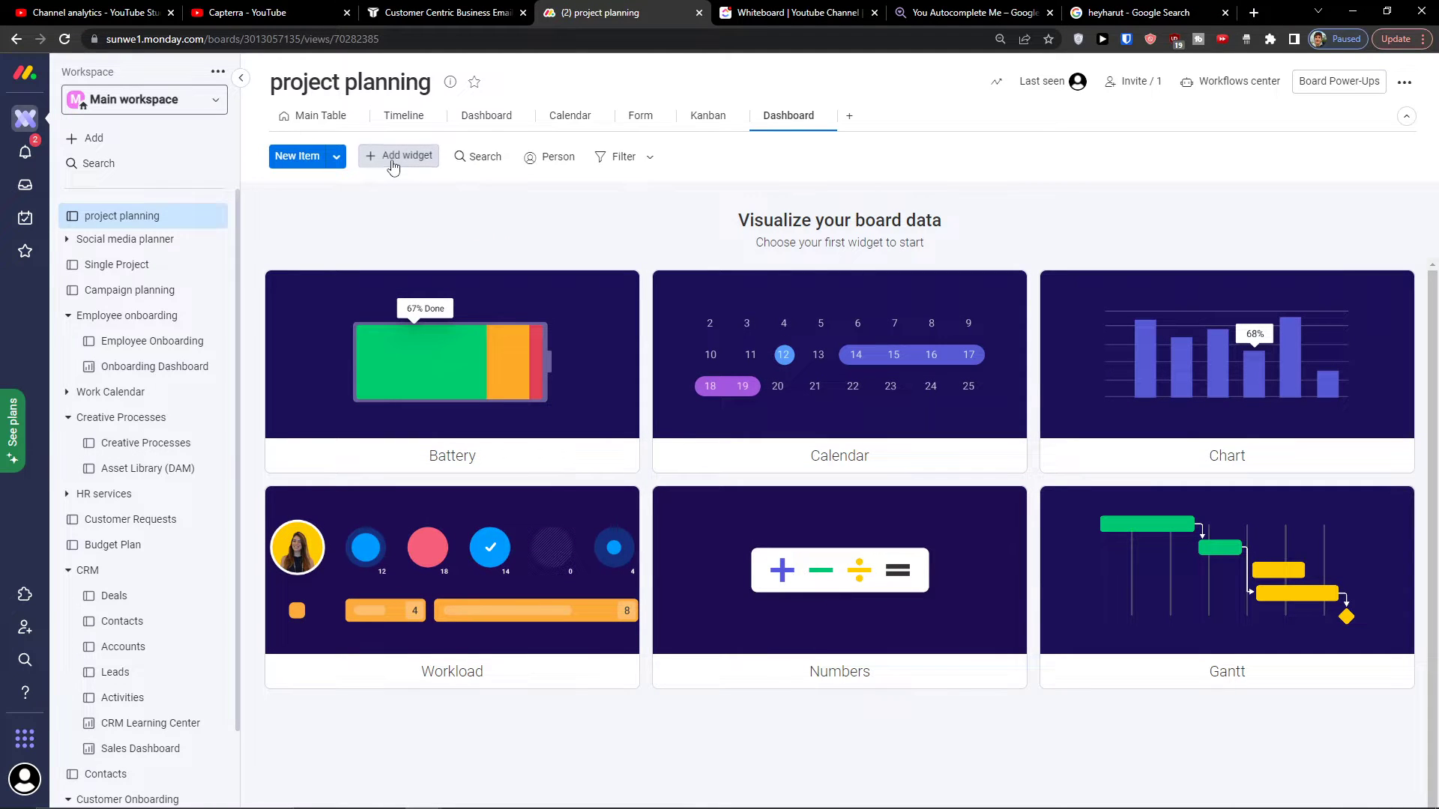
Look through the Recommended and Staying on Top widgets available for the dashboard, without adding any
click(393, 161)
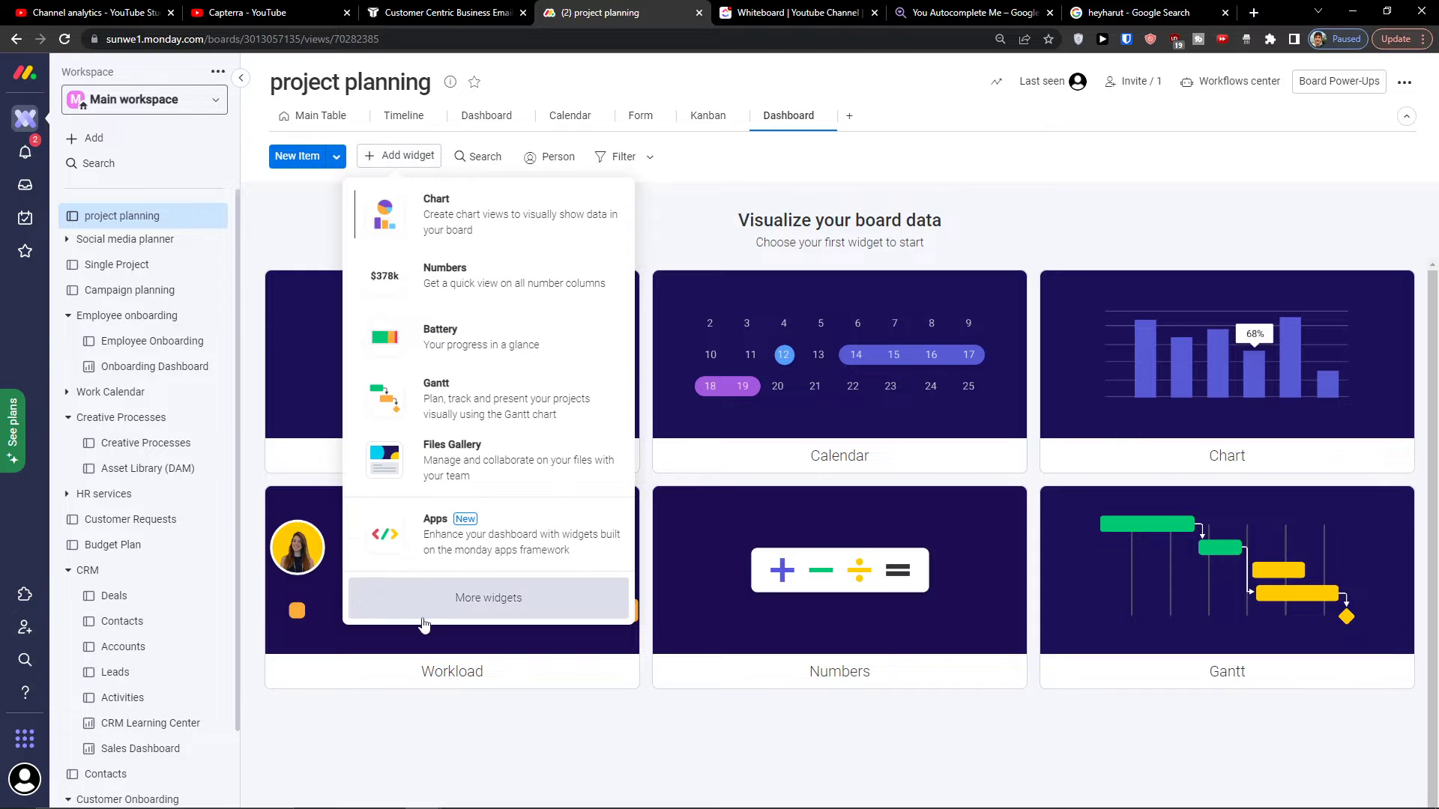
click(480, 598)
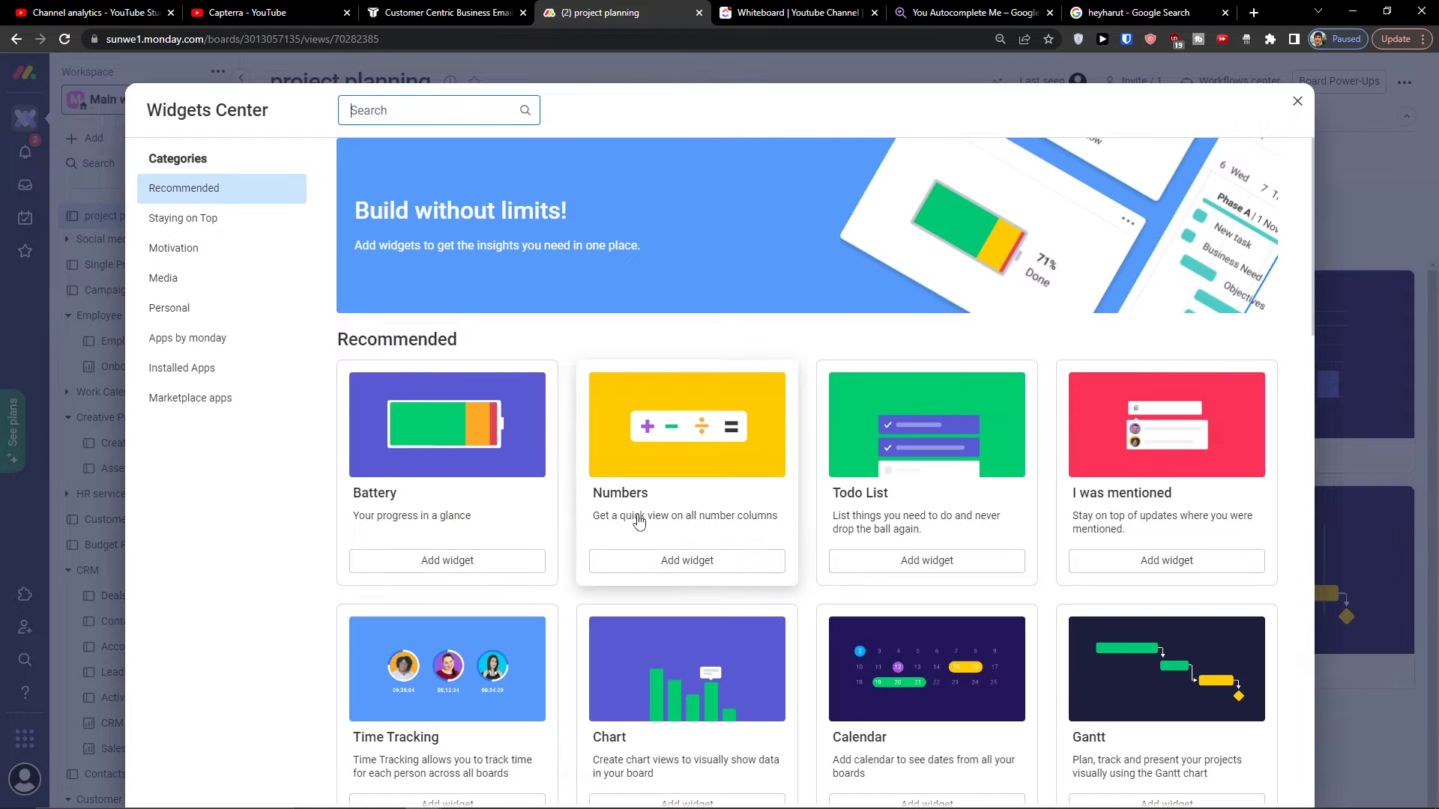
scroll(637, 517, down, 3)
scroll(638, 527, down, 8)
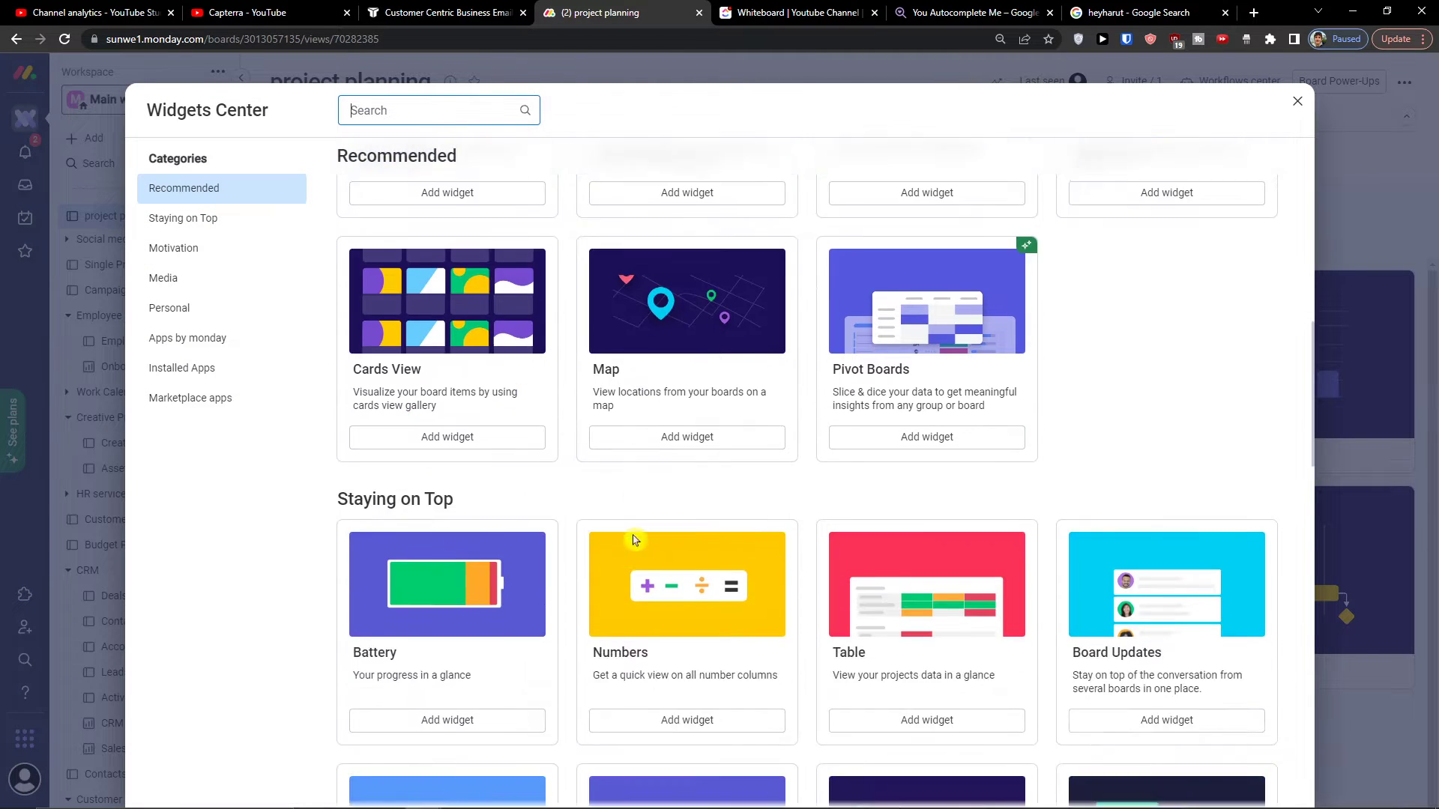
scroll(656, 544, up, 9)
click(1393, 446)
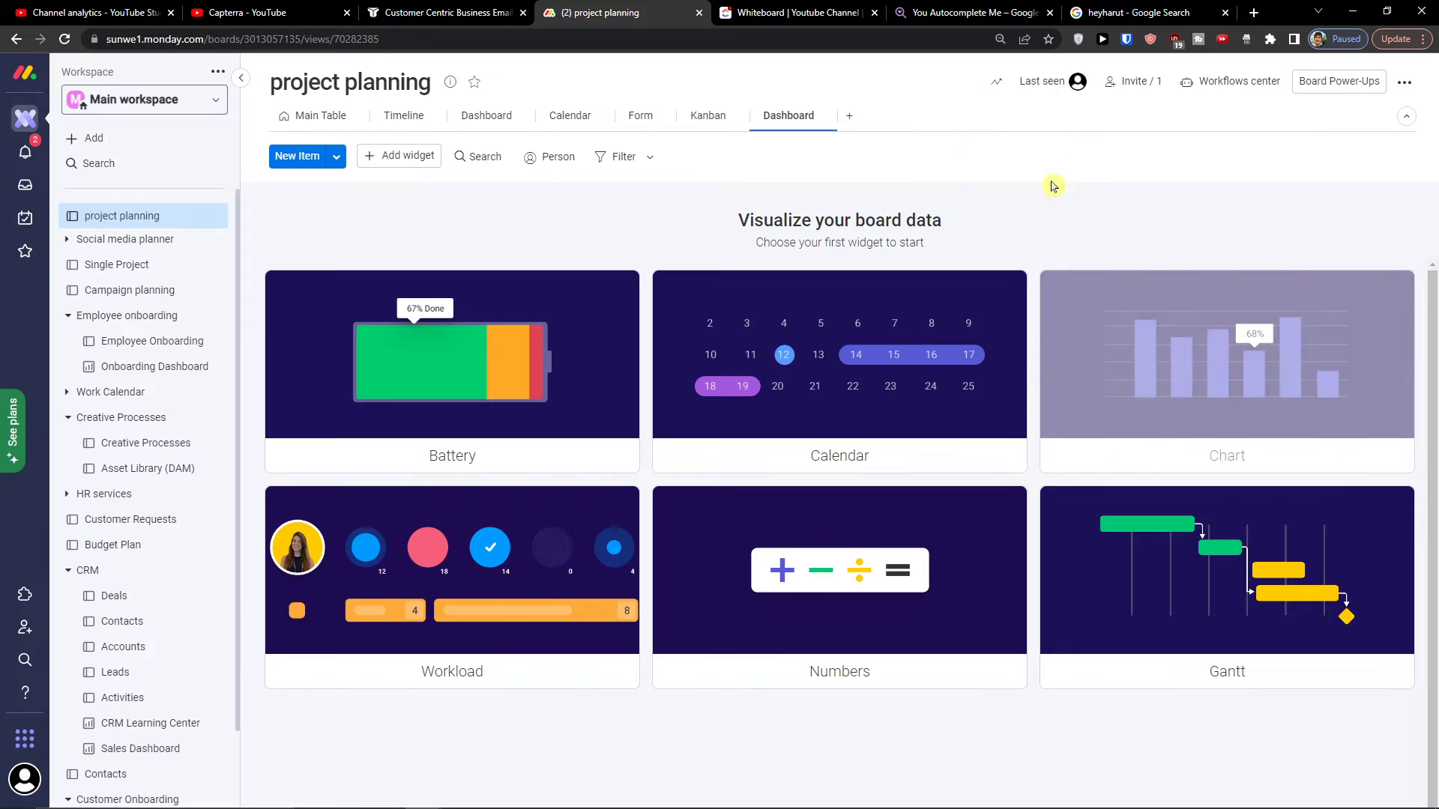
Add a Timeline view to the project planning board from the Essentials views
click(850, 117)
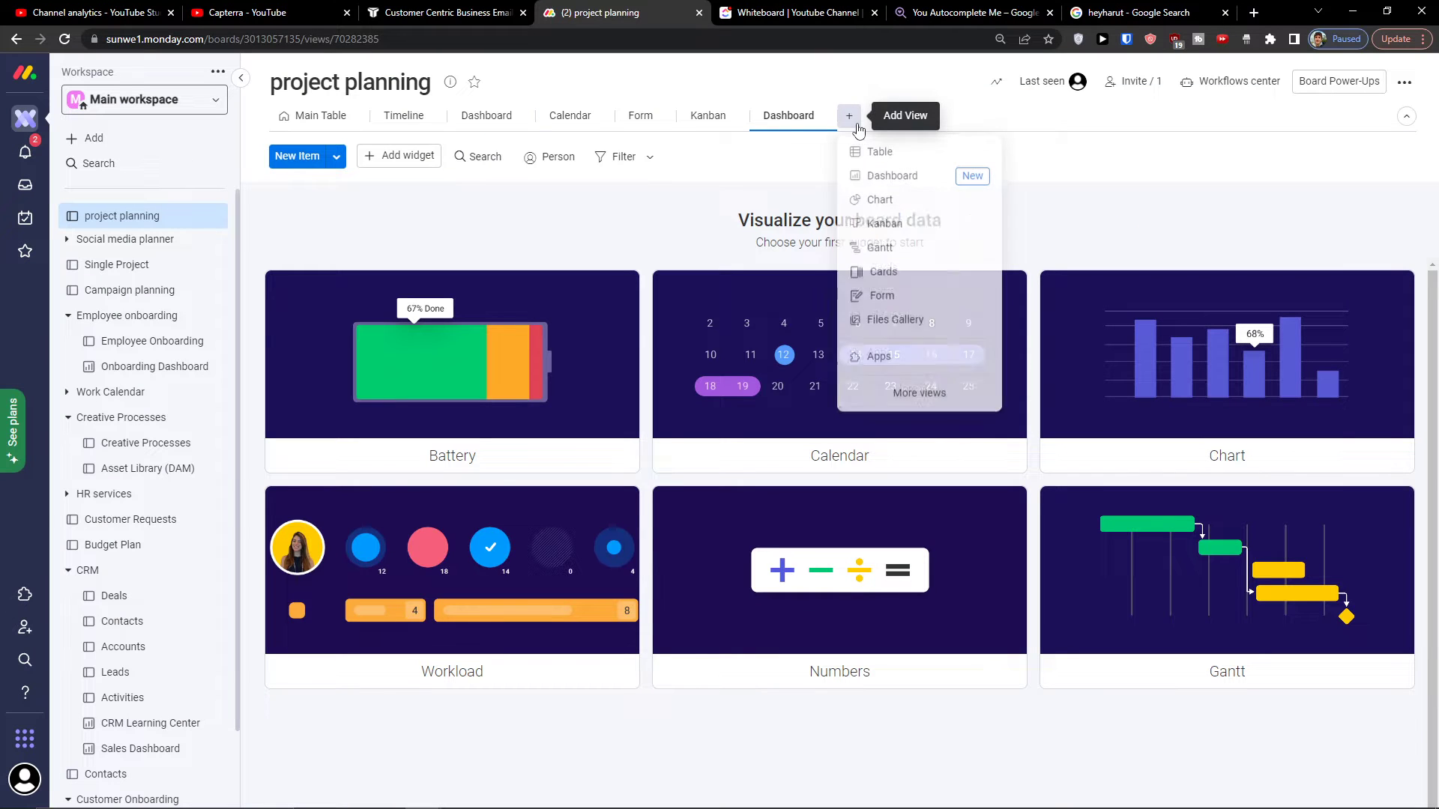
click(879, 397)
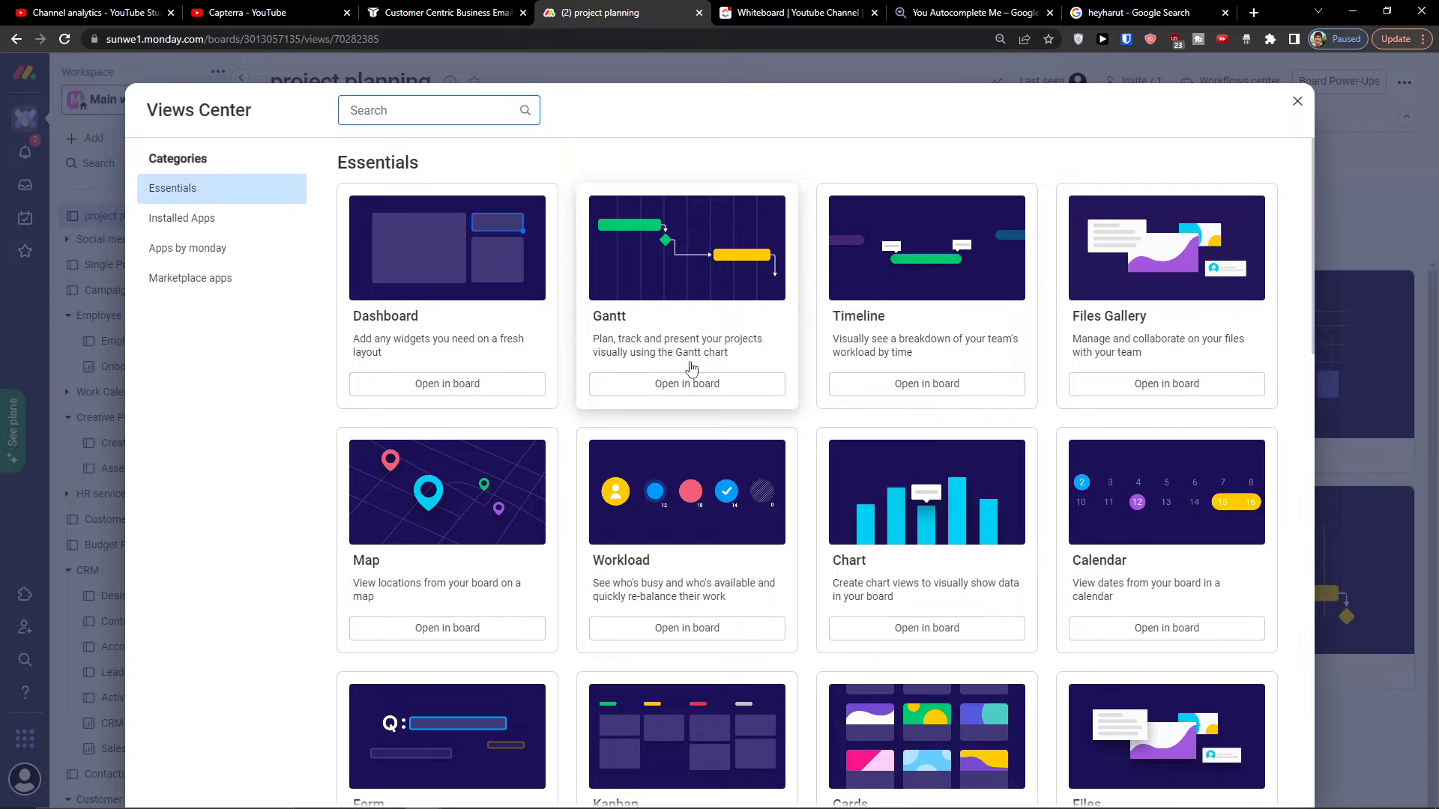
click(863, 384)
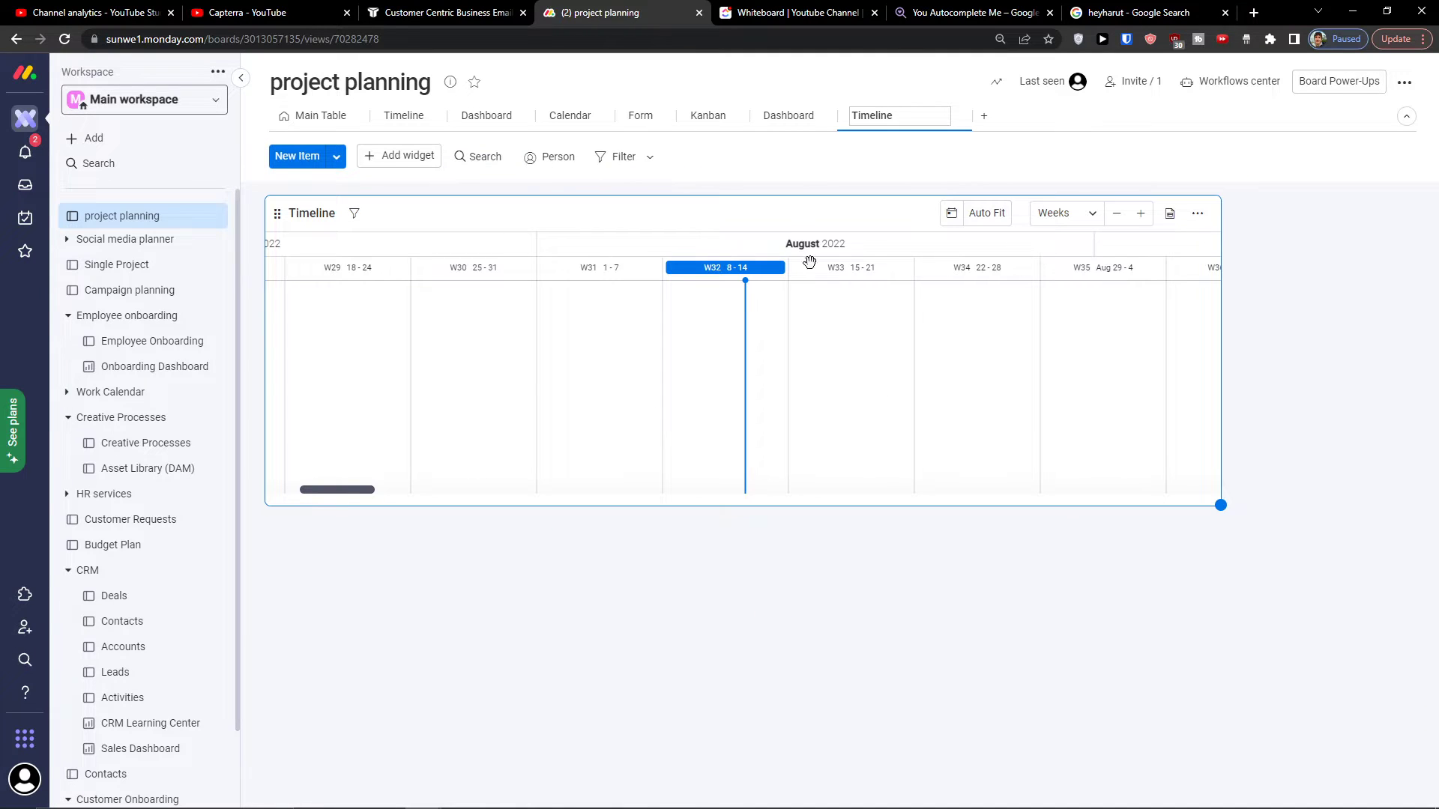
Add a Map view to the board and enlarge its map widget to fill most of the view
click(984, 116)
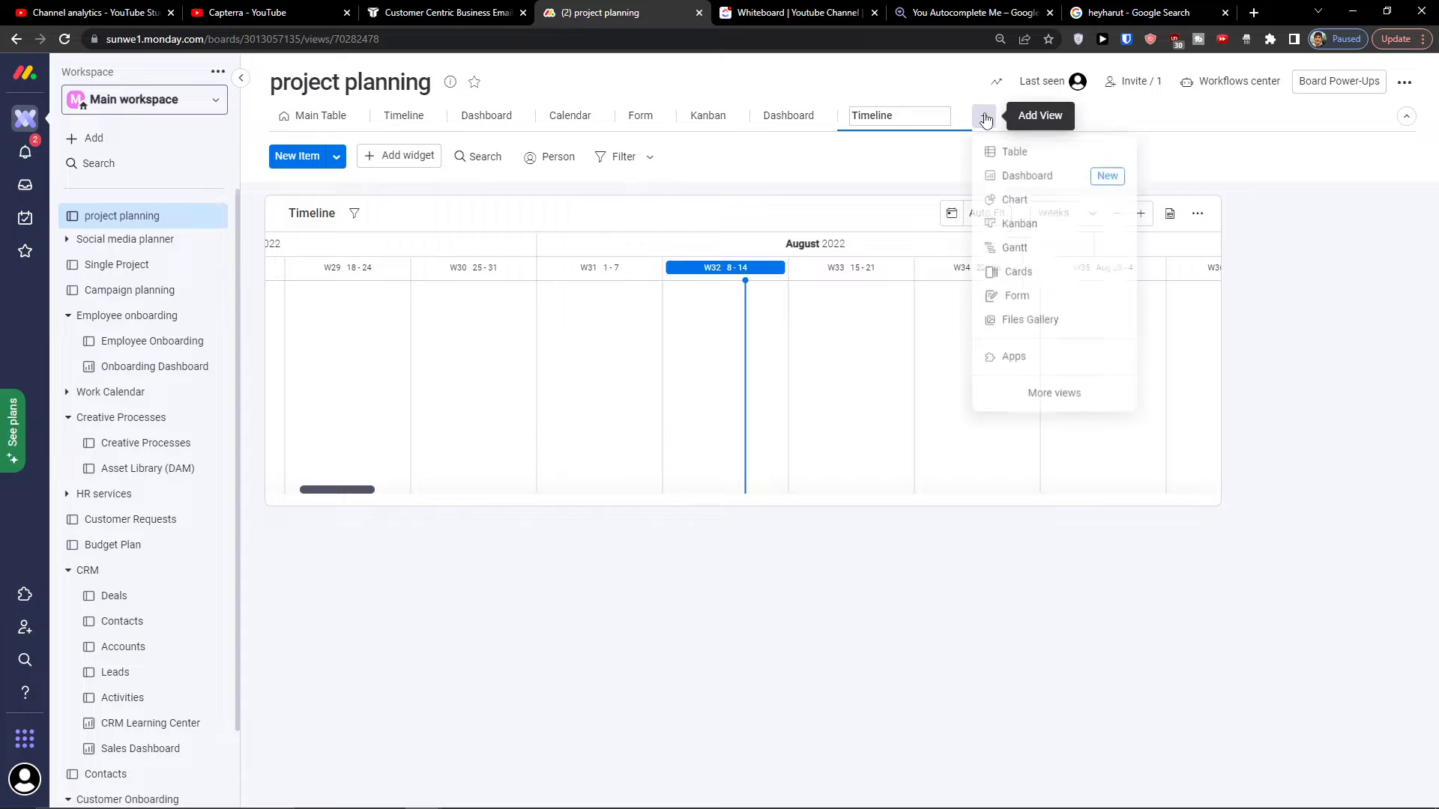
click(992, 395)
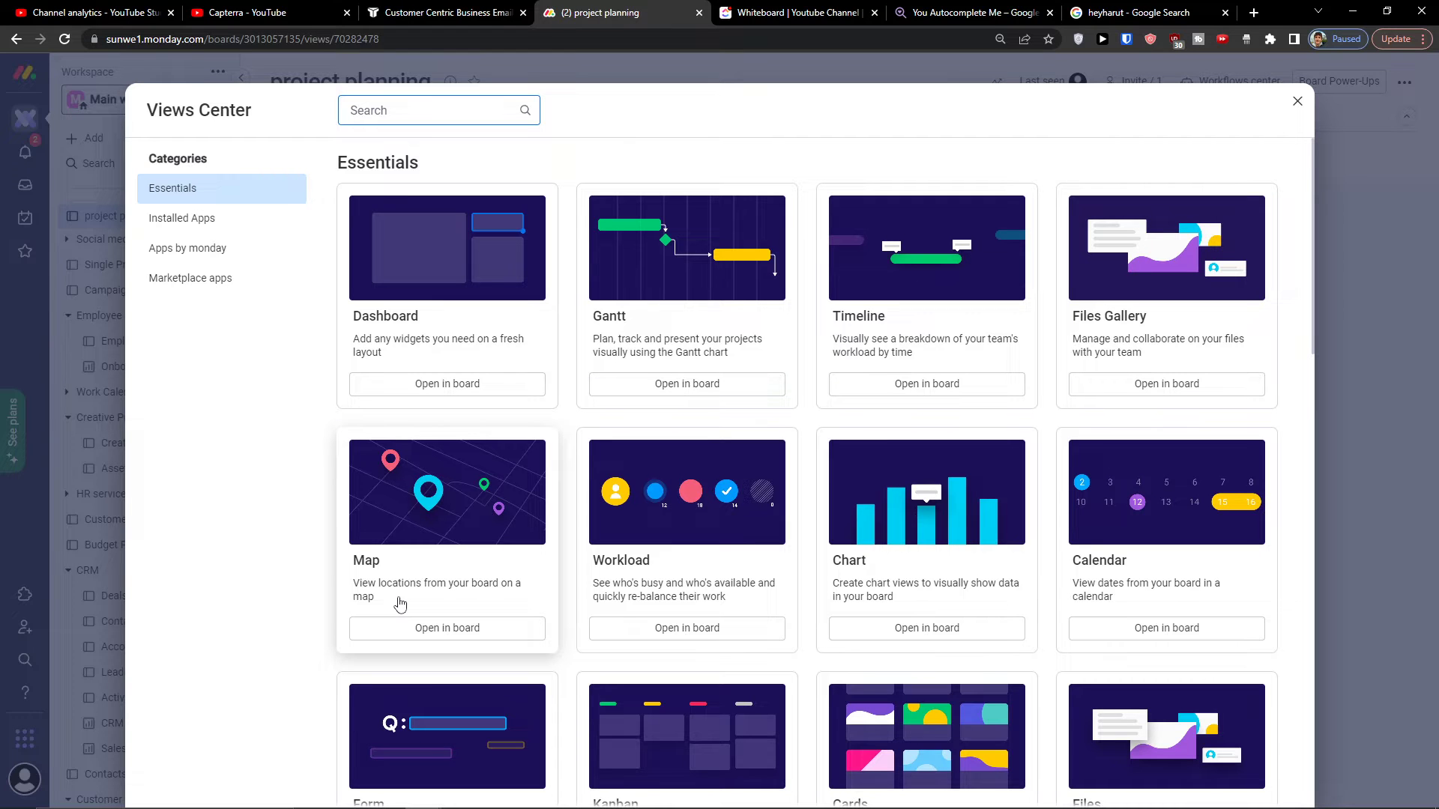
click(399, 627)
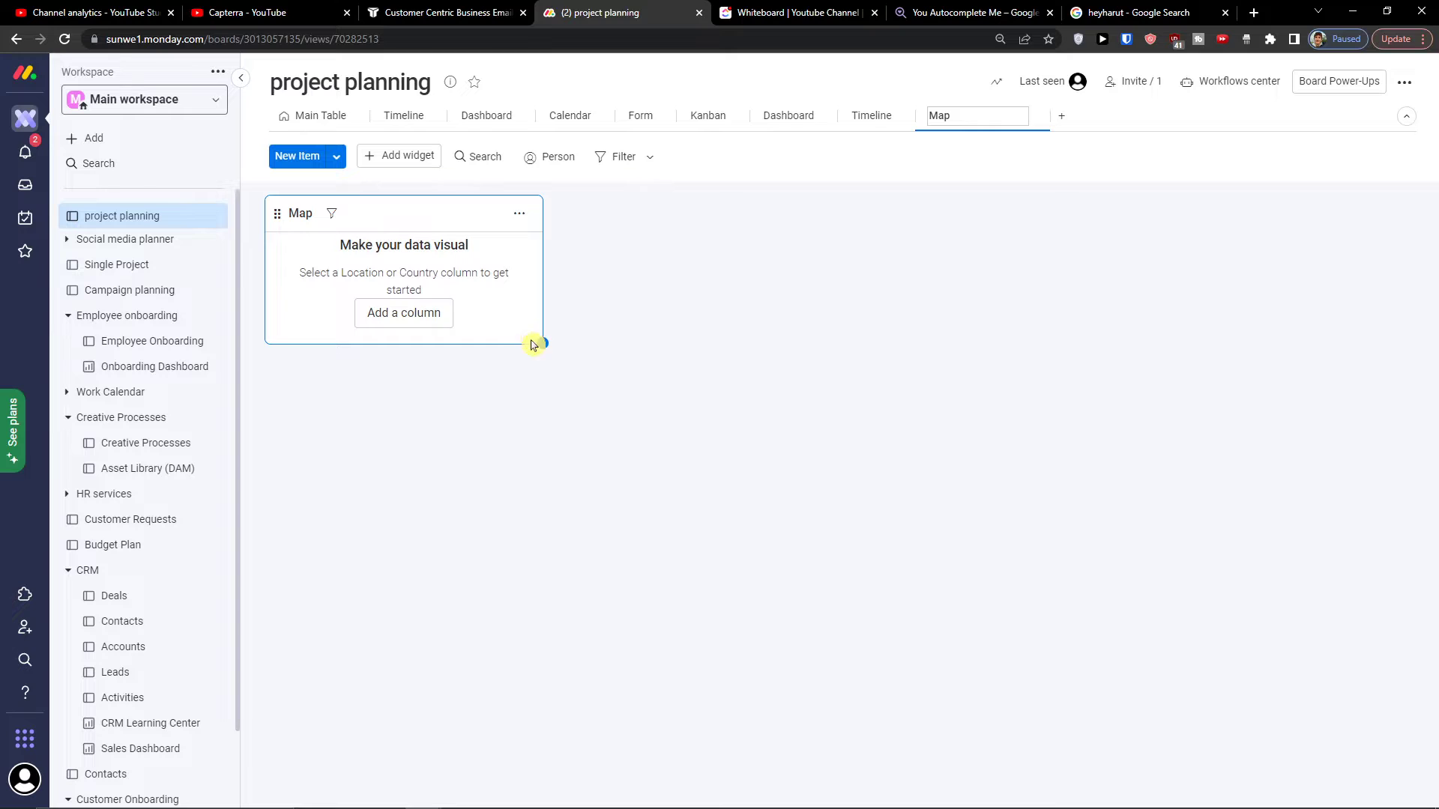
drag(583, 358, 1222, 715)
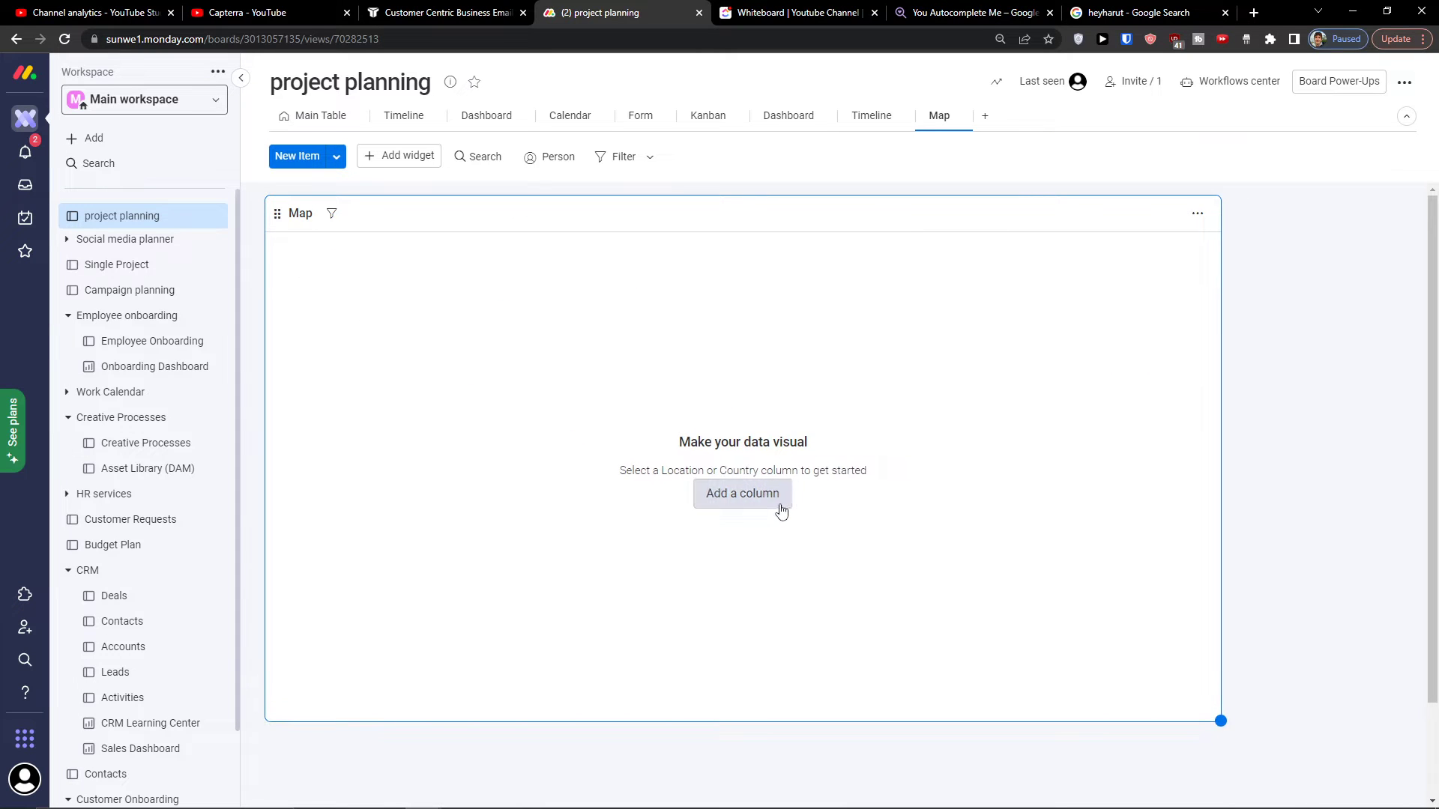
Add a Location column to the board's main table and set the Youtube Video item's location to Rome
click(773, 500)
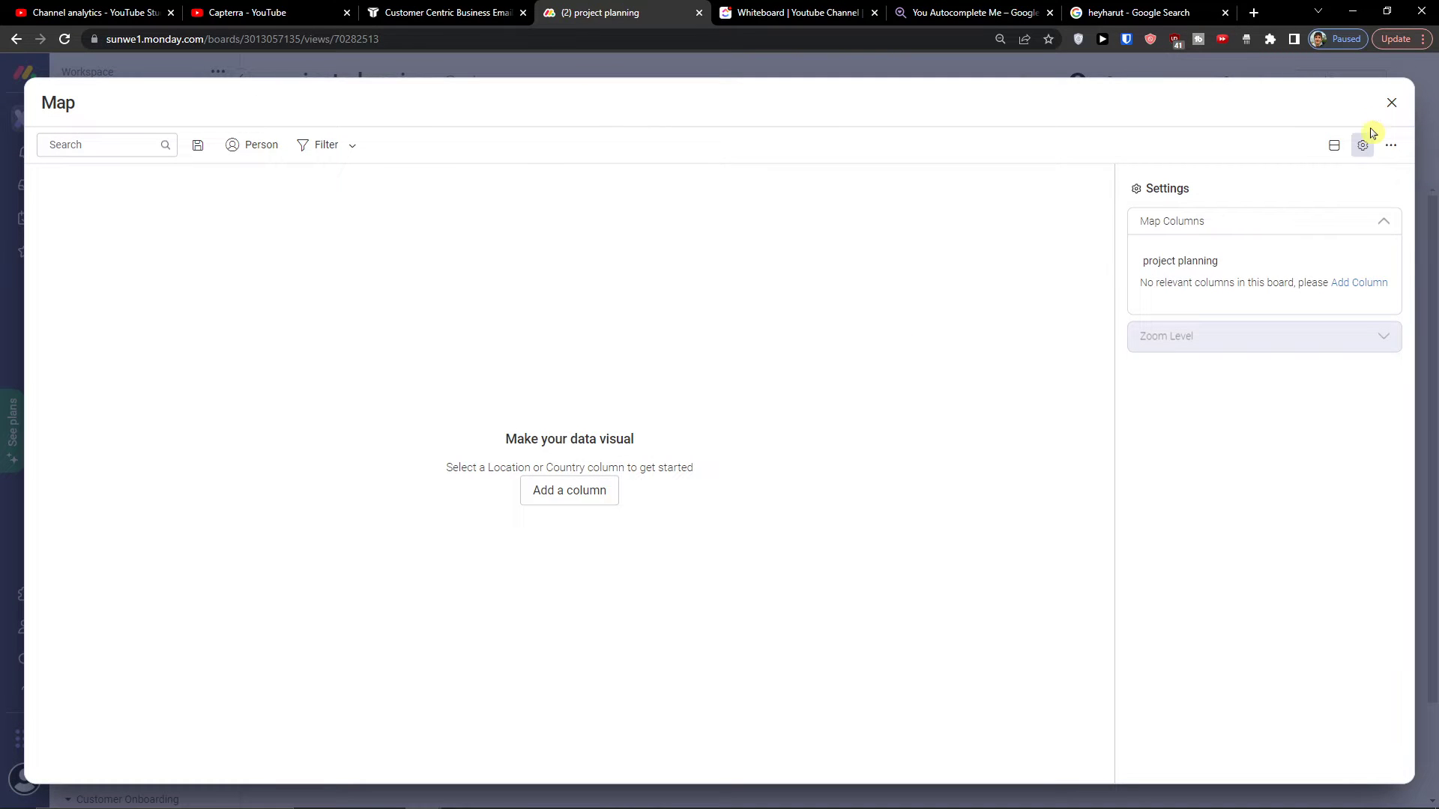
click(1392, 102)
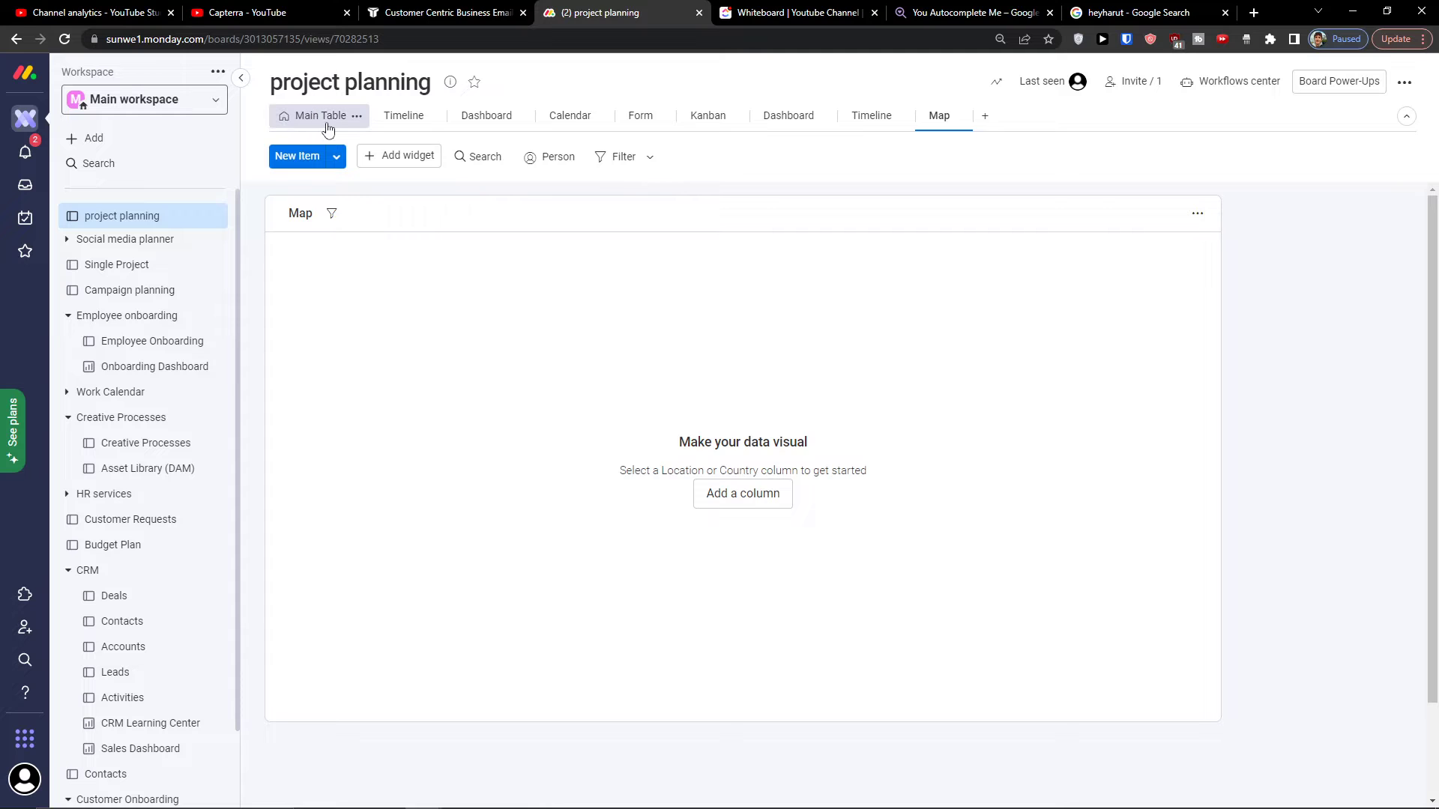
click(324, 118)
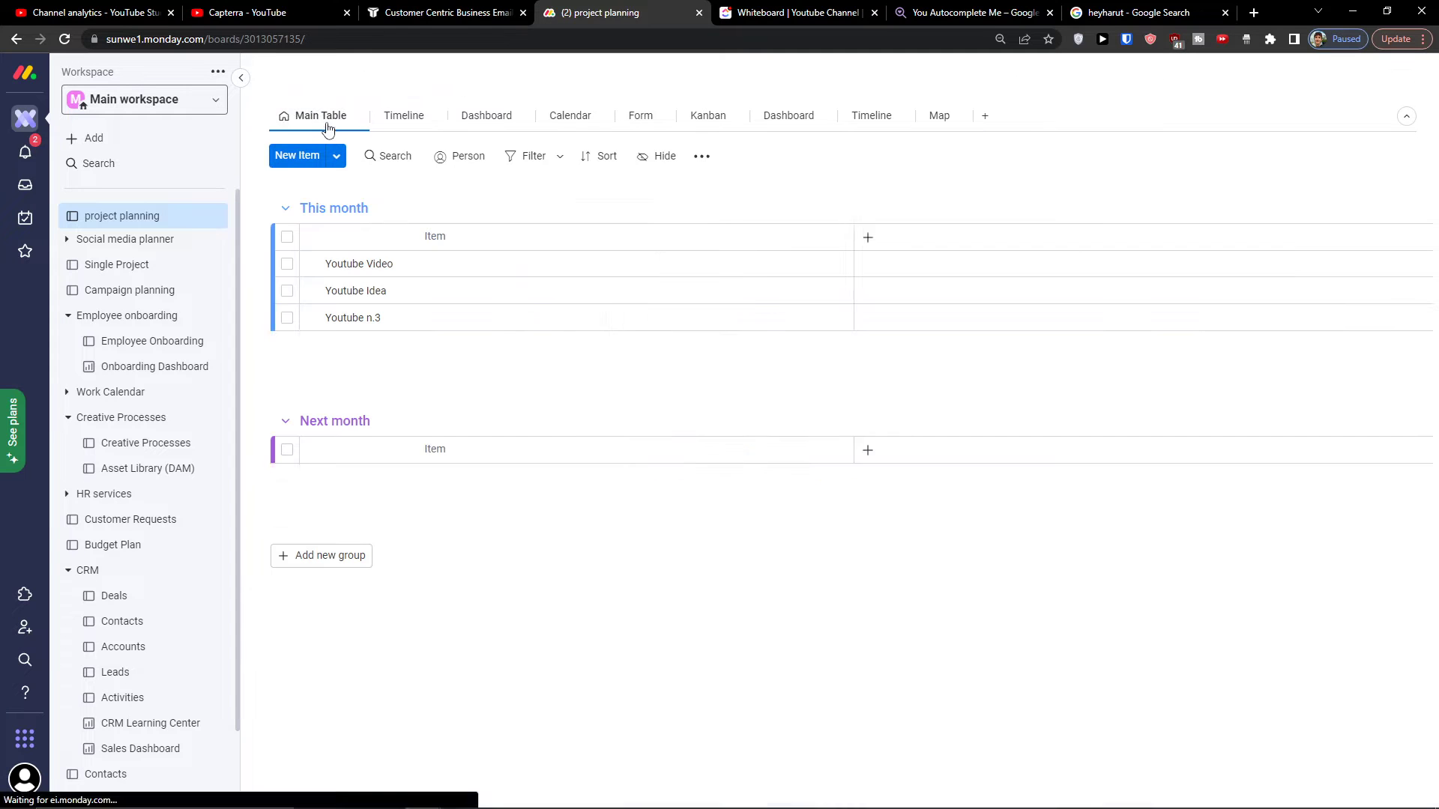
click(867, 239)
click(747, 523)
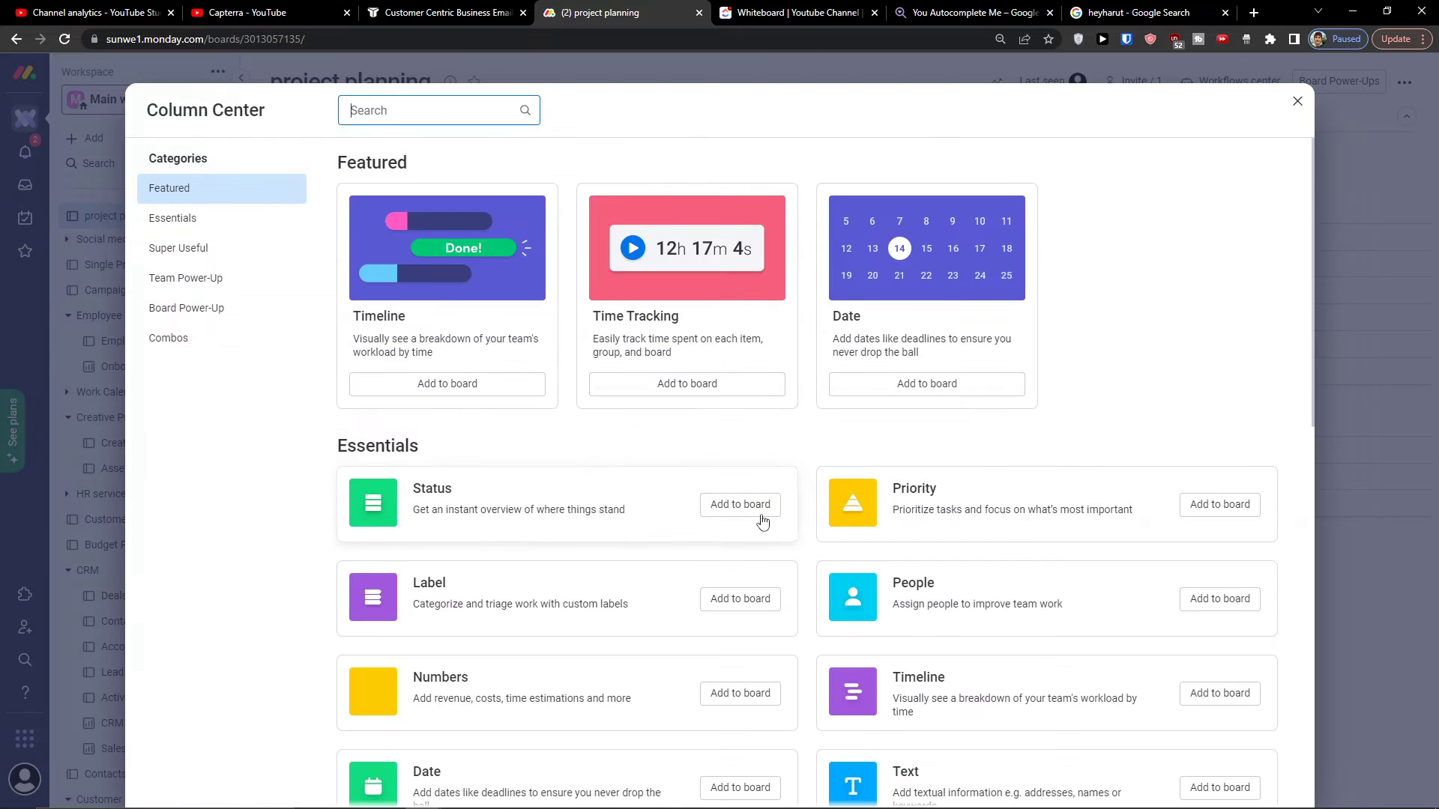
text(loc)
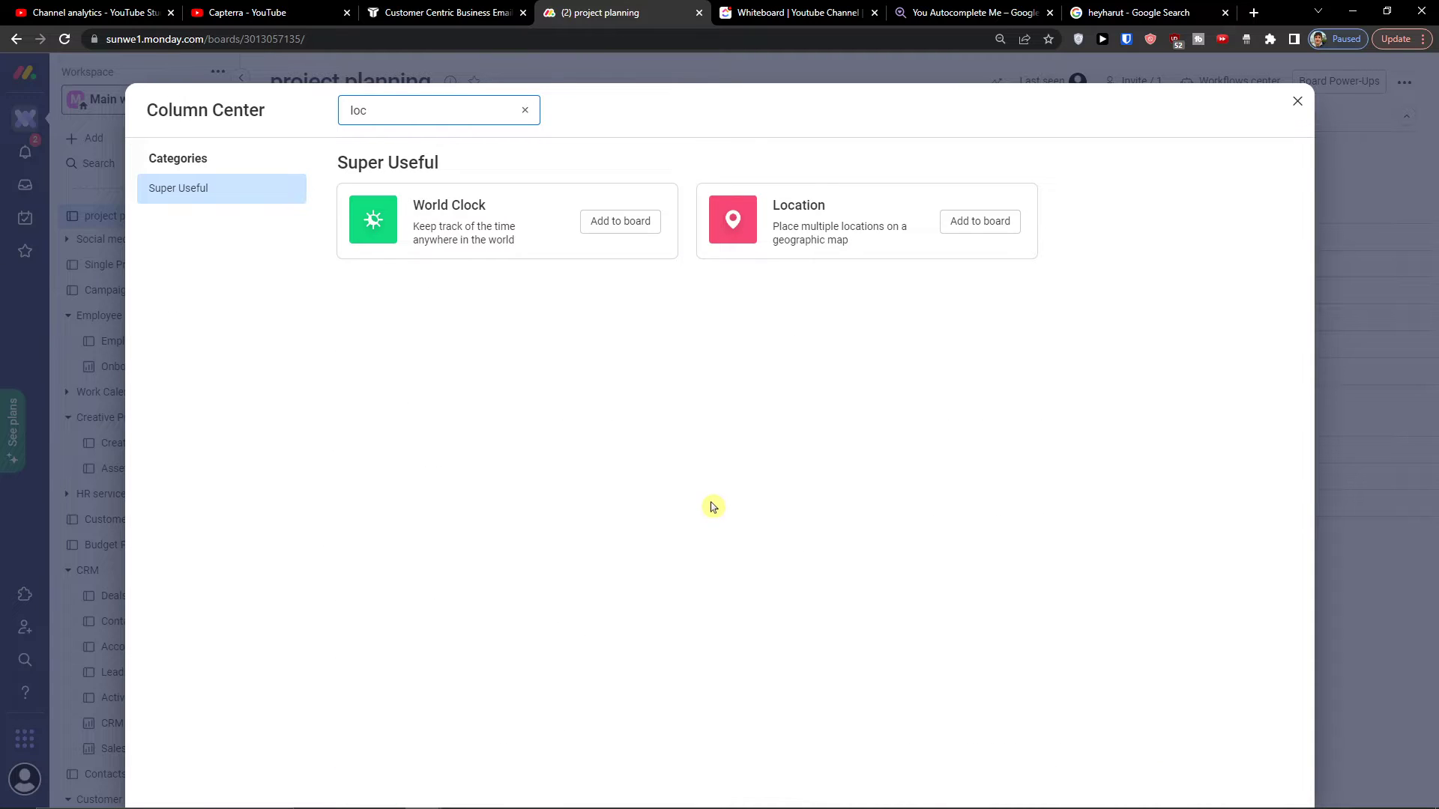
click(993, 224)
click(896, 270)
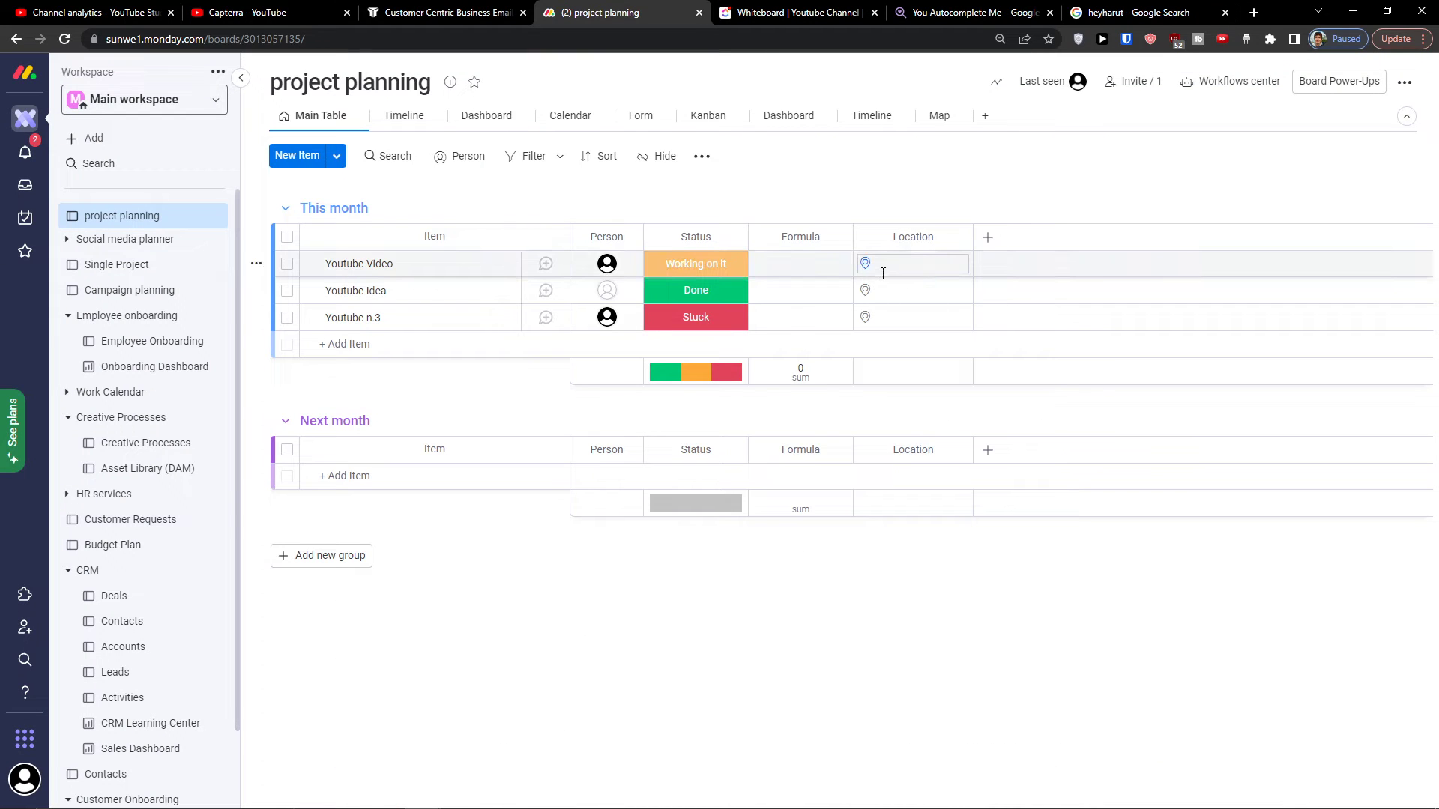
click(907, 308)
Enable the Location column as the data source for the Map view
click(939, 115)
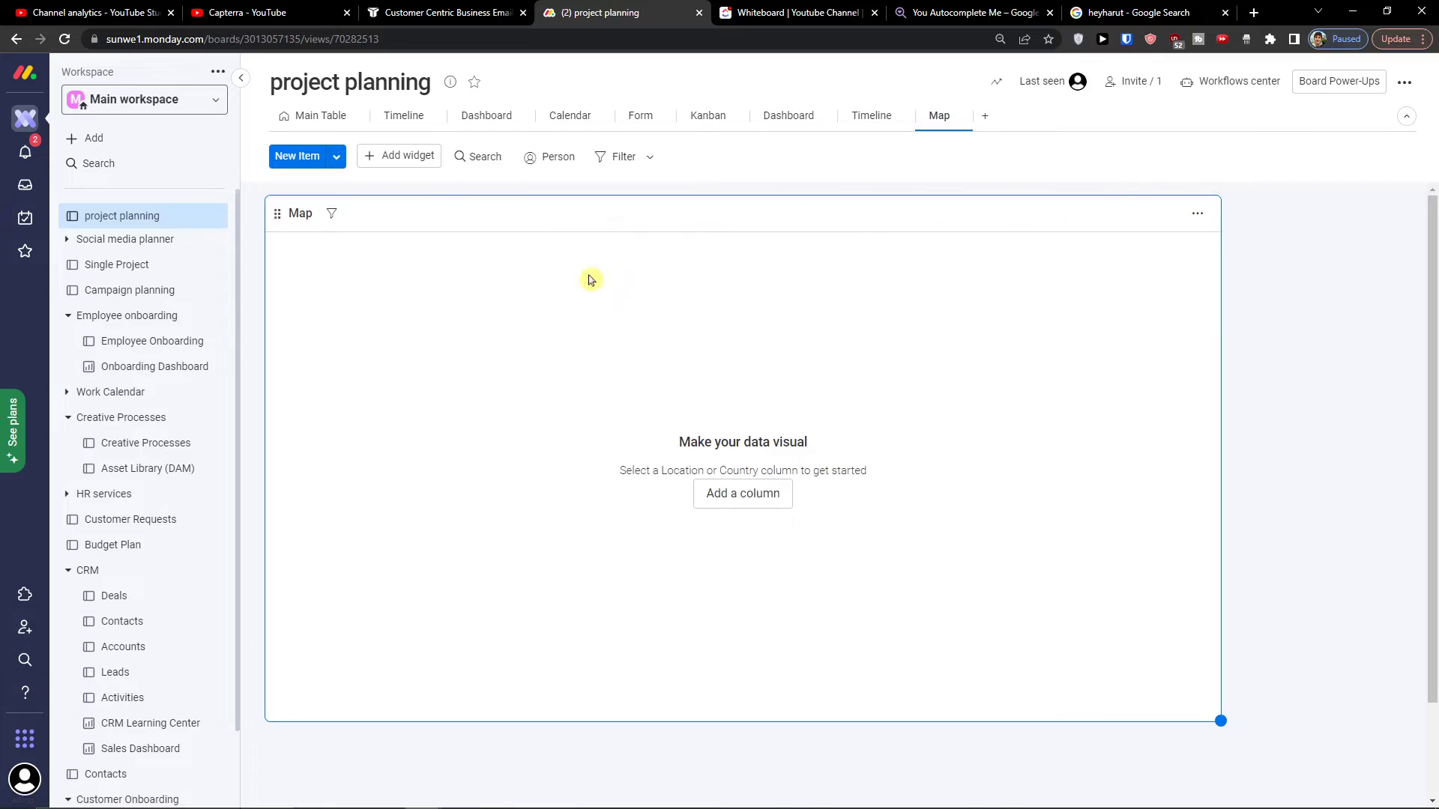
click(725, 491)
click(1198, 294)
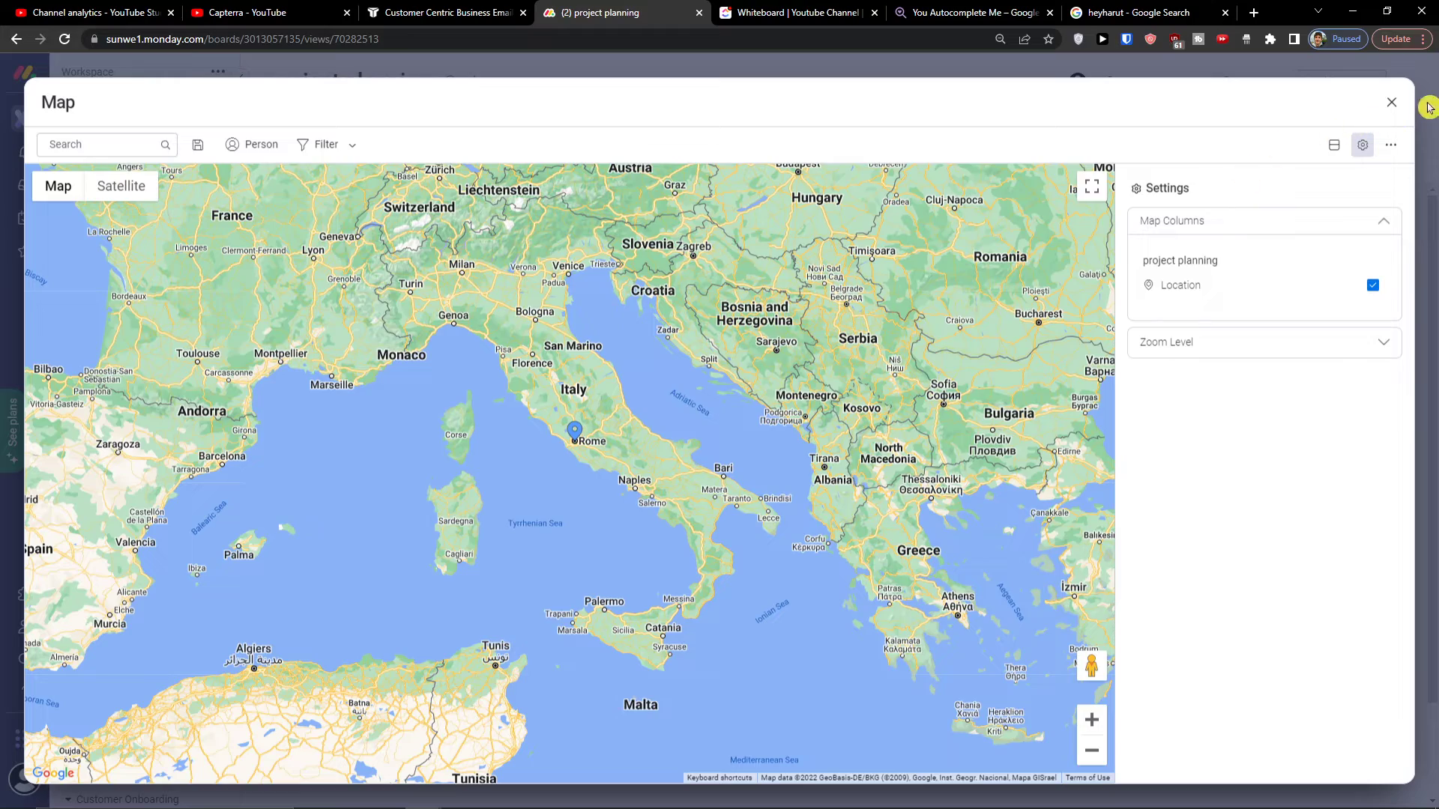
Close the Map widget's settings and examine the item marker at different zoom levels on the board's map
click(1391, 103)
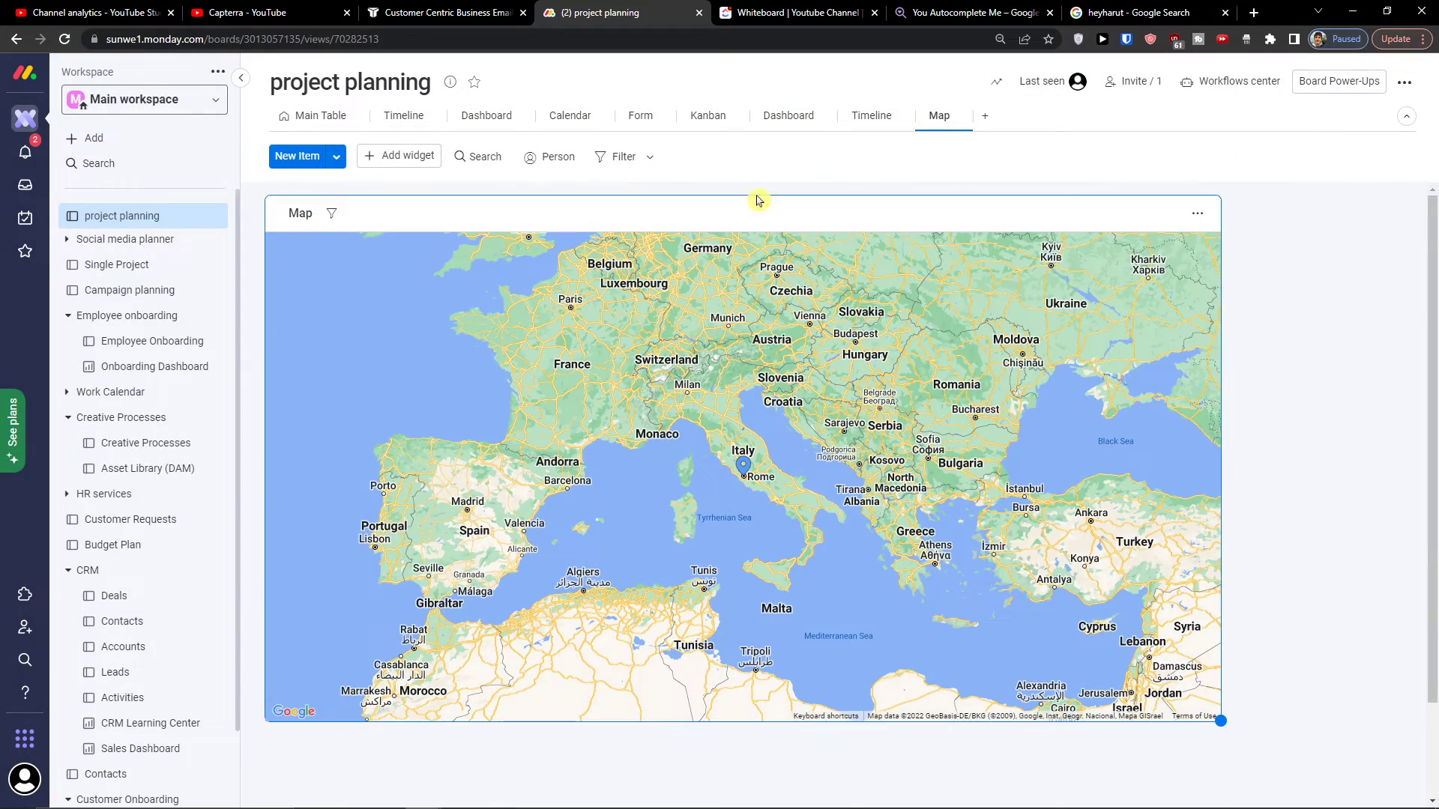
scroll(866, 205, down, 2)
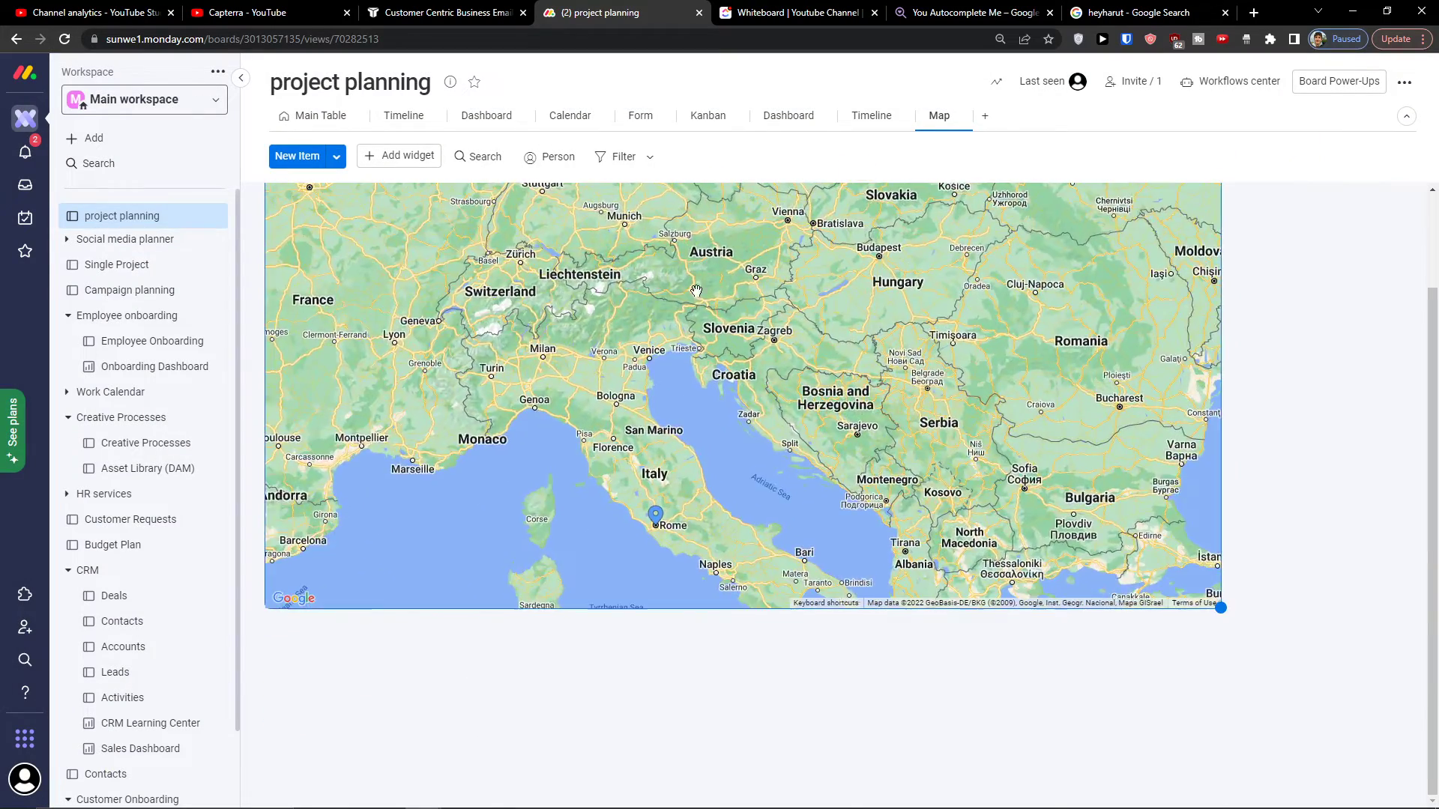
scroll(787, 756, up, 2)
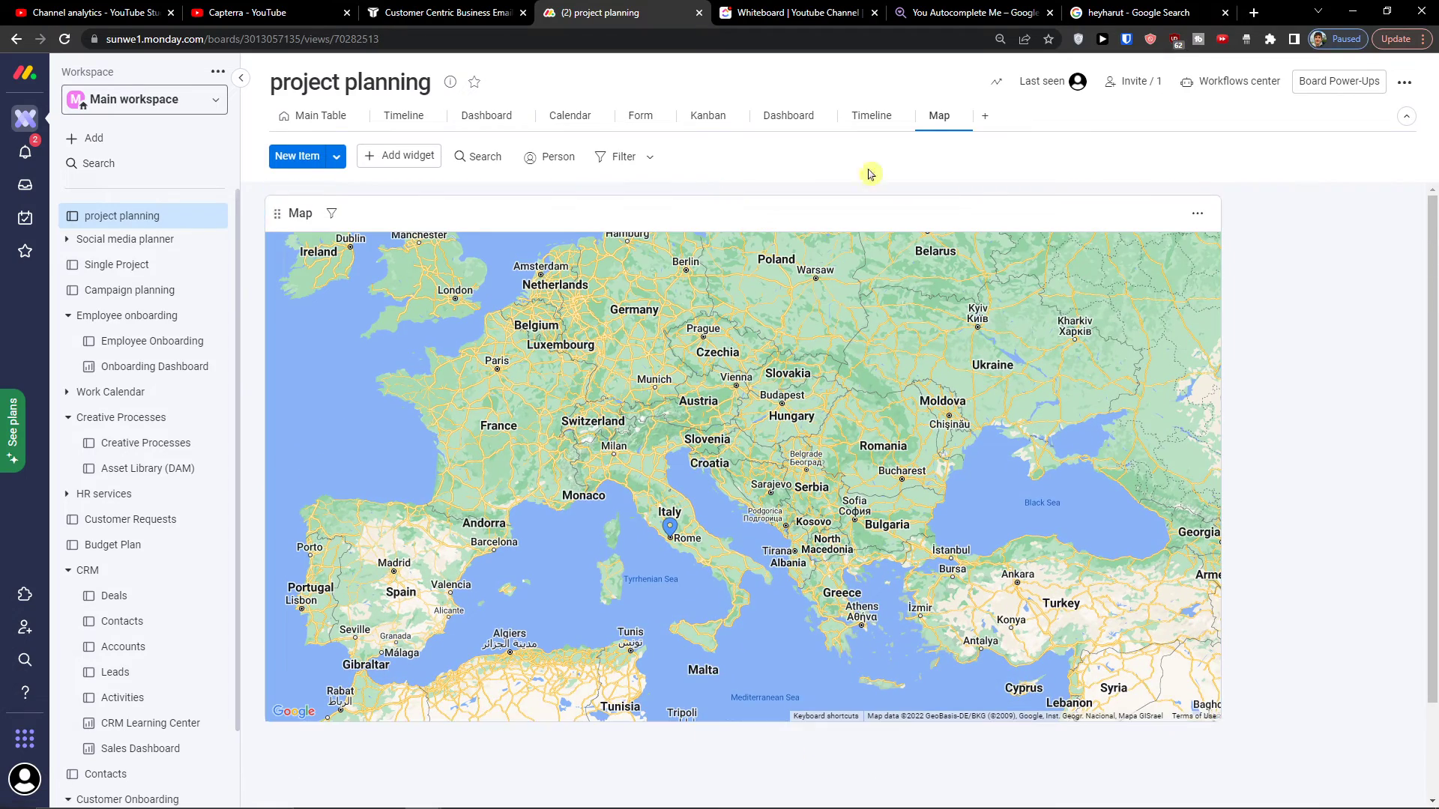
Add a Calendar view from the Essentials views and enlarge its widget to fill most of the view
click(995, 121)
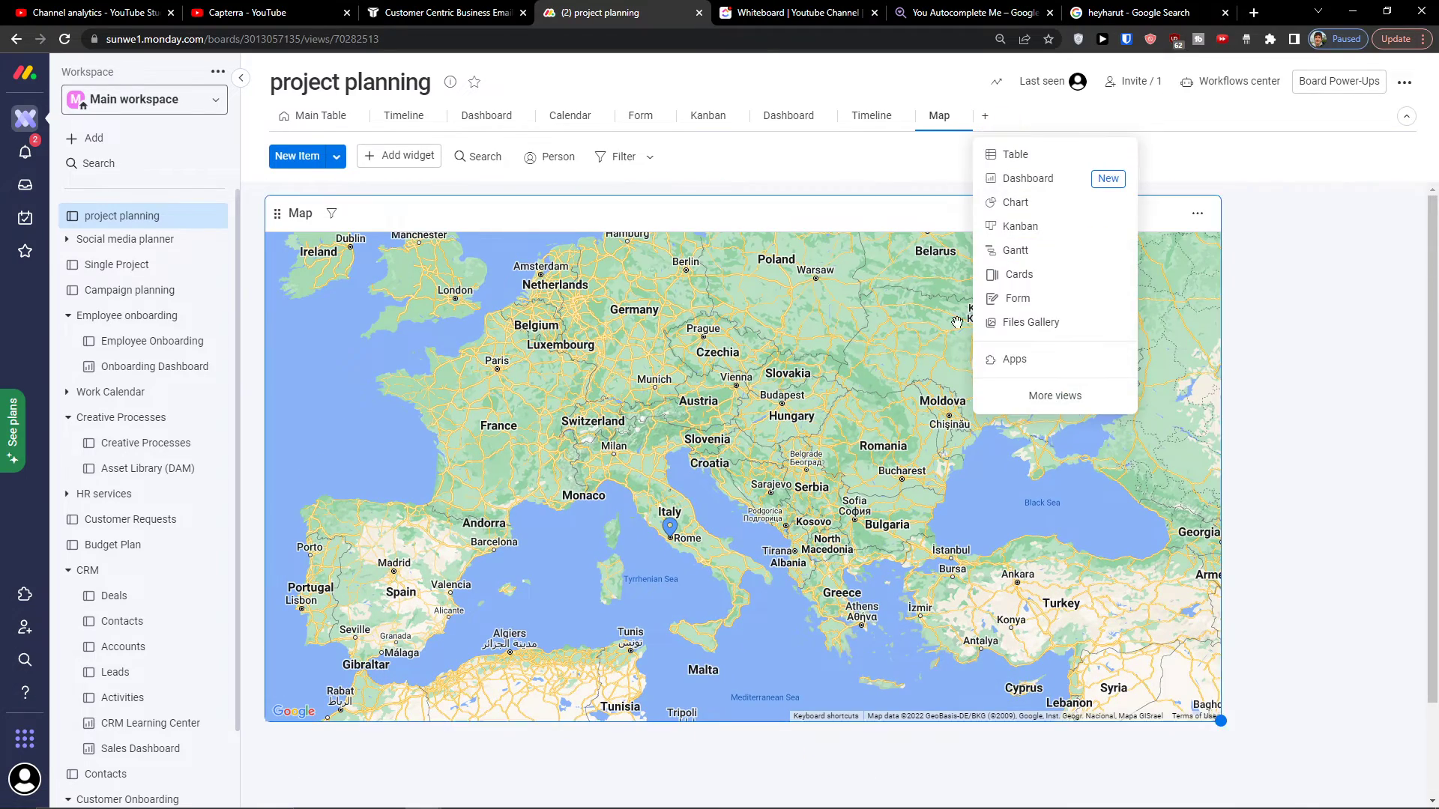
click(1001, 403)
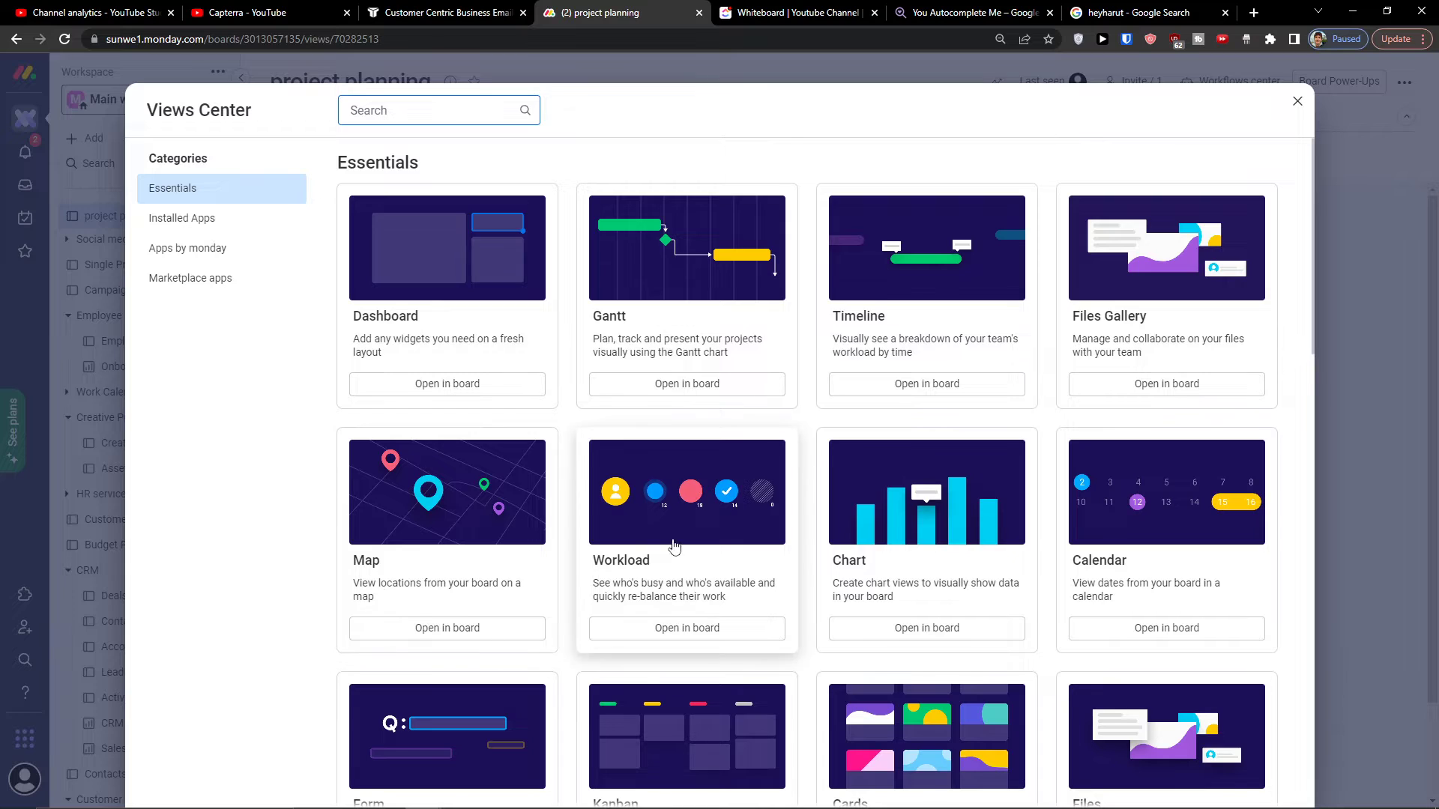
scroll(632, 393, down, 2)
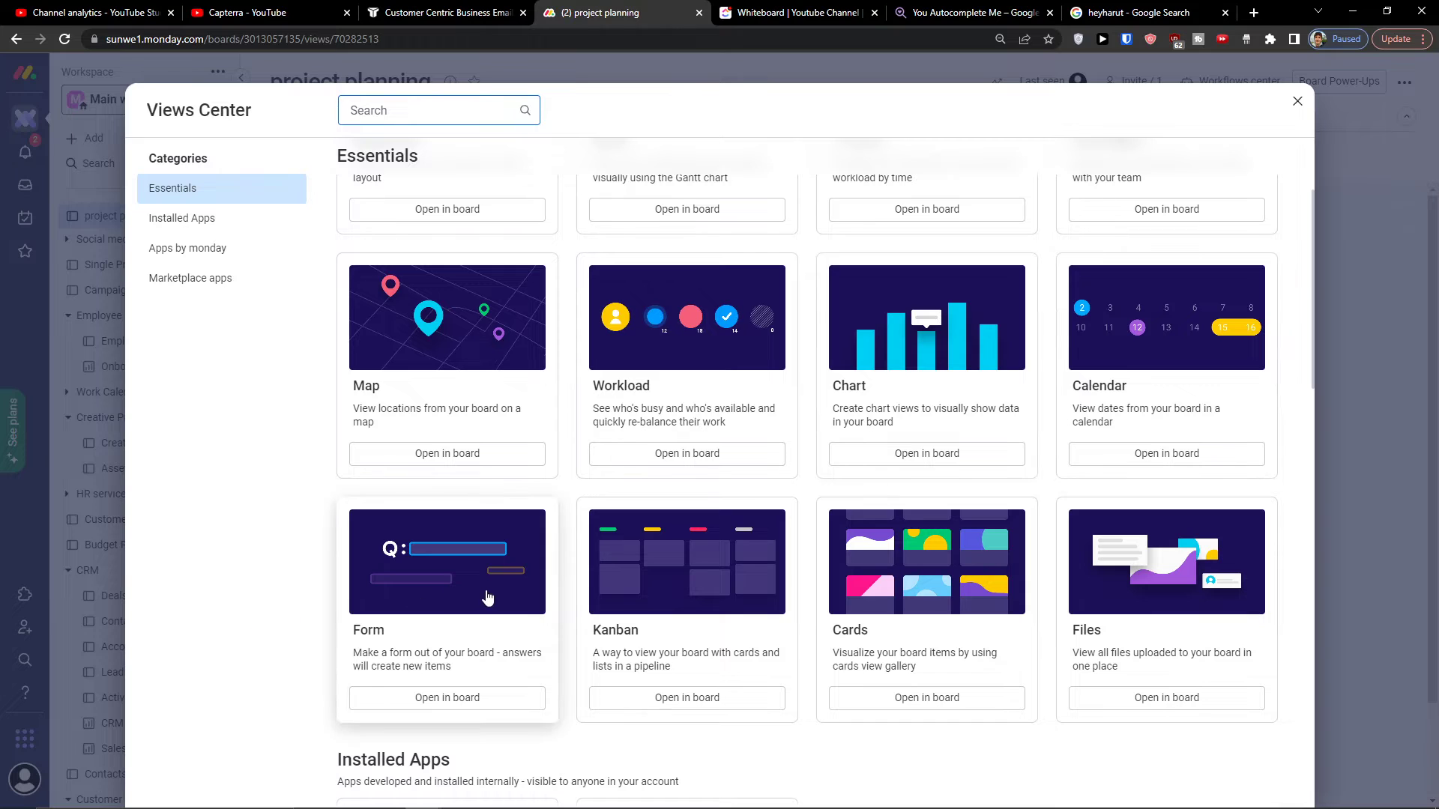
click(1205, 379)
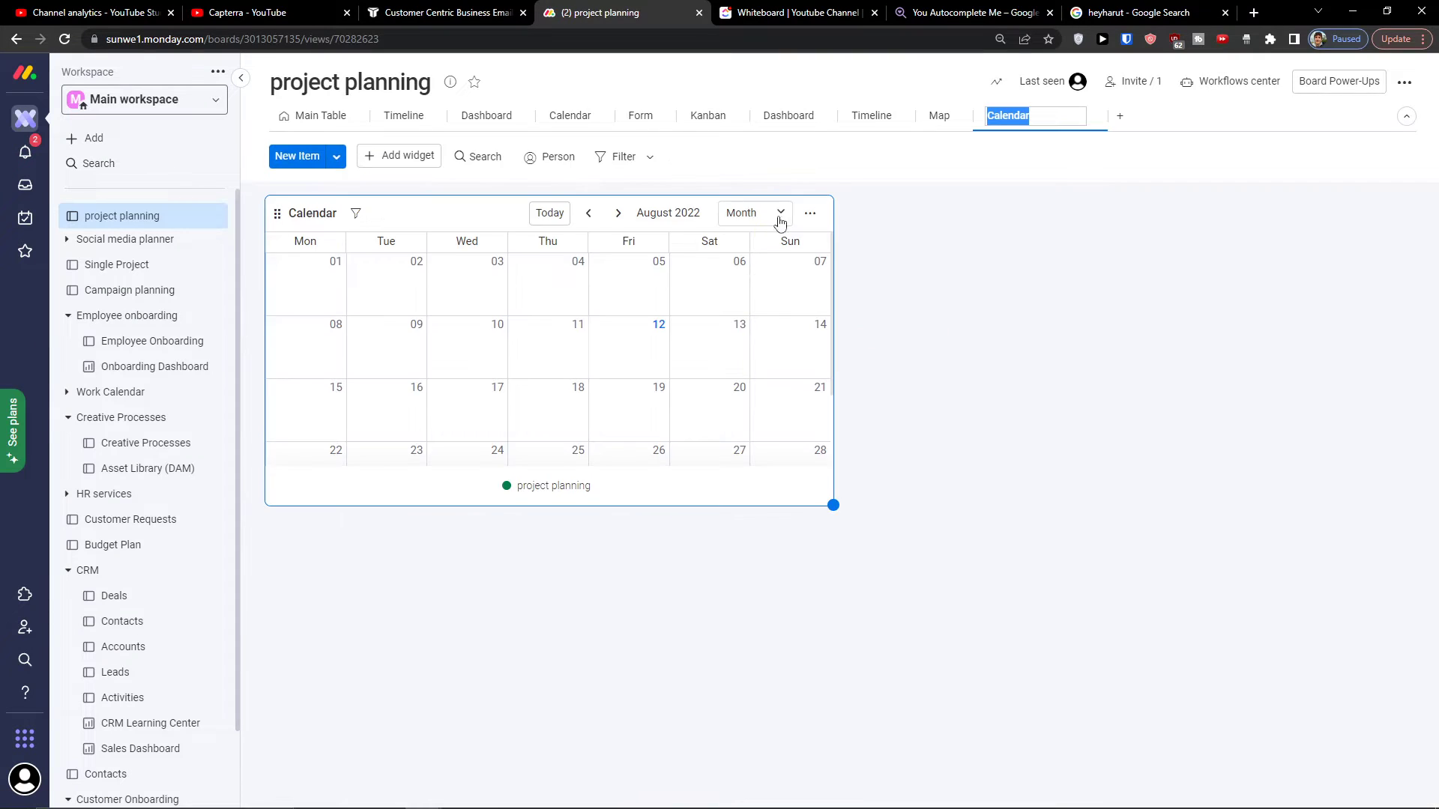
click(933, 250)
drag(832, 505, 1304, 734)
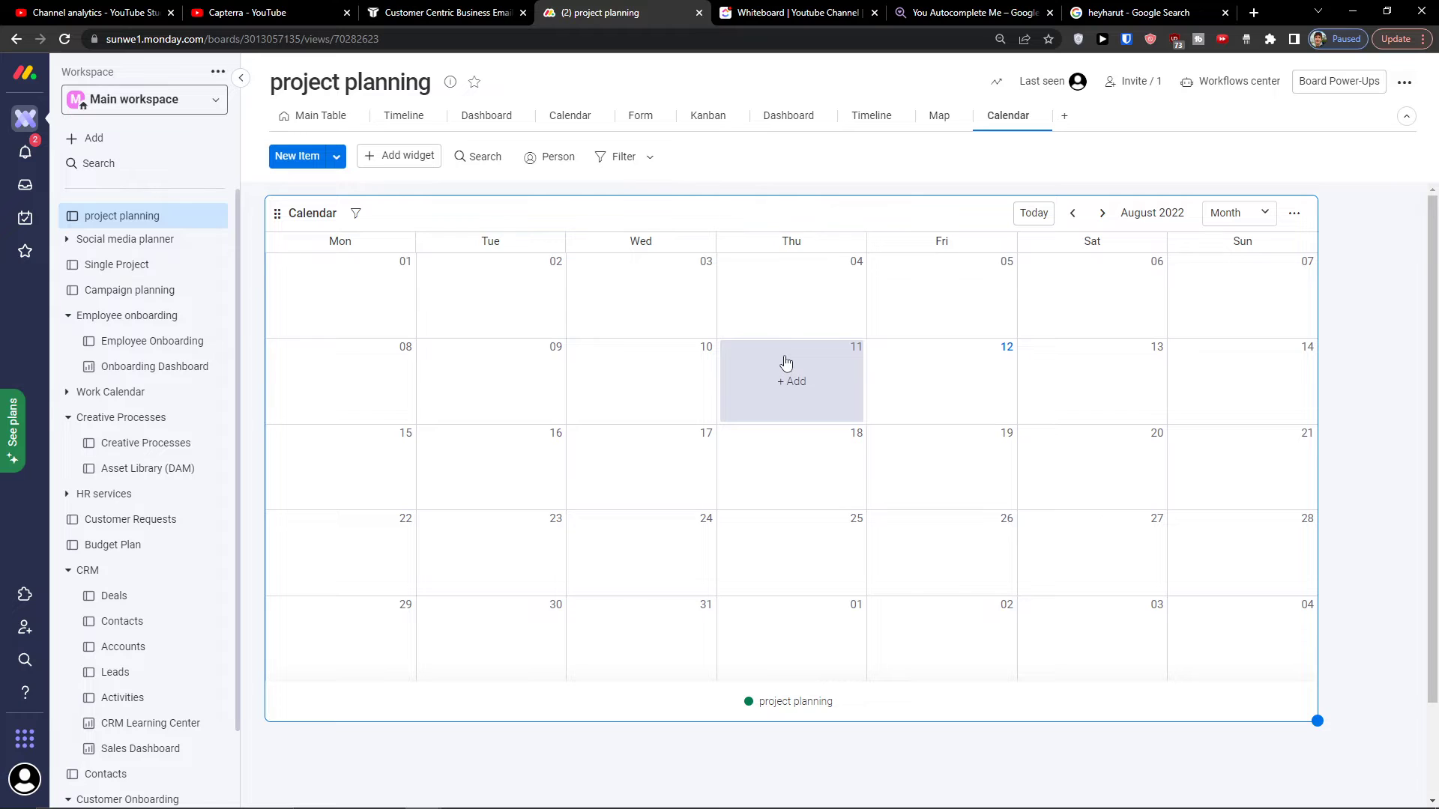
Create an item named "New Task to do" in the This month group from the calendar's August 11 cell
click(792, 379)
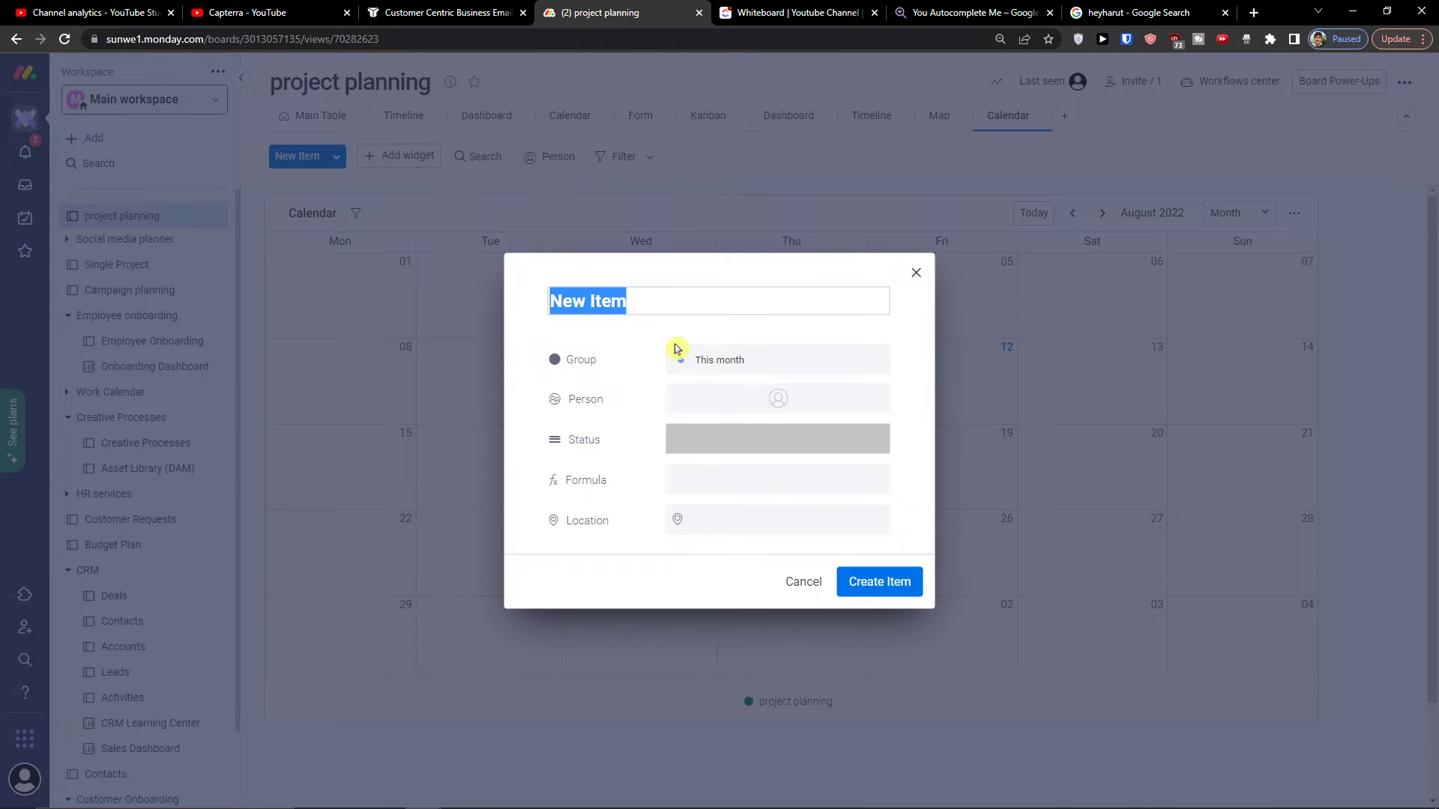
text(Ne)
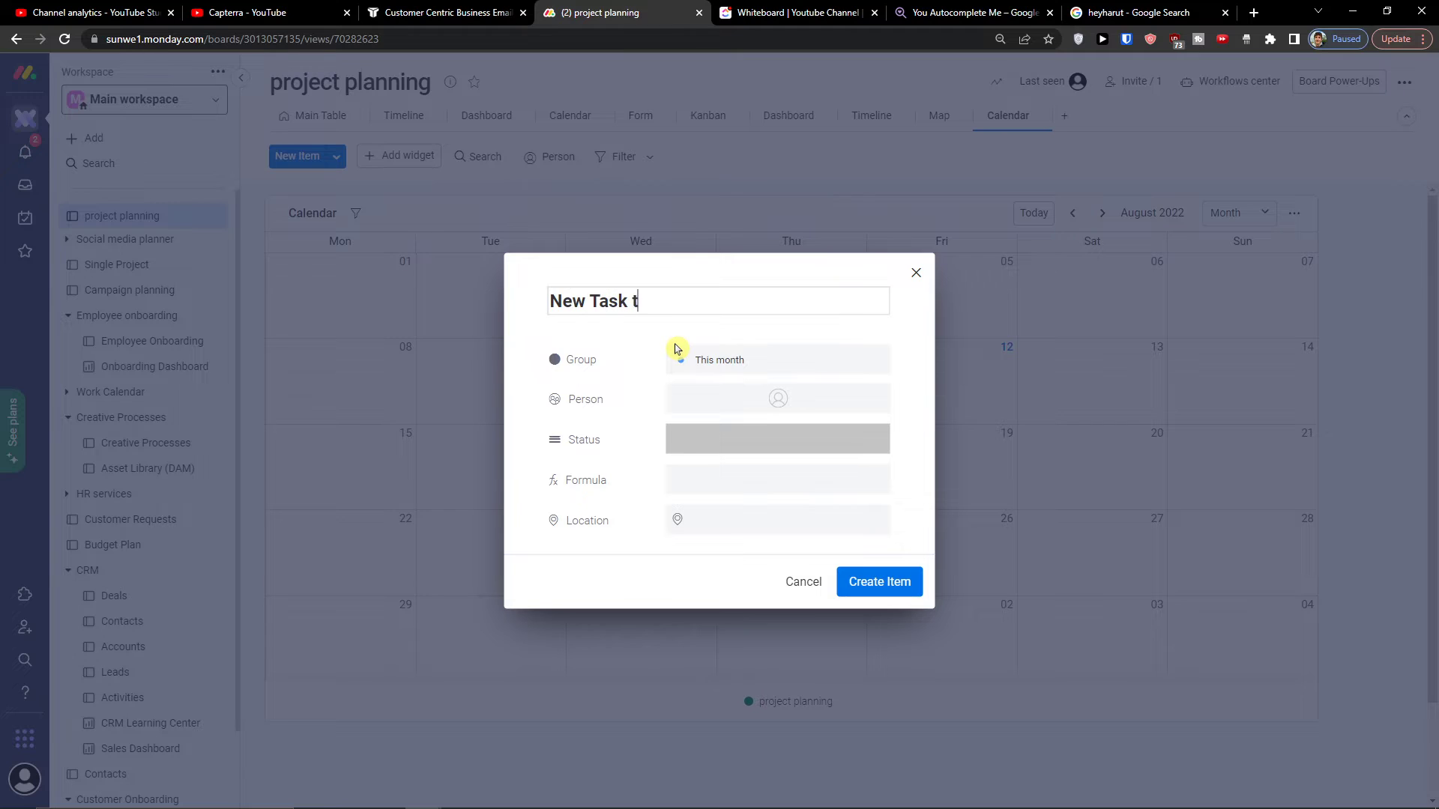
click(858, 582)
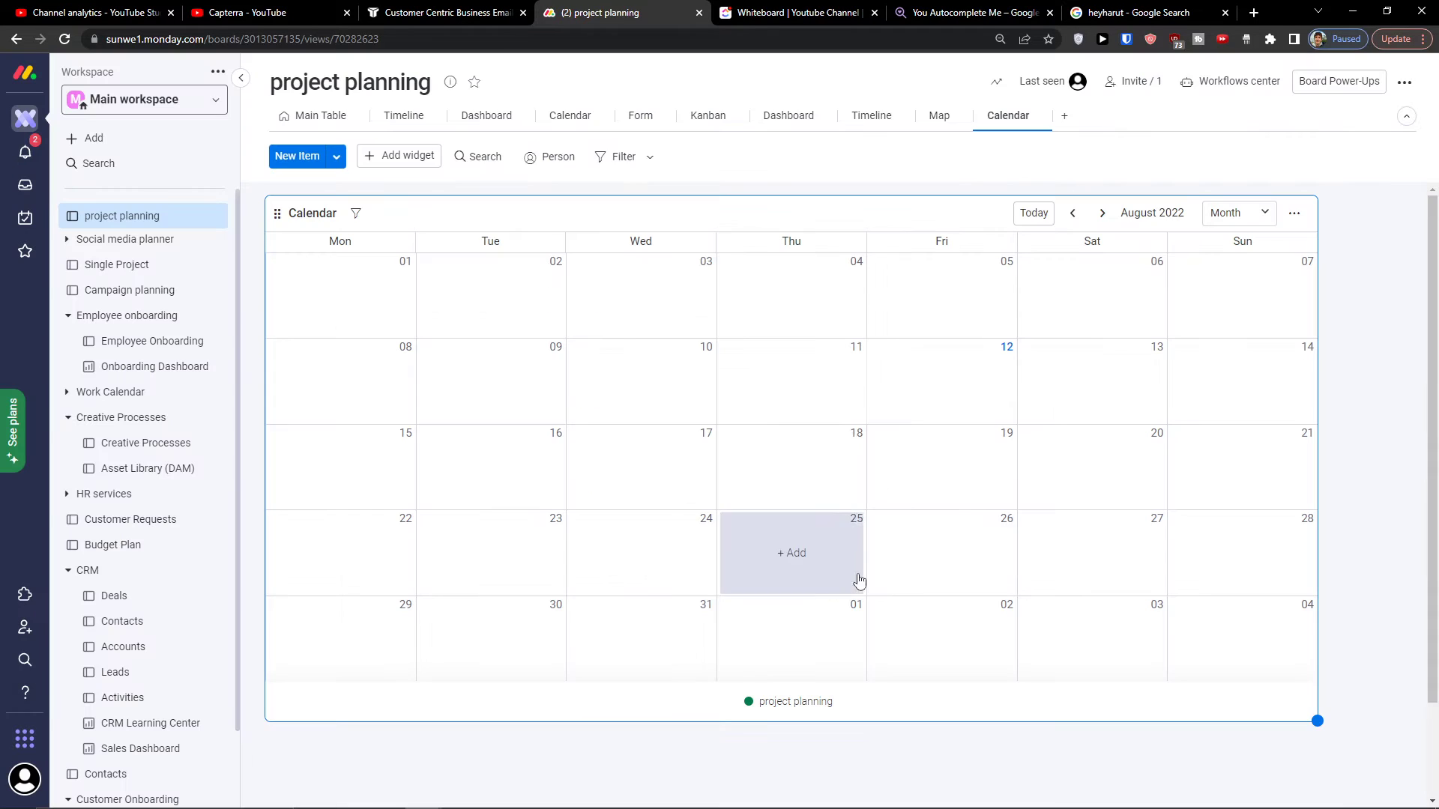
click(783, 416)
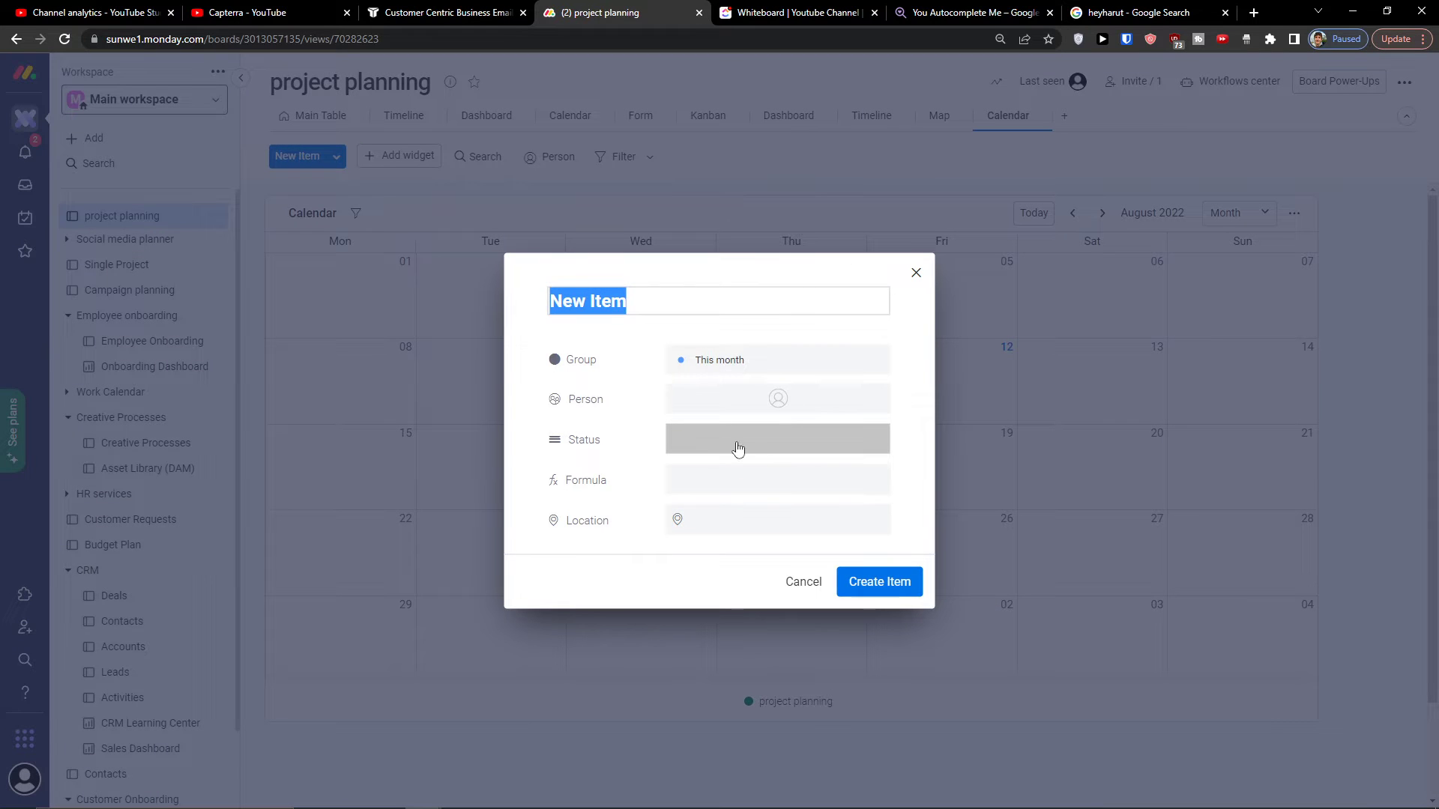
click(916, 272)
Add a Date column to the main table with Aug 12 for New Task to do, and reload the Calendar view
click(309, 115)
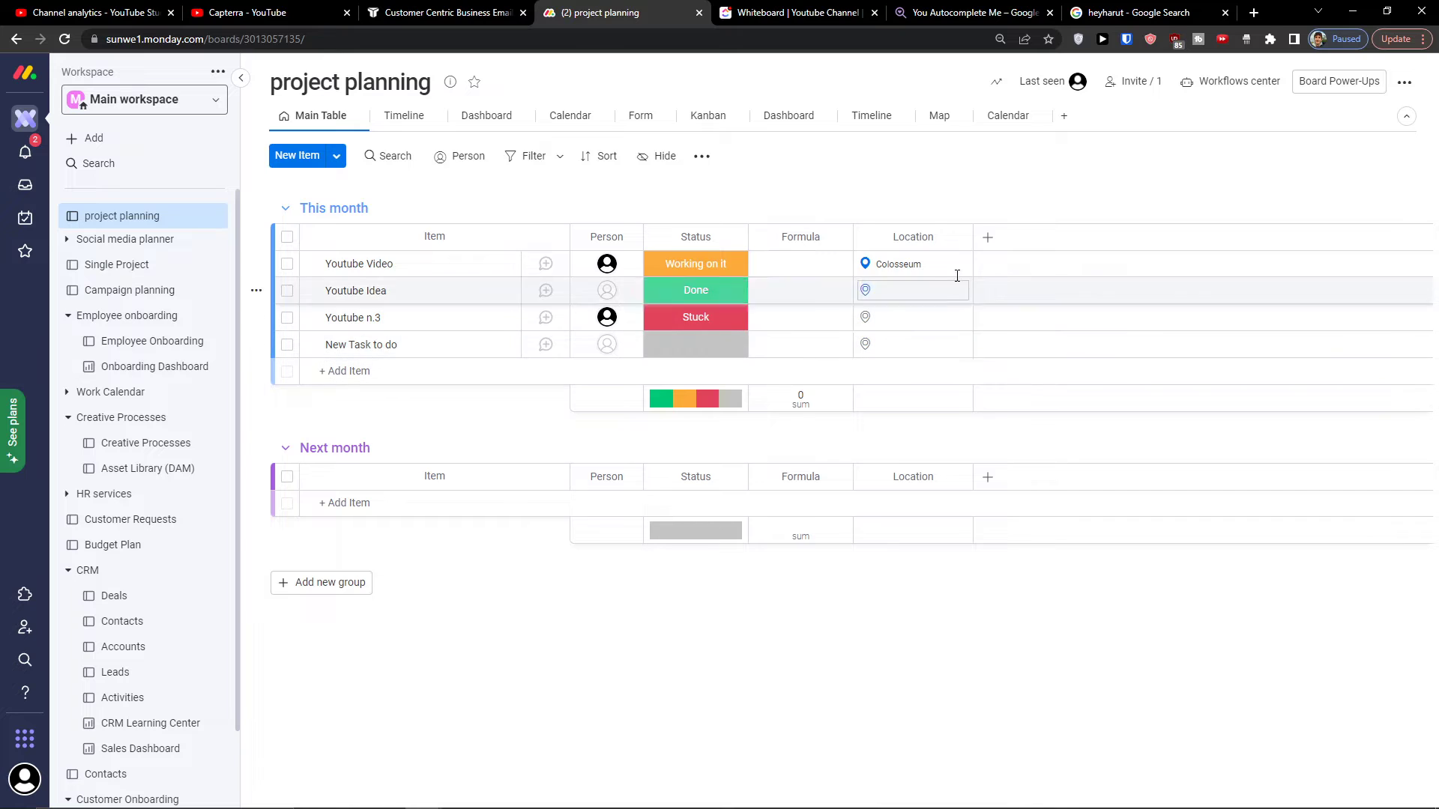
click(990, 243)
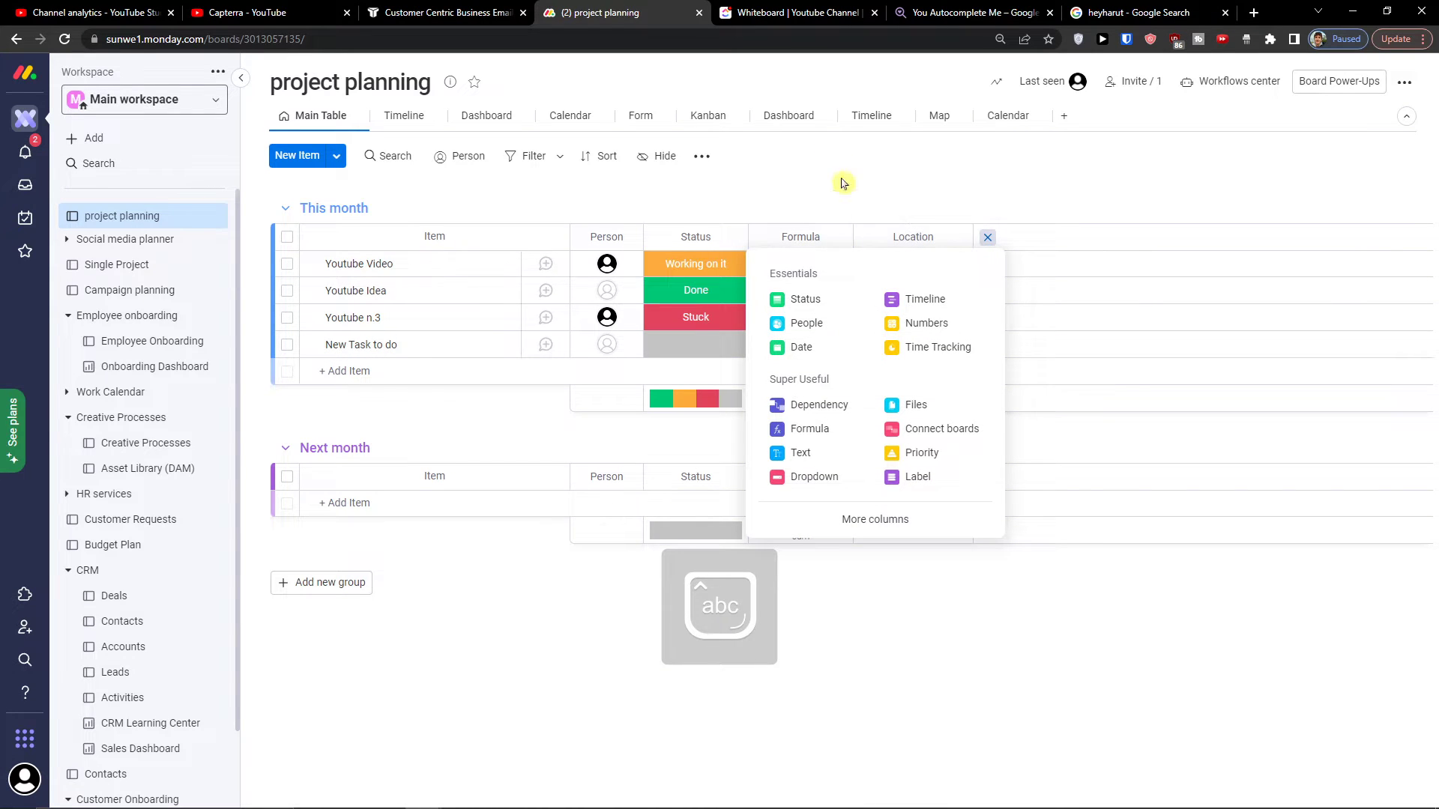
click(810, 355)
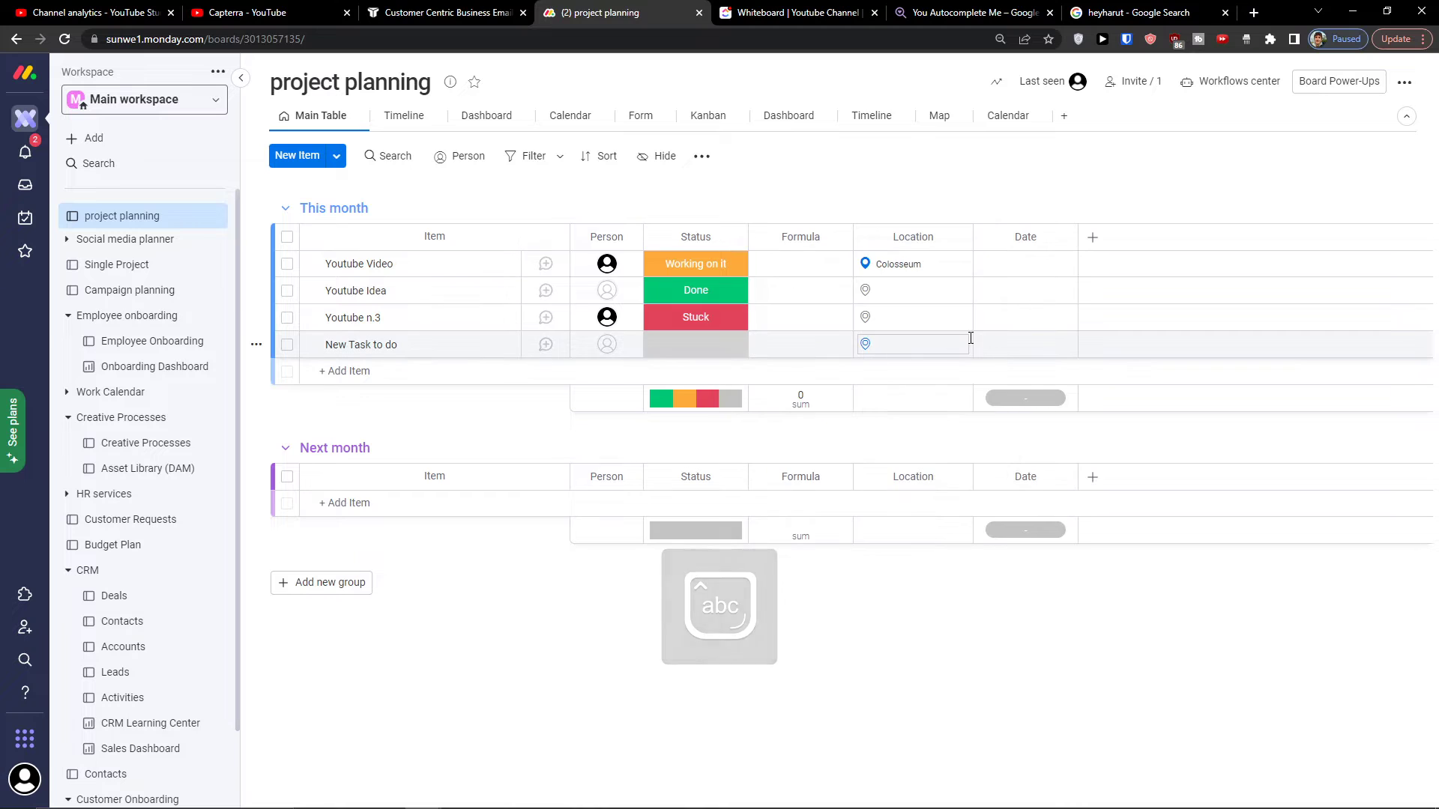
click(1004, 346)
click(1058, 495)
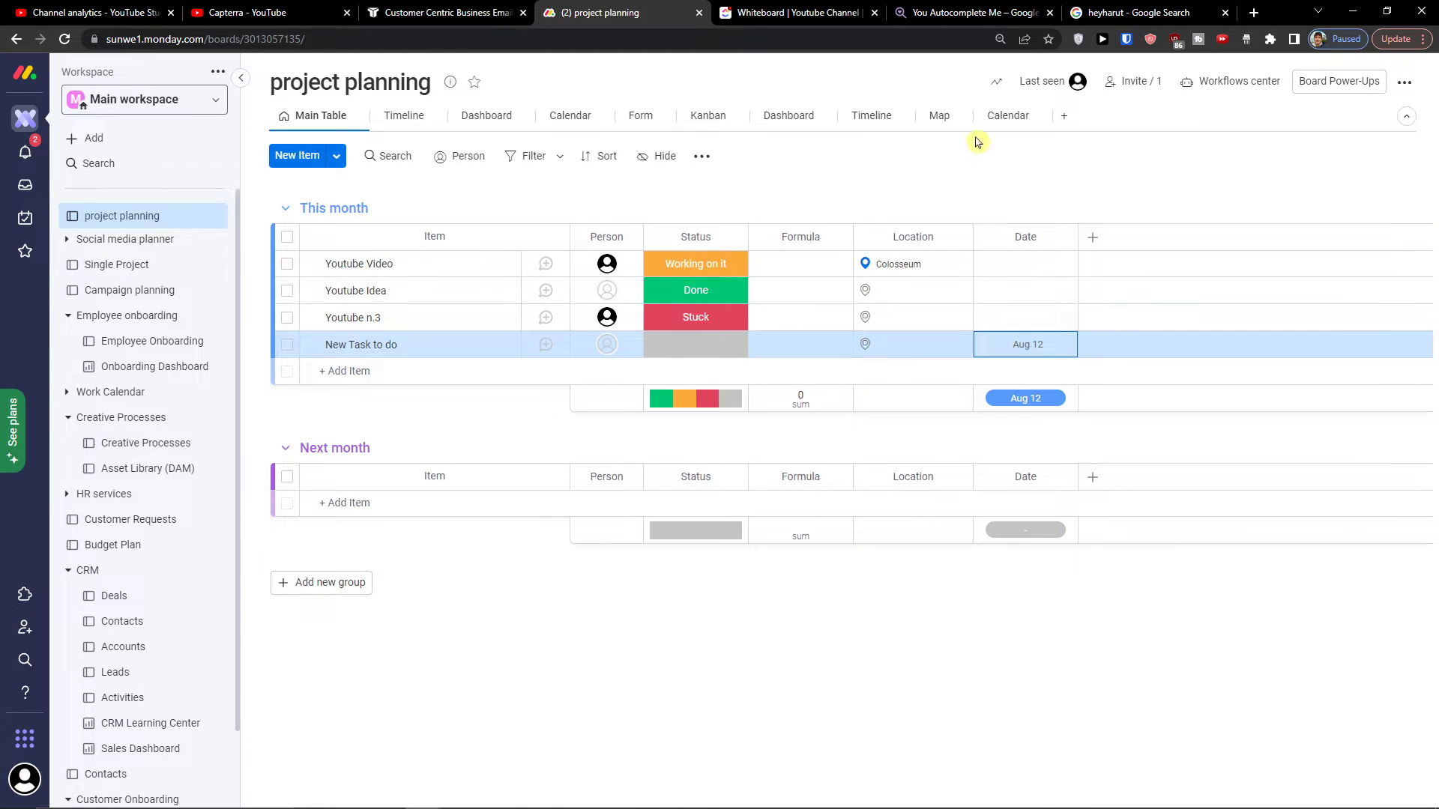
click(1008, 117)
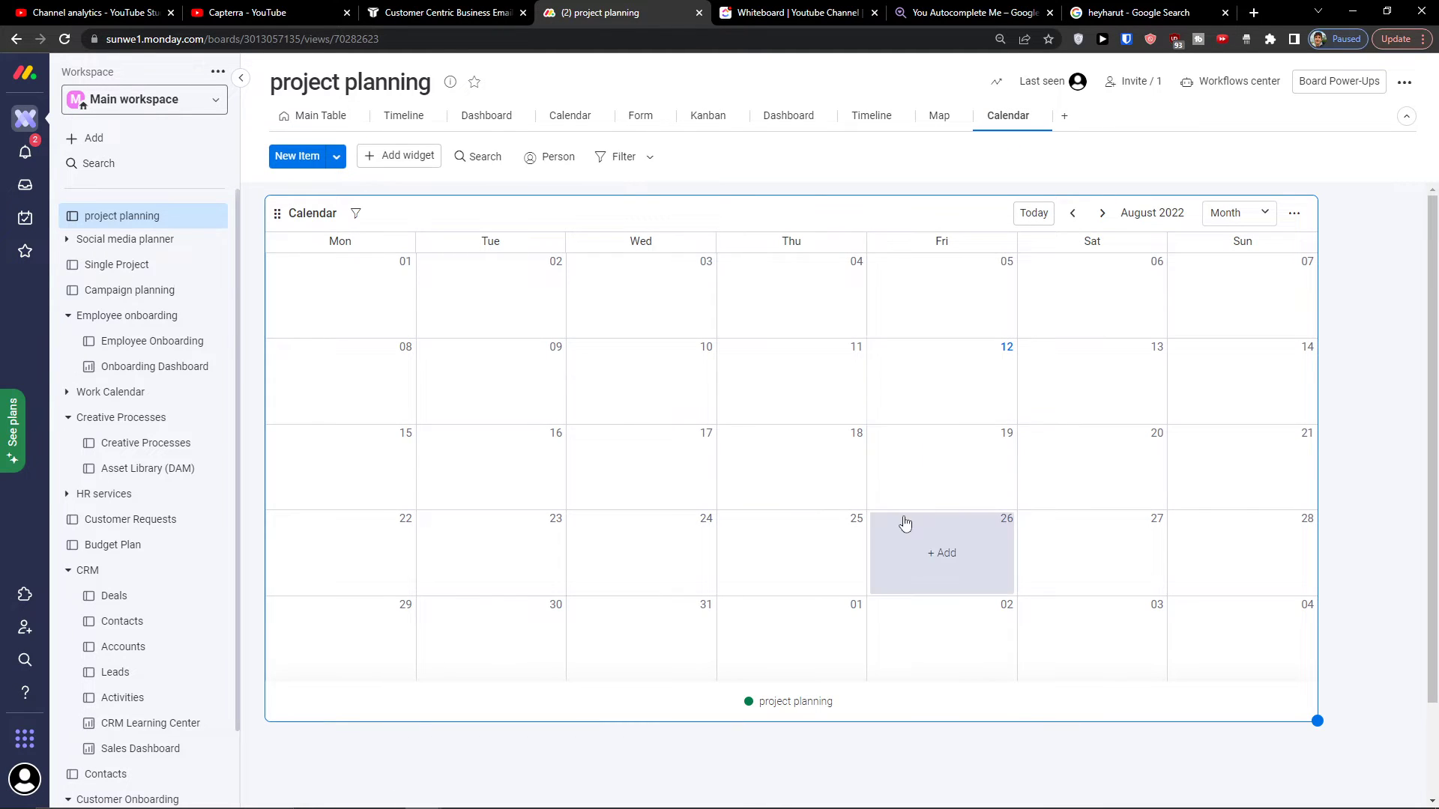
click(65, 40)
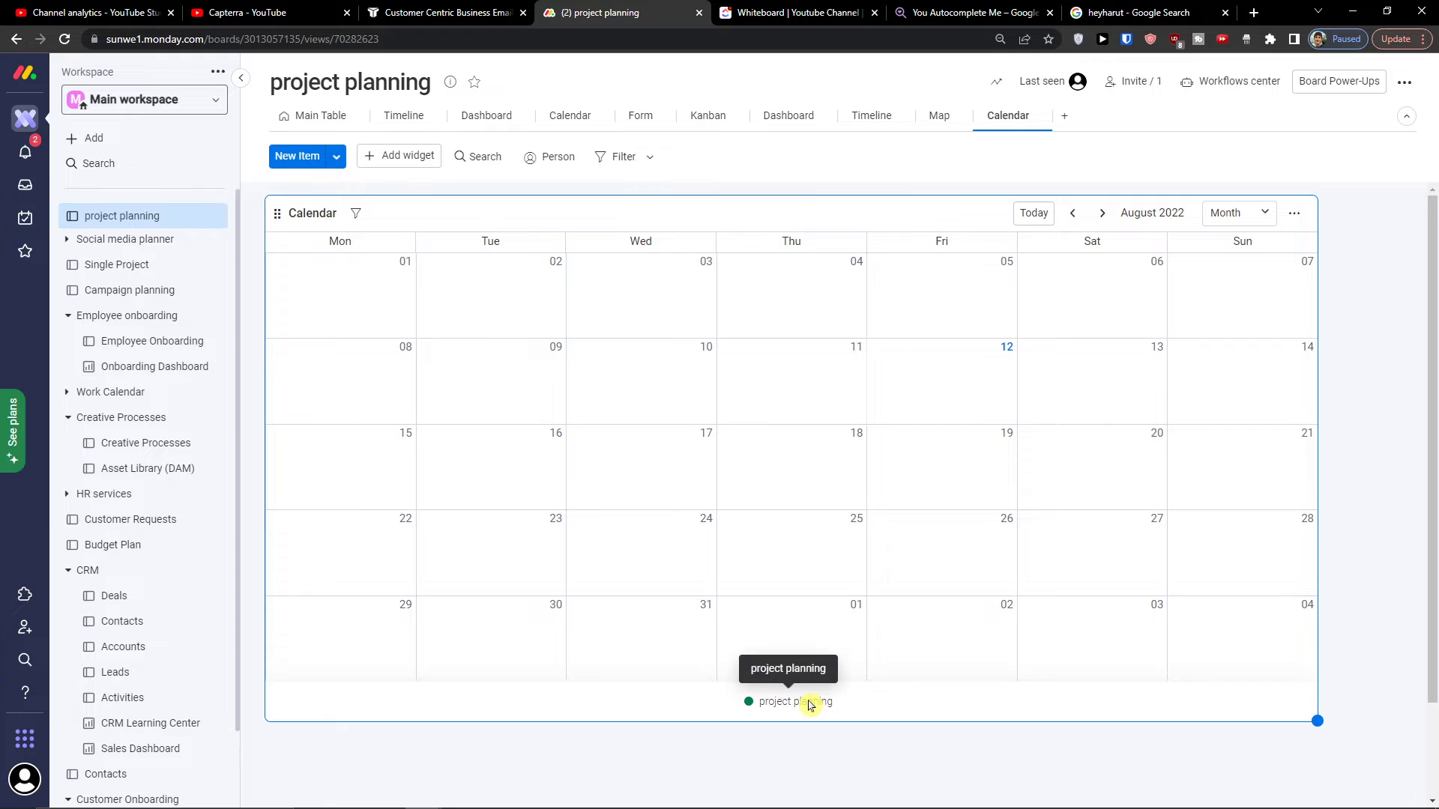
In the main table, set the date of Youtube n.3 to Aug 13 and of Youtube Idea to Aug 19
click(319, 115)
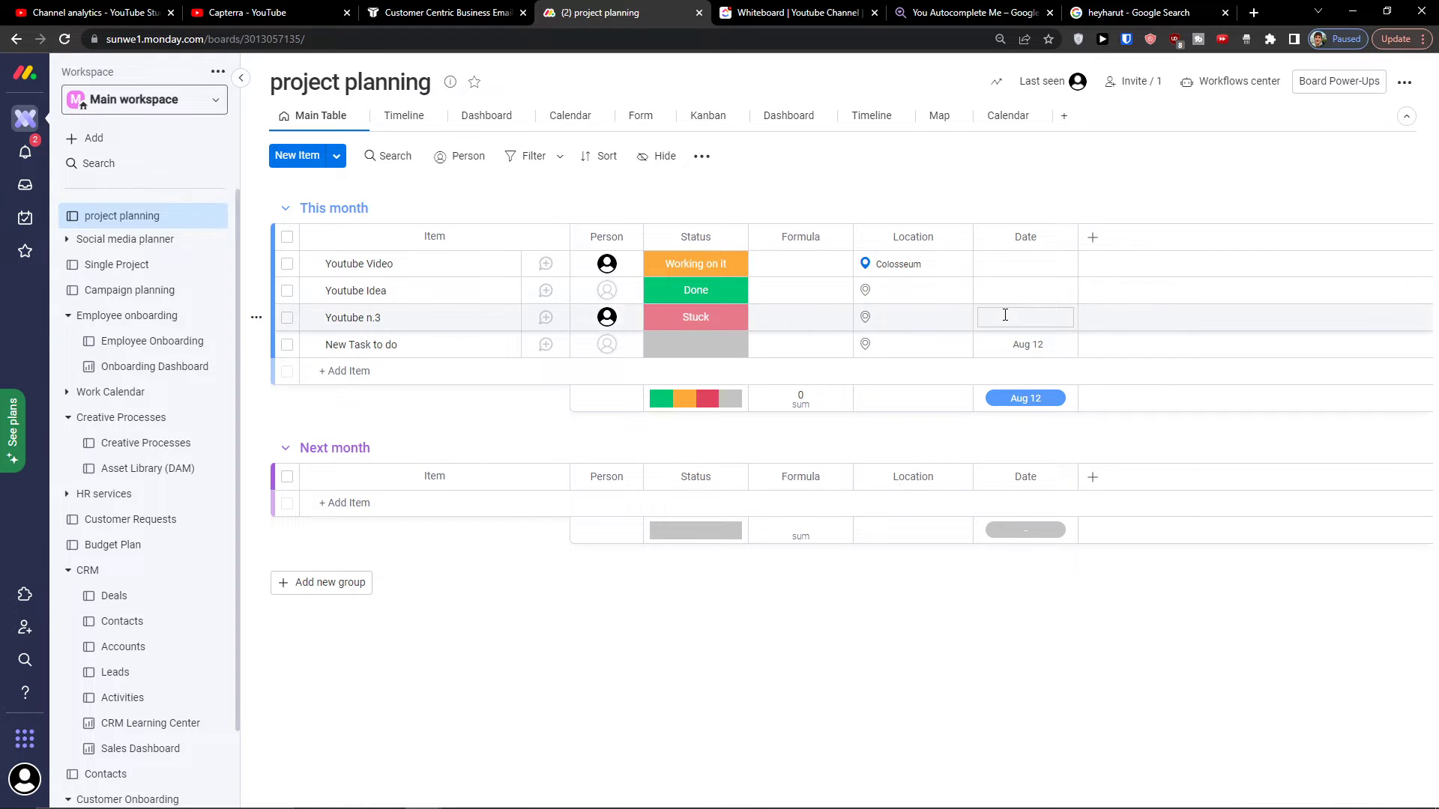
click(1005, 315)
click(1079, 470)
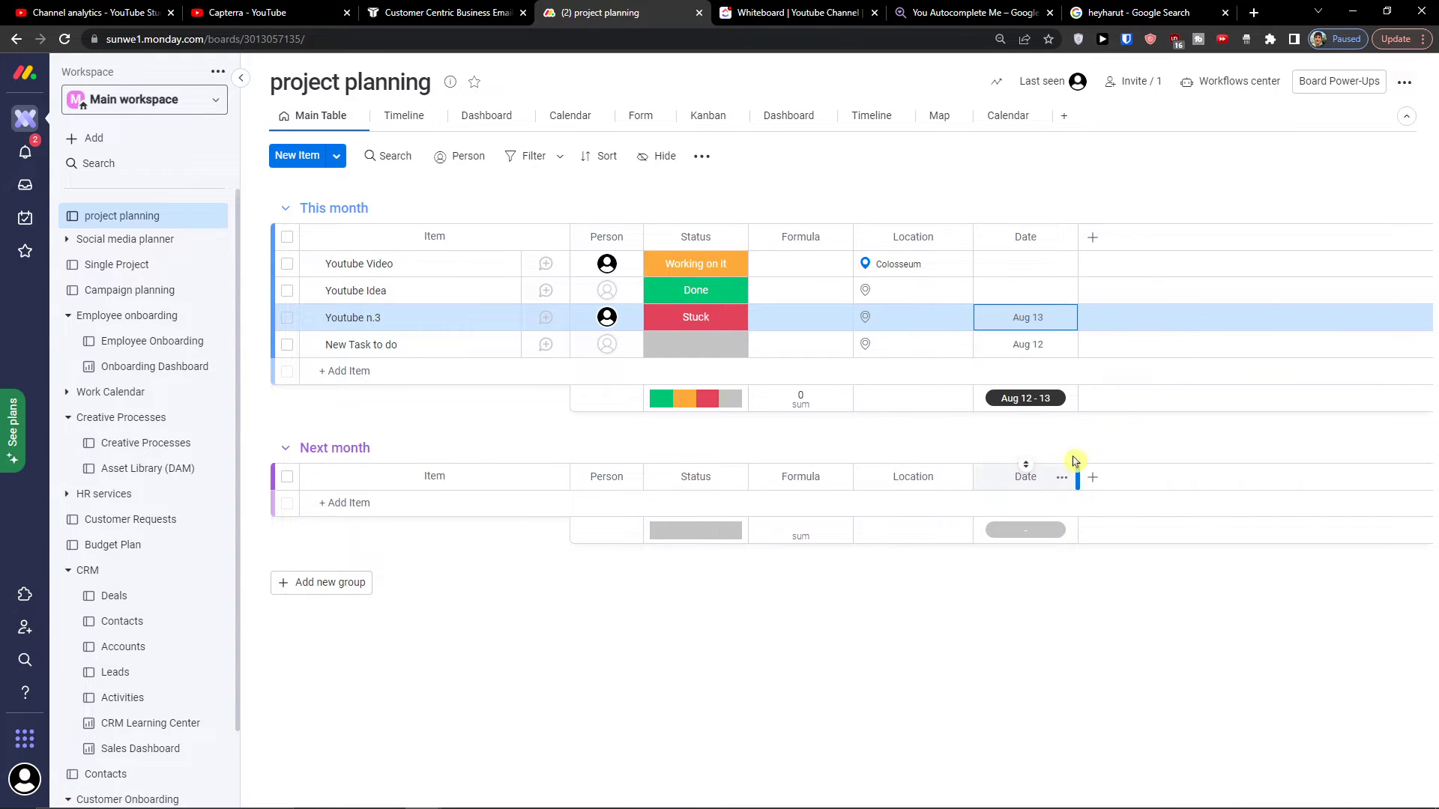
click(1013, 292)
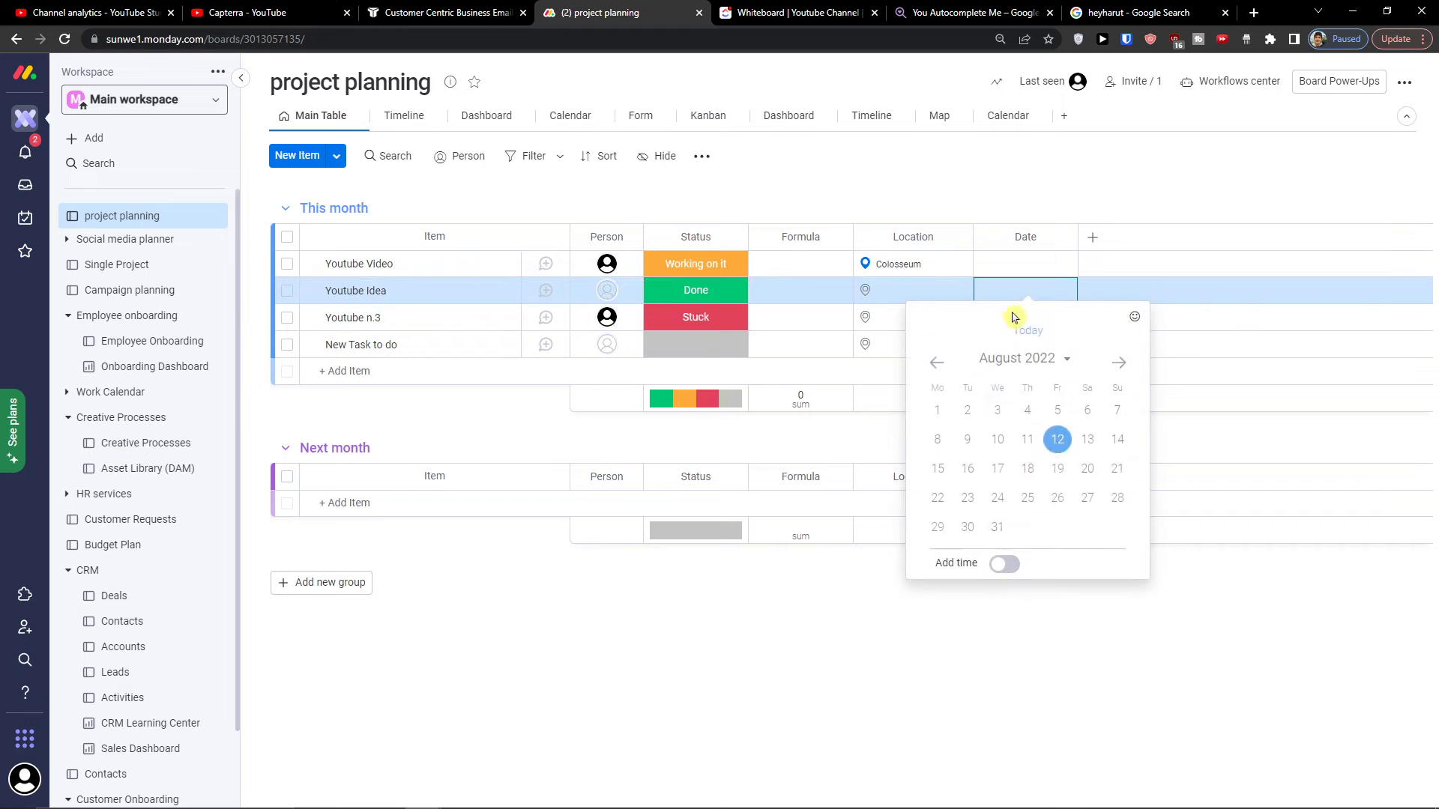
click(1063, 474)
Check the Calendar view's adjacent months and the fields of the new-item form for August 12
click(1008, 115)
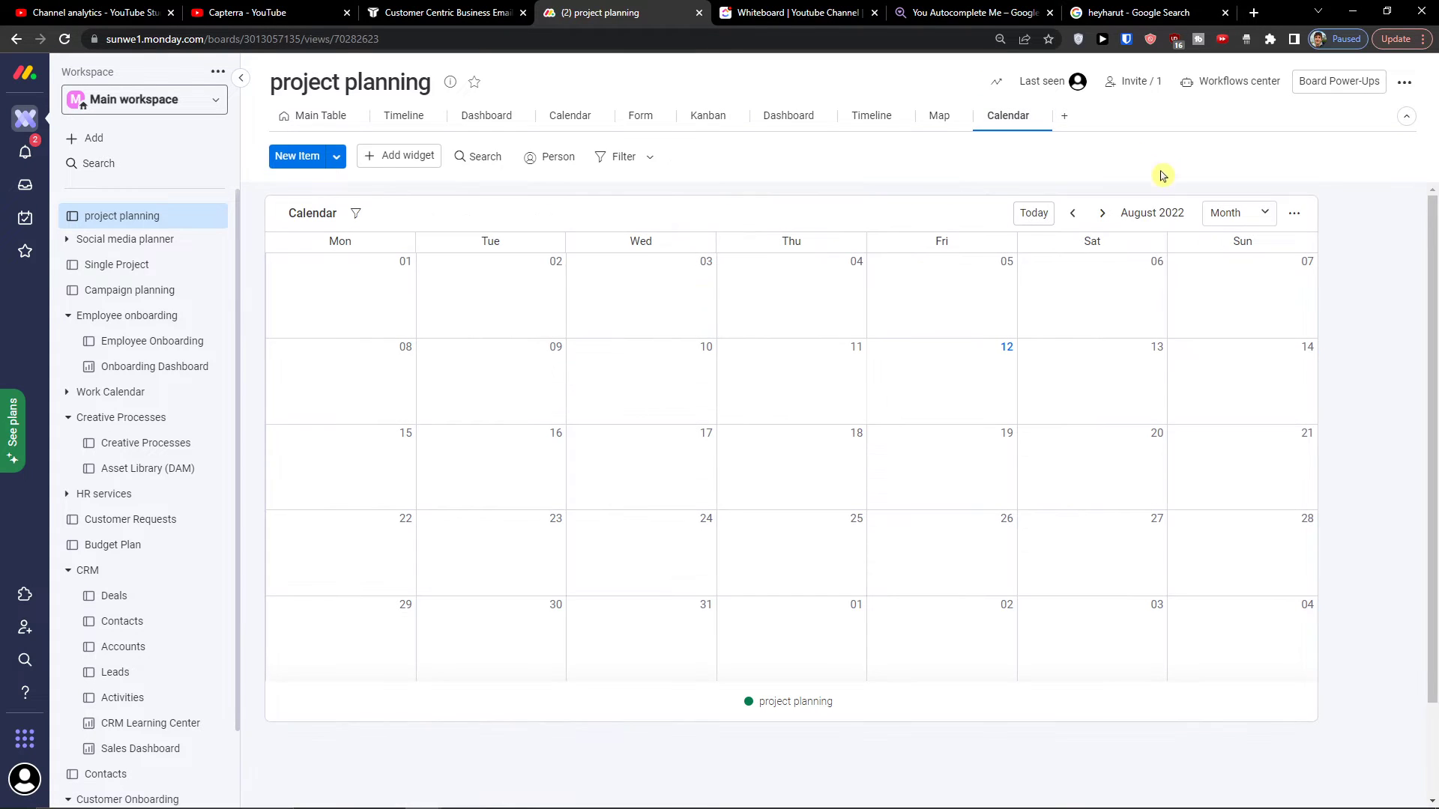
click(1072, 214)
click(1103, 214)
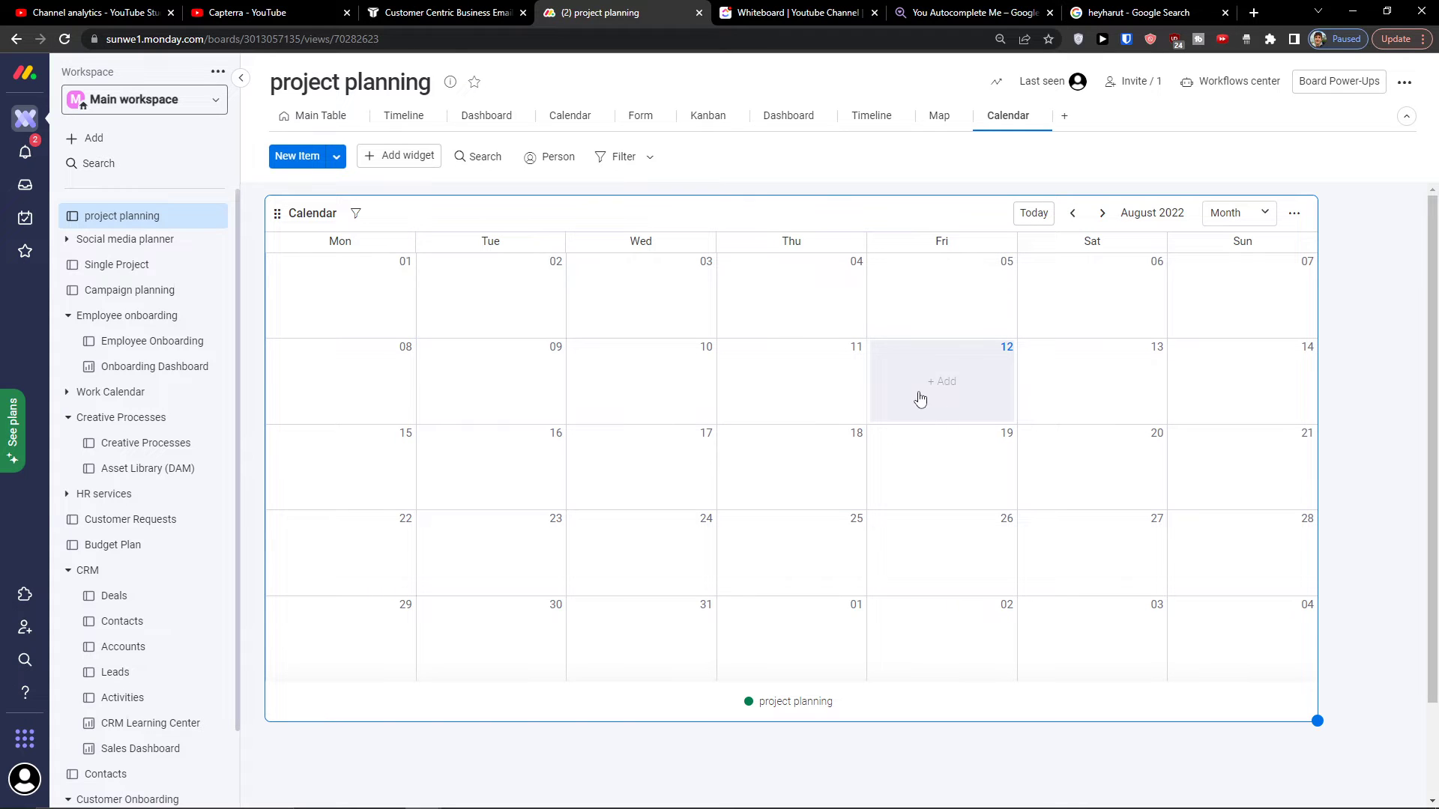
click(940, 383)
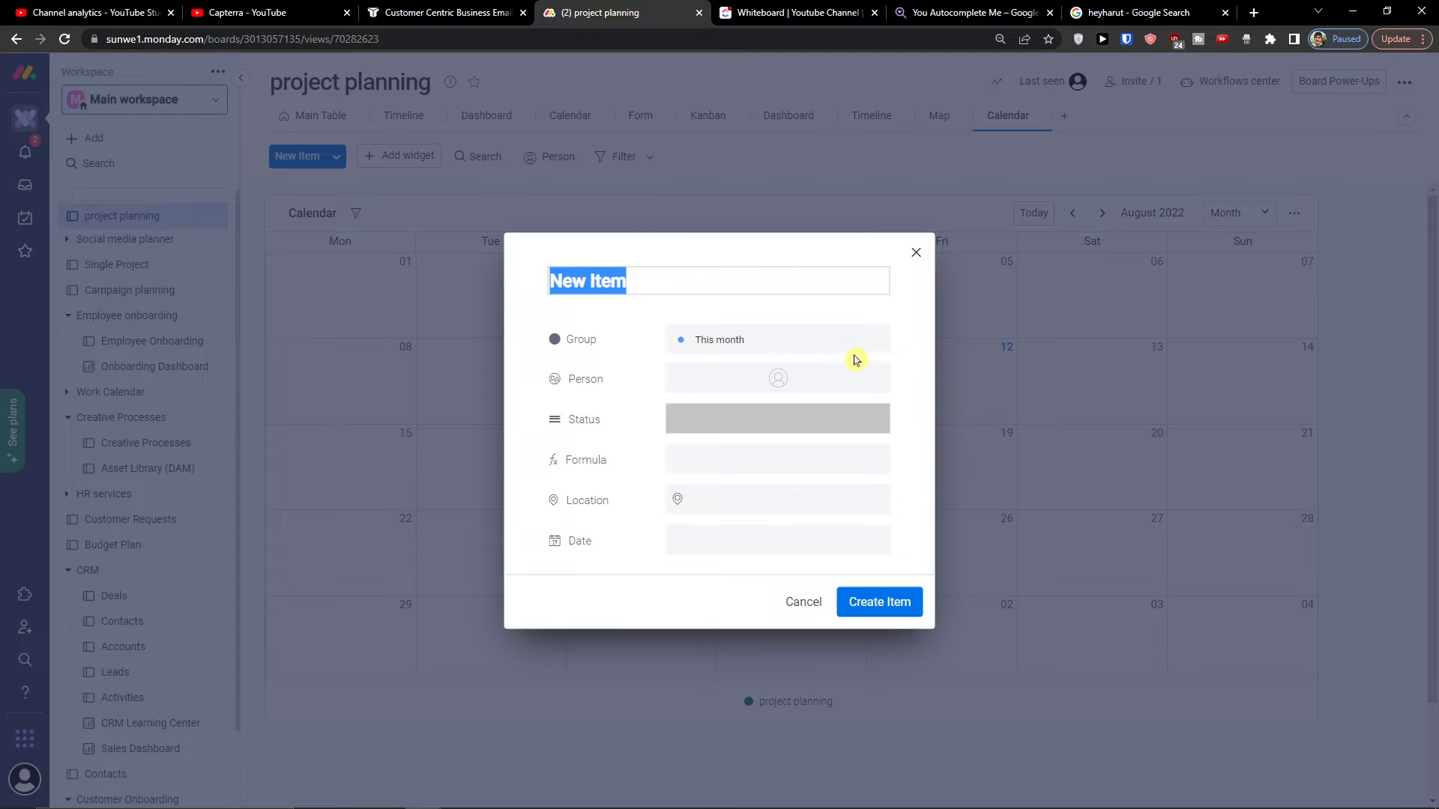
click(917, 253)
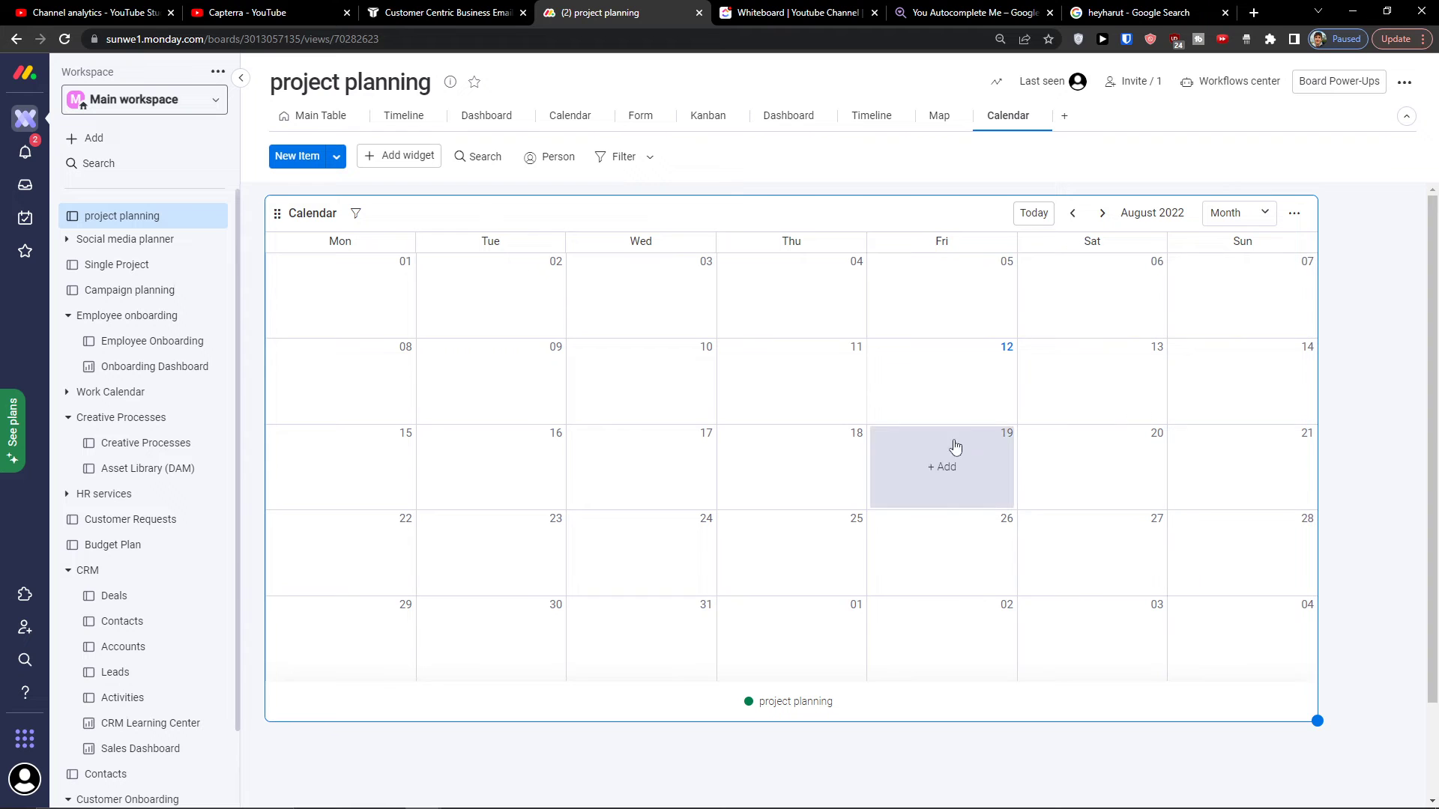
Enable the Date column as the data source in the Calendar widget's settings
click(1294, 213)
click(1221, 273)
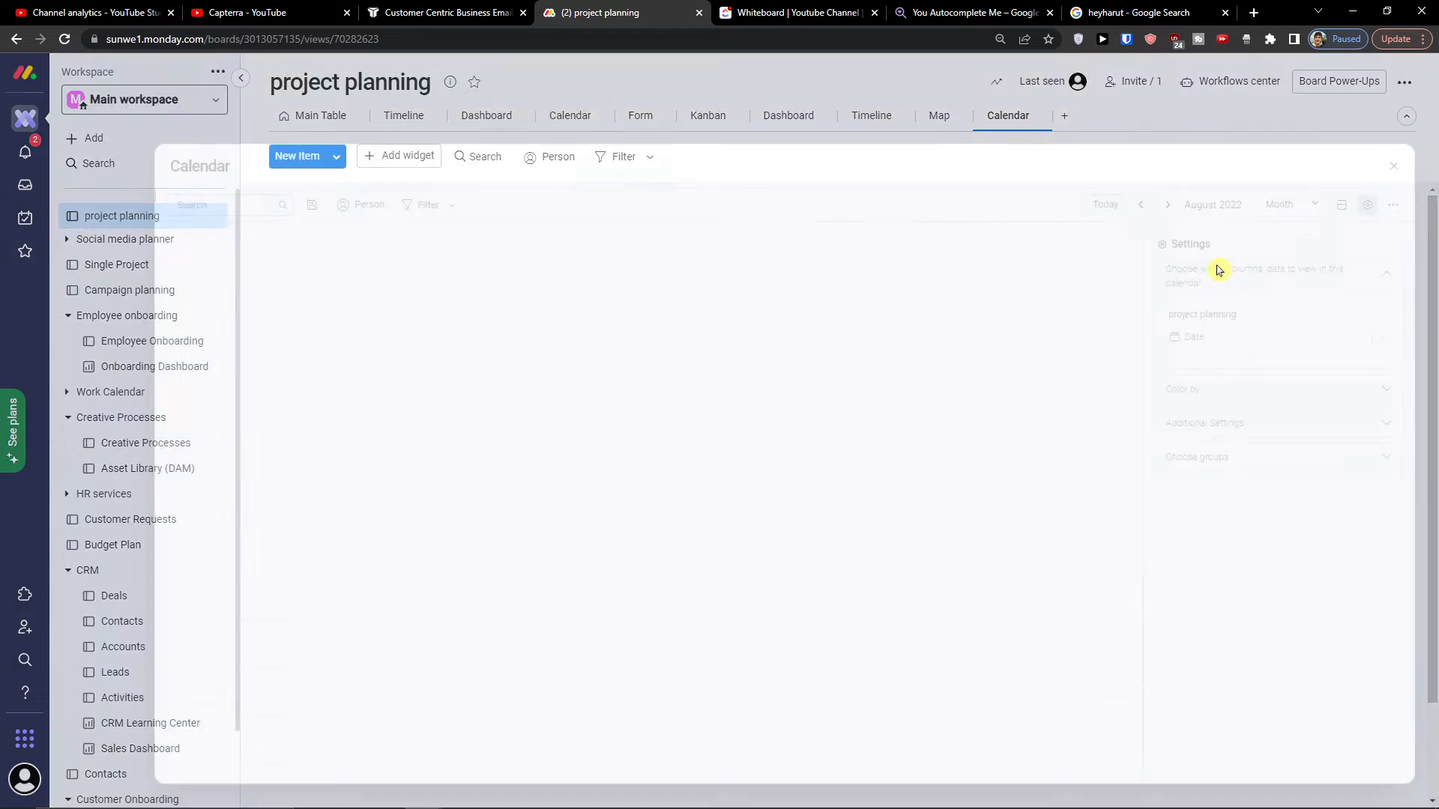
click(1207, 299)
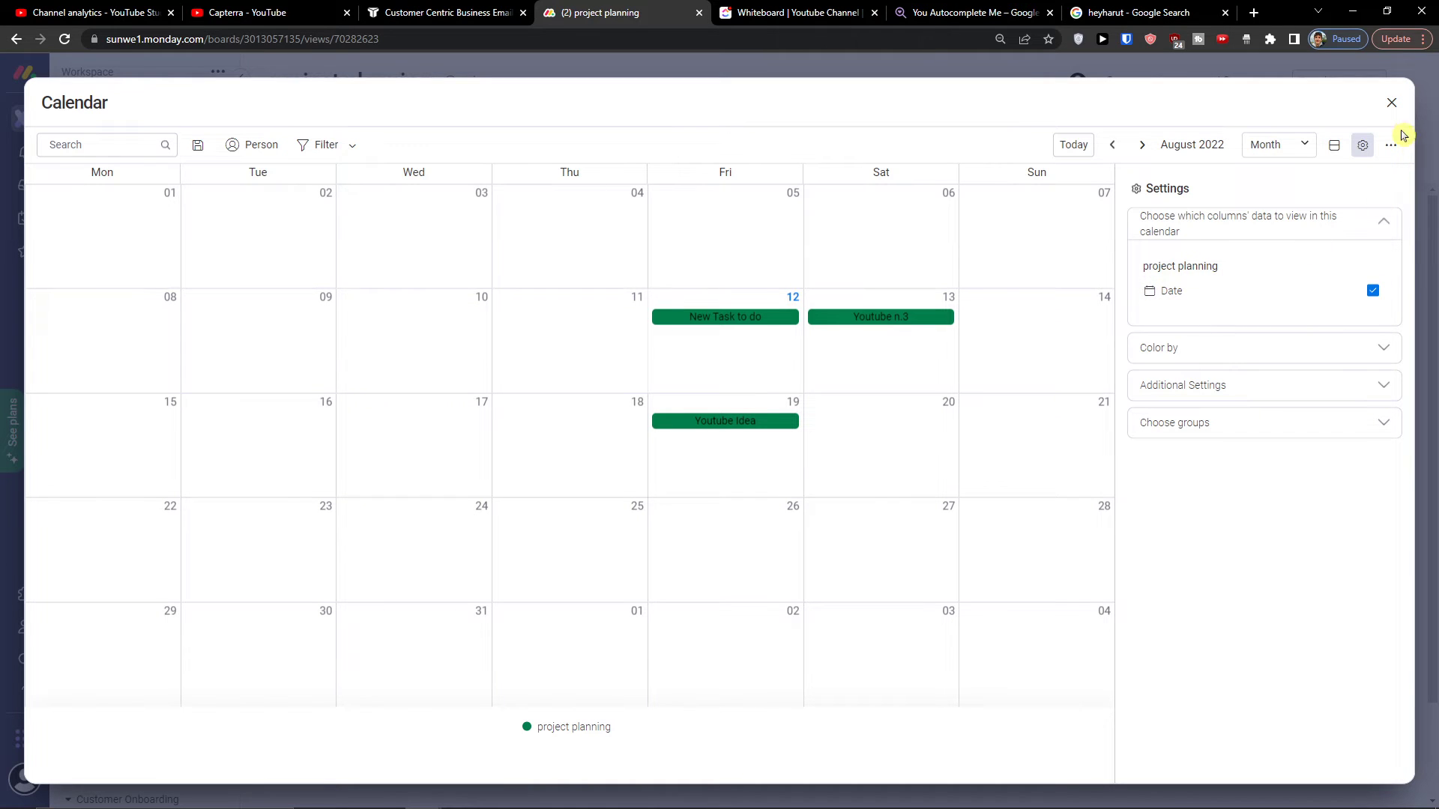
click(1391, 103)
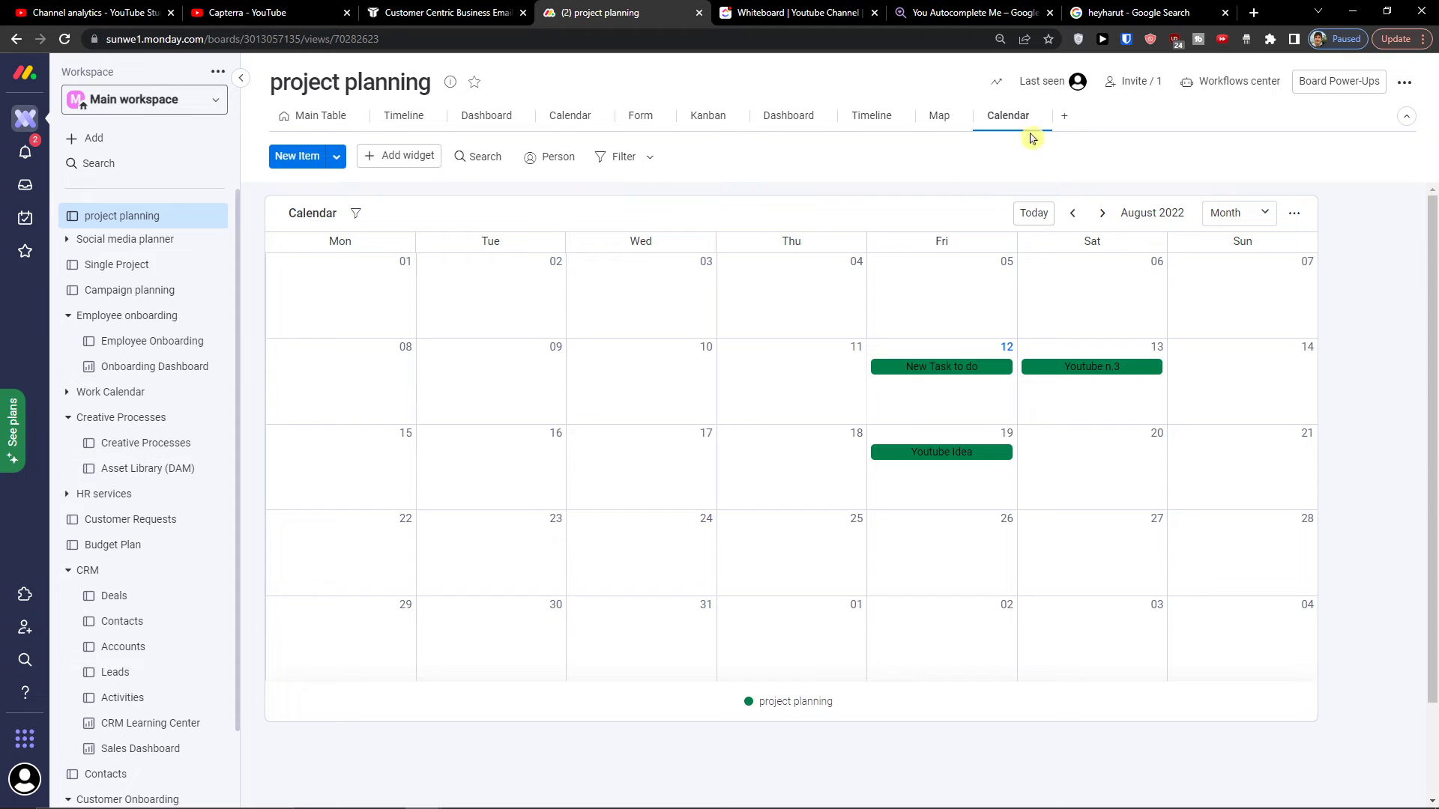
Add a Form view to the project planning board from the Essentials views, keeping the default view name
click(1065, 122)
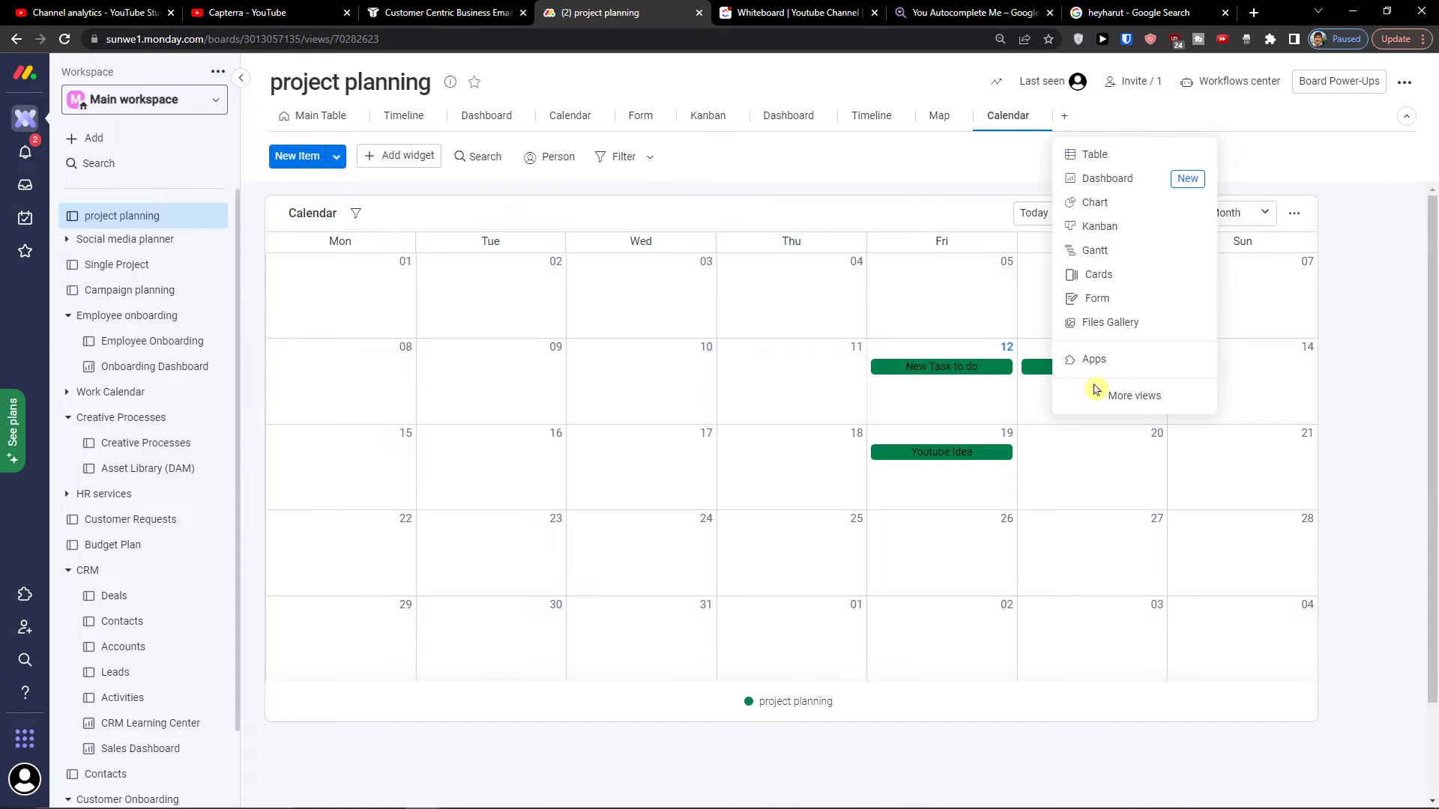
click(1090, 403)
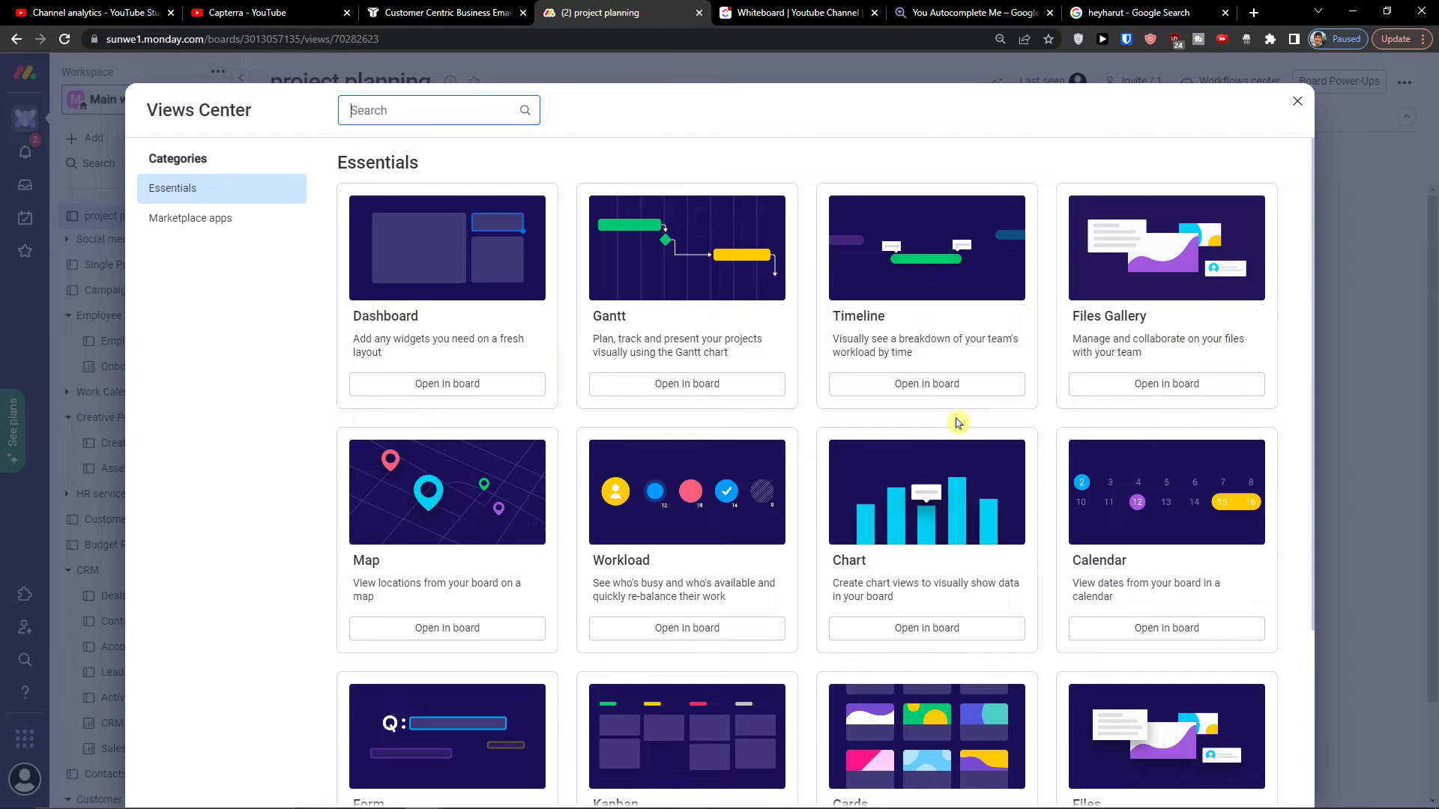
scroll(944, 442, down, 2)
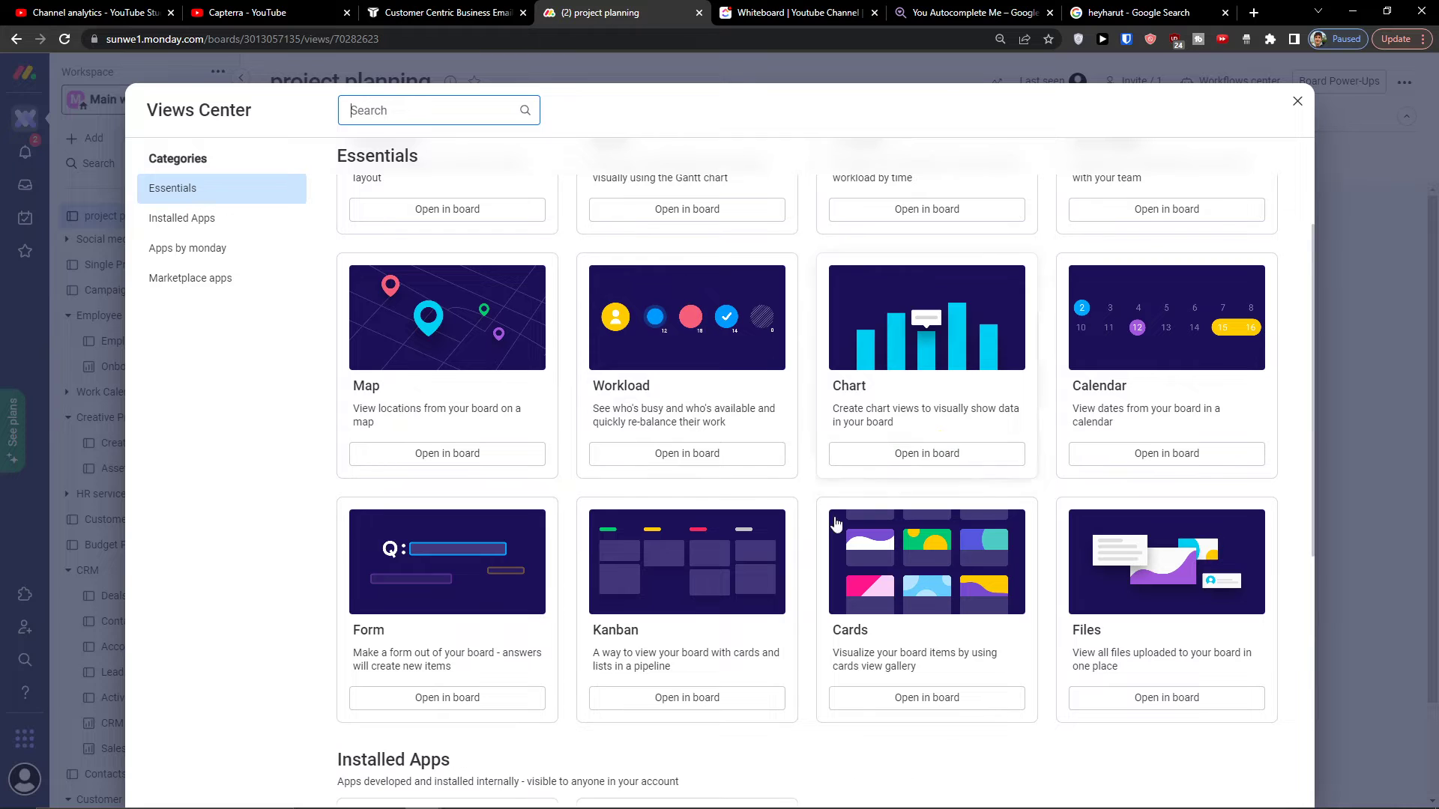
click(475, 698)
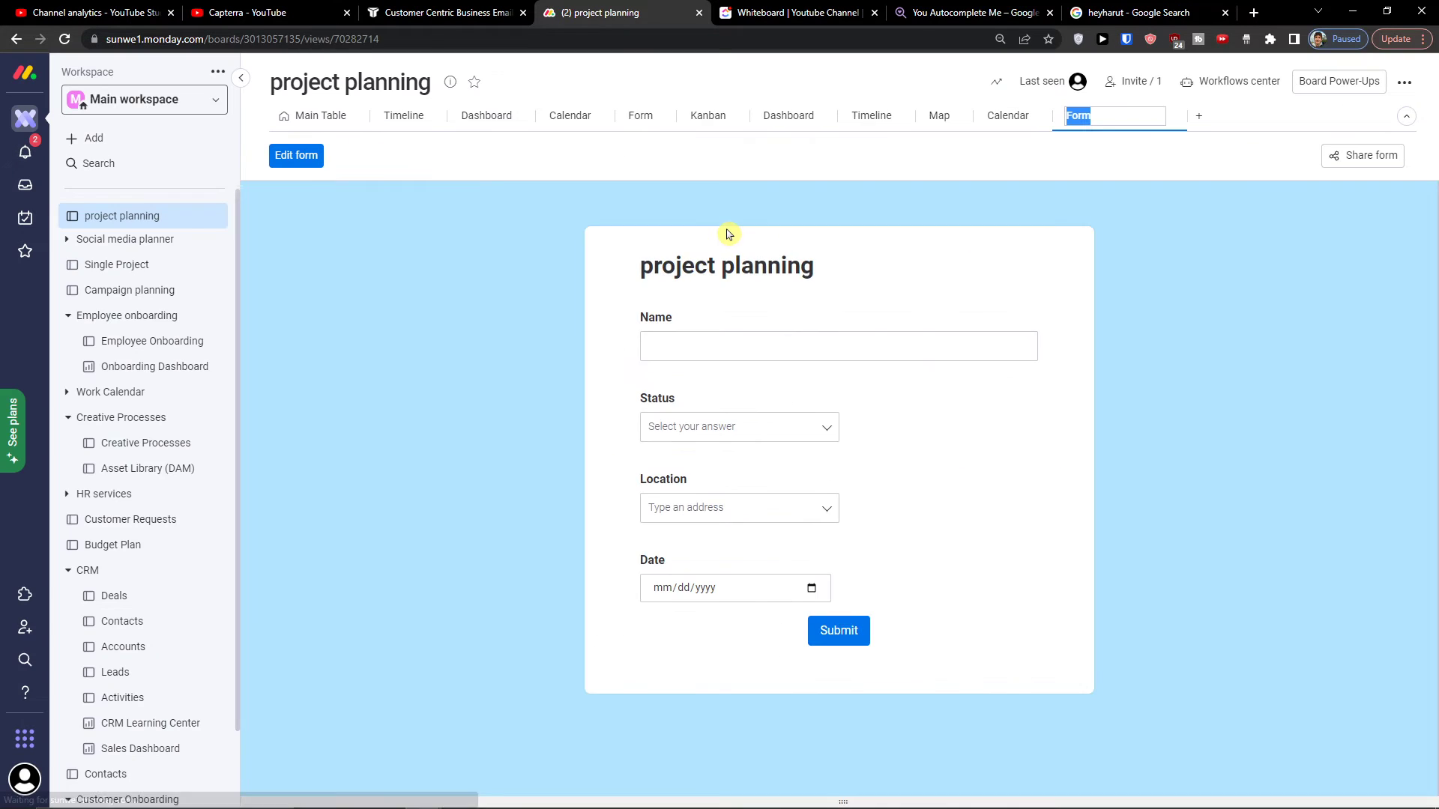
click(433, 378)
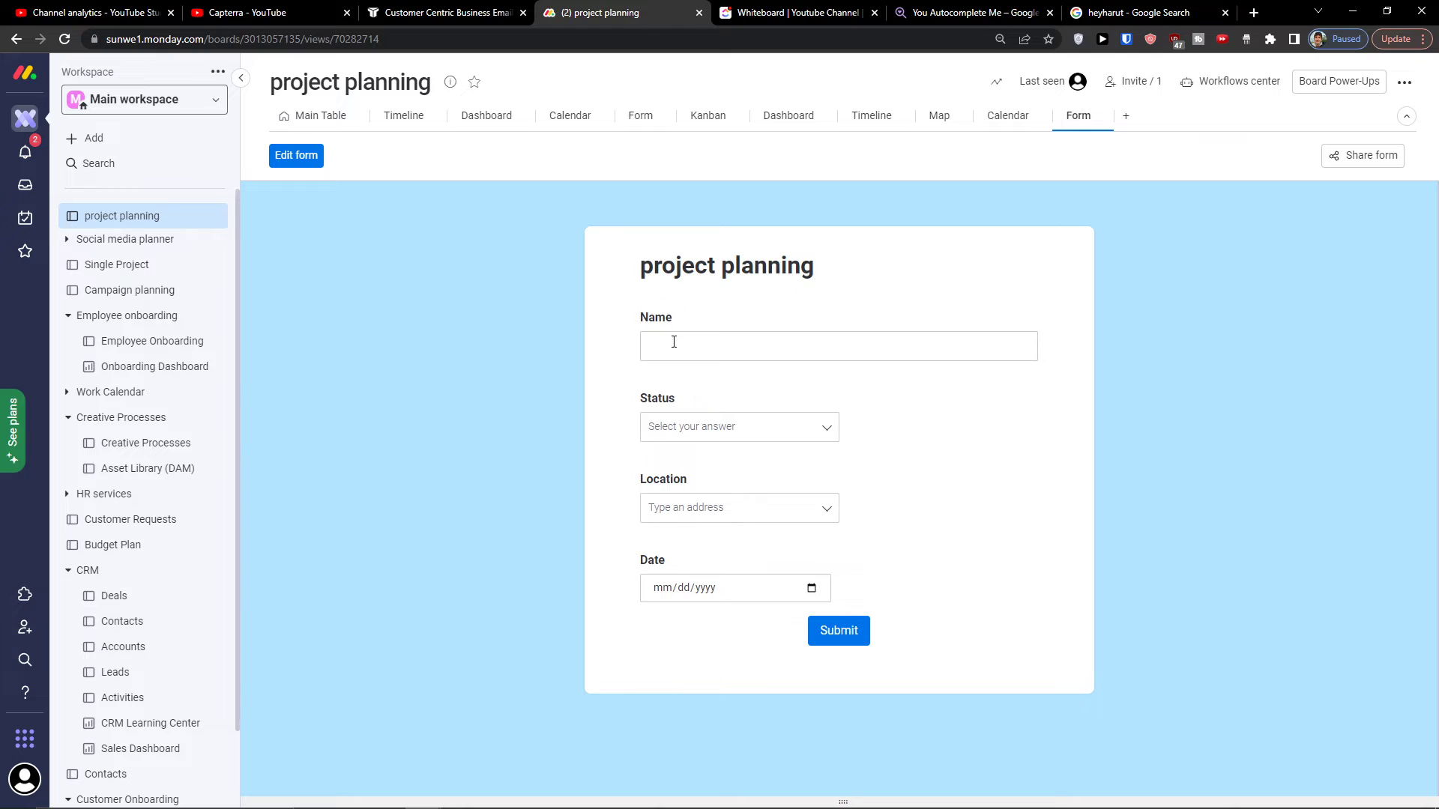
click(303, 115)
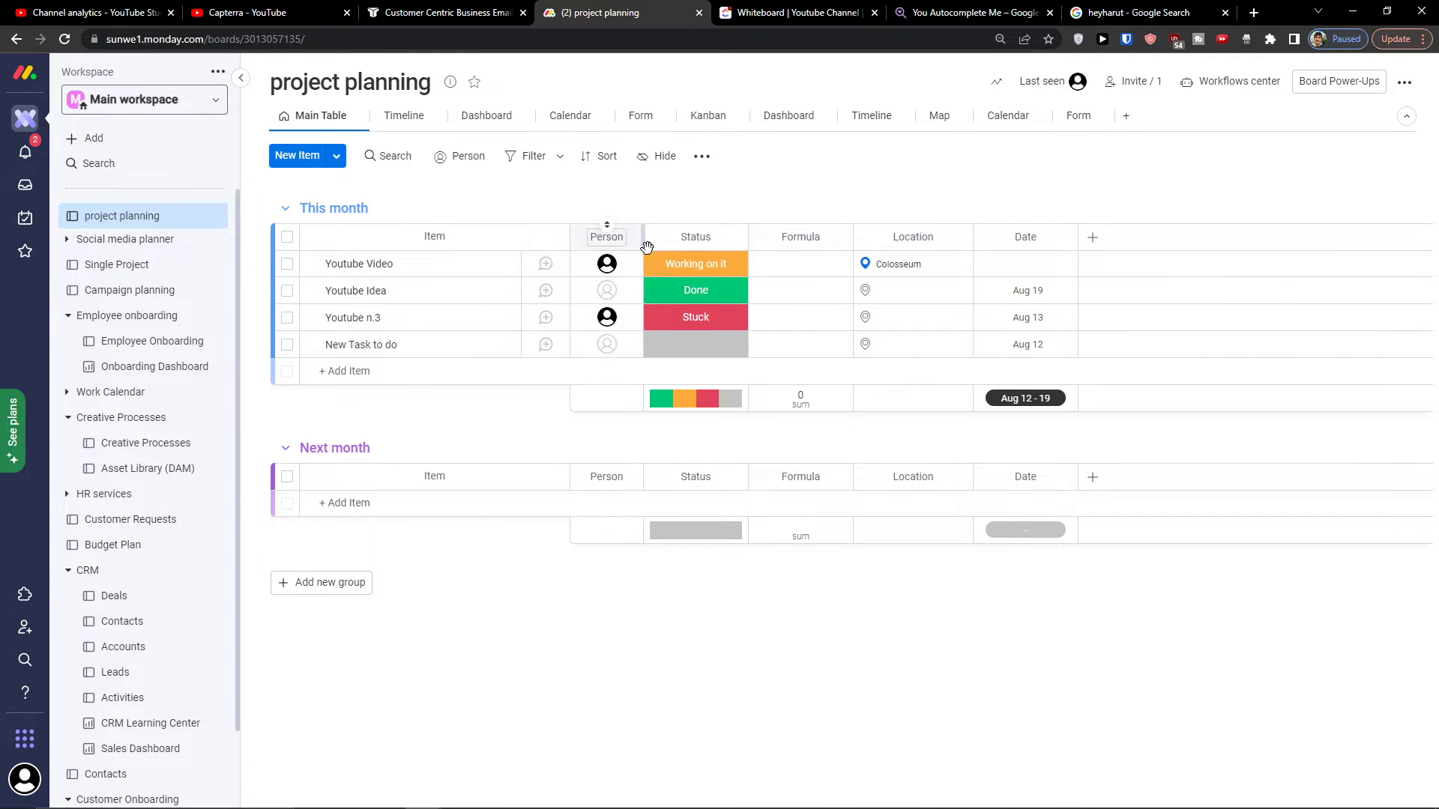
click(1093, 238)
click(1093, 237)
click(1093, 238)
click(1060, 191)
click(1091, 239)
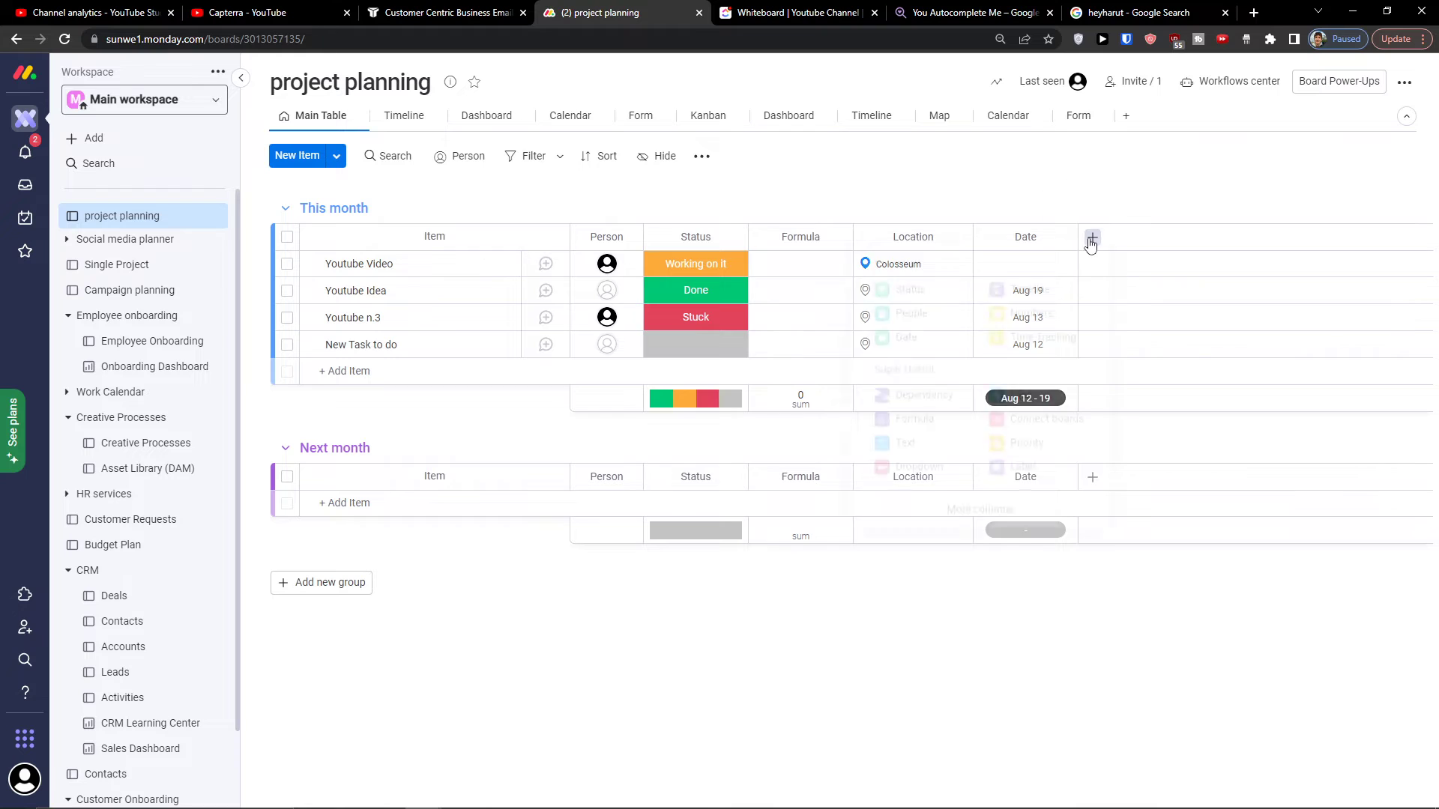
Add a Kanban view to the project planning board from the Essentials views, keeping the default view name
click(1127, 118)
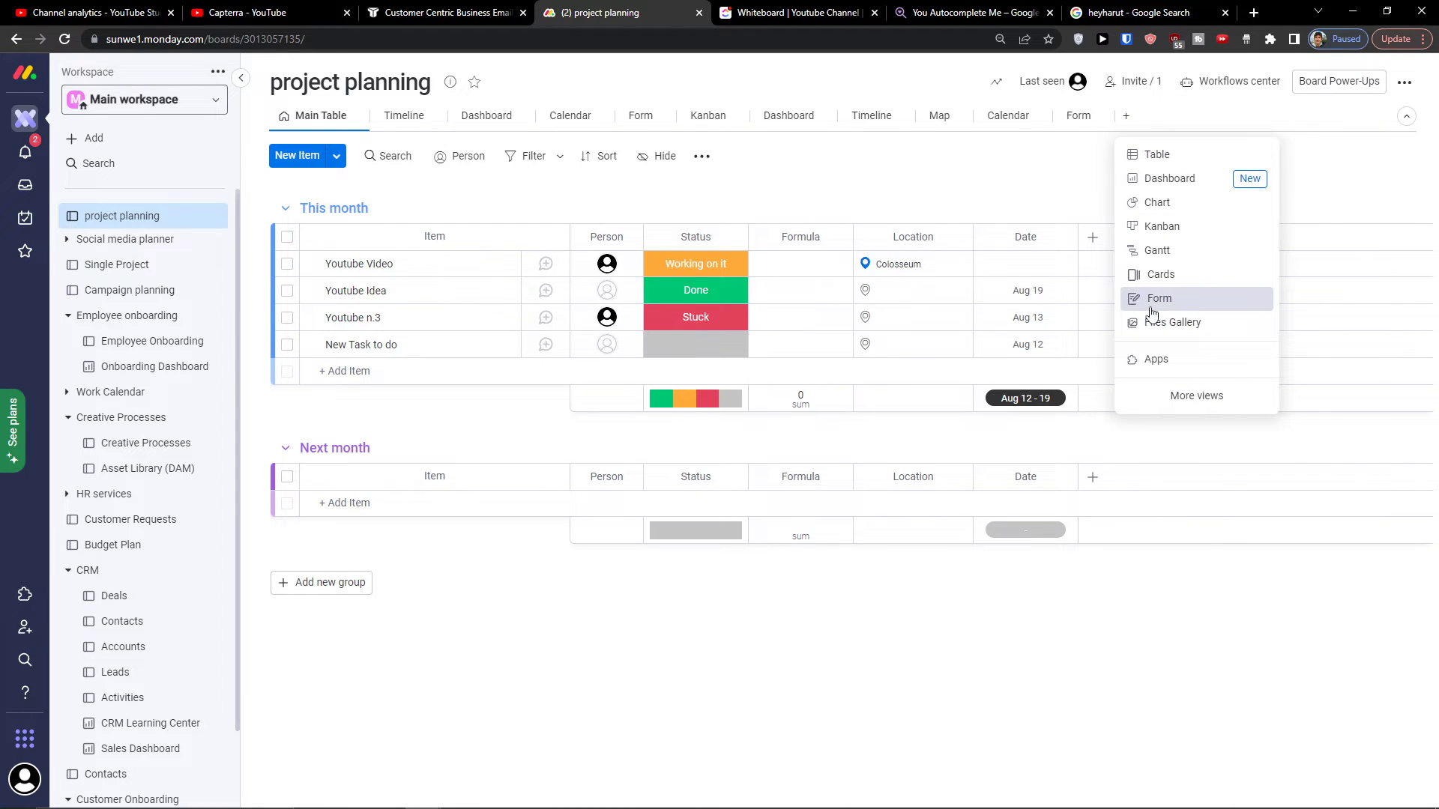
click(1162, 407)
scroll(1058, 416, down, 3)
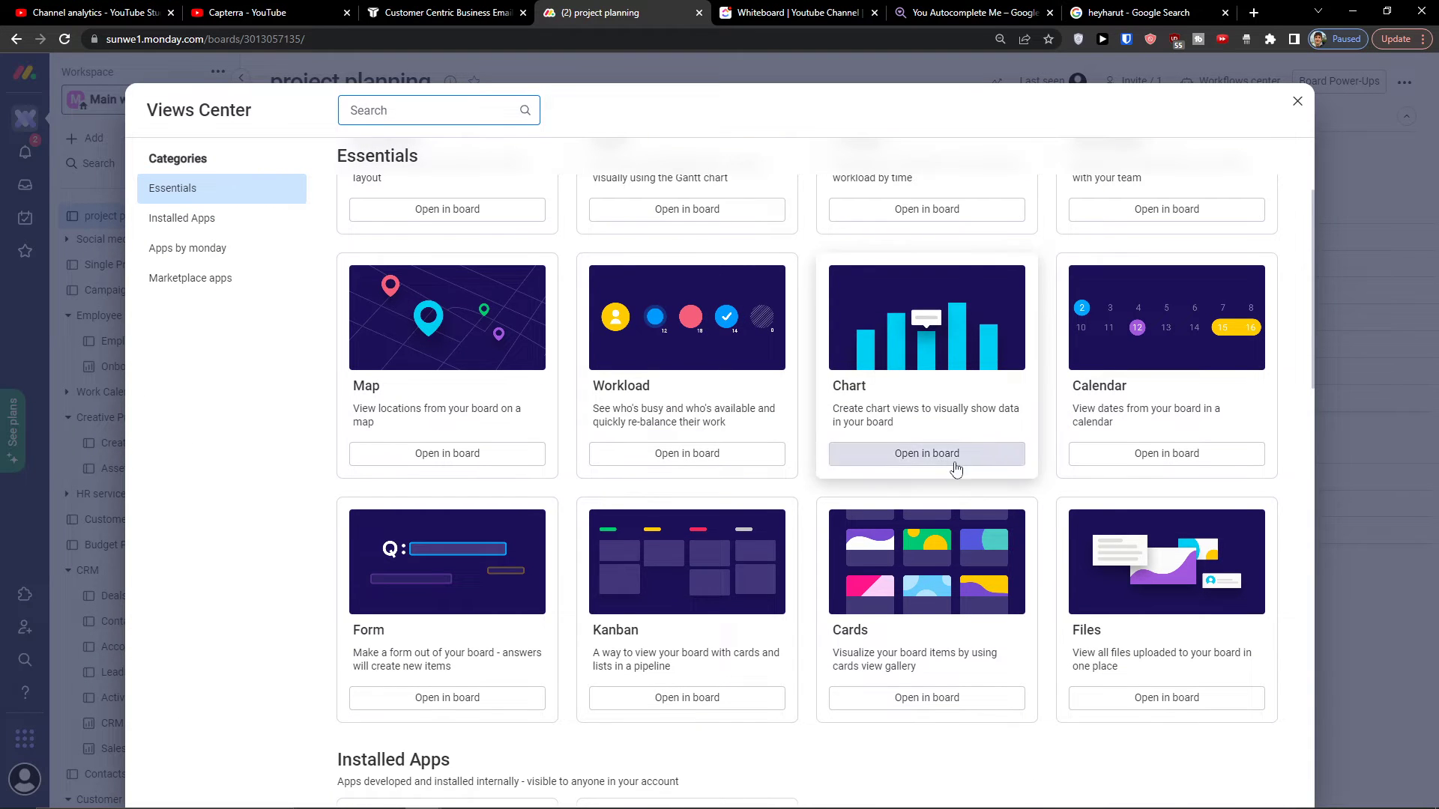
scroll(955, 468, down, 2)
click(664, 525)
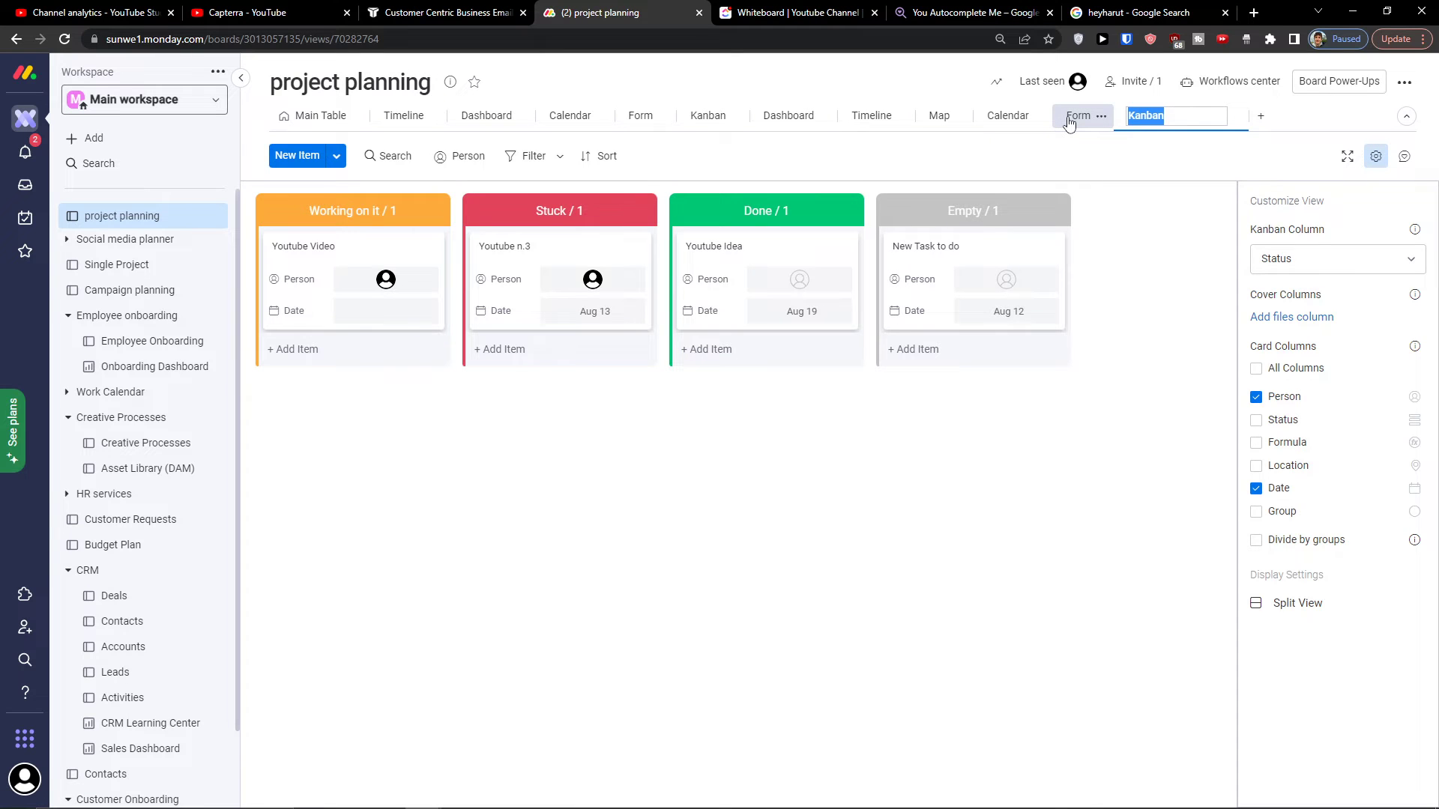
Open the newest Form view's form for editing and look over its existing questions
click(1070, 119)
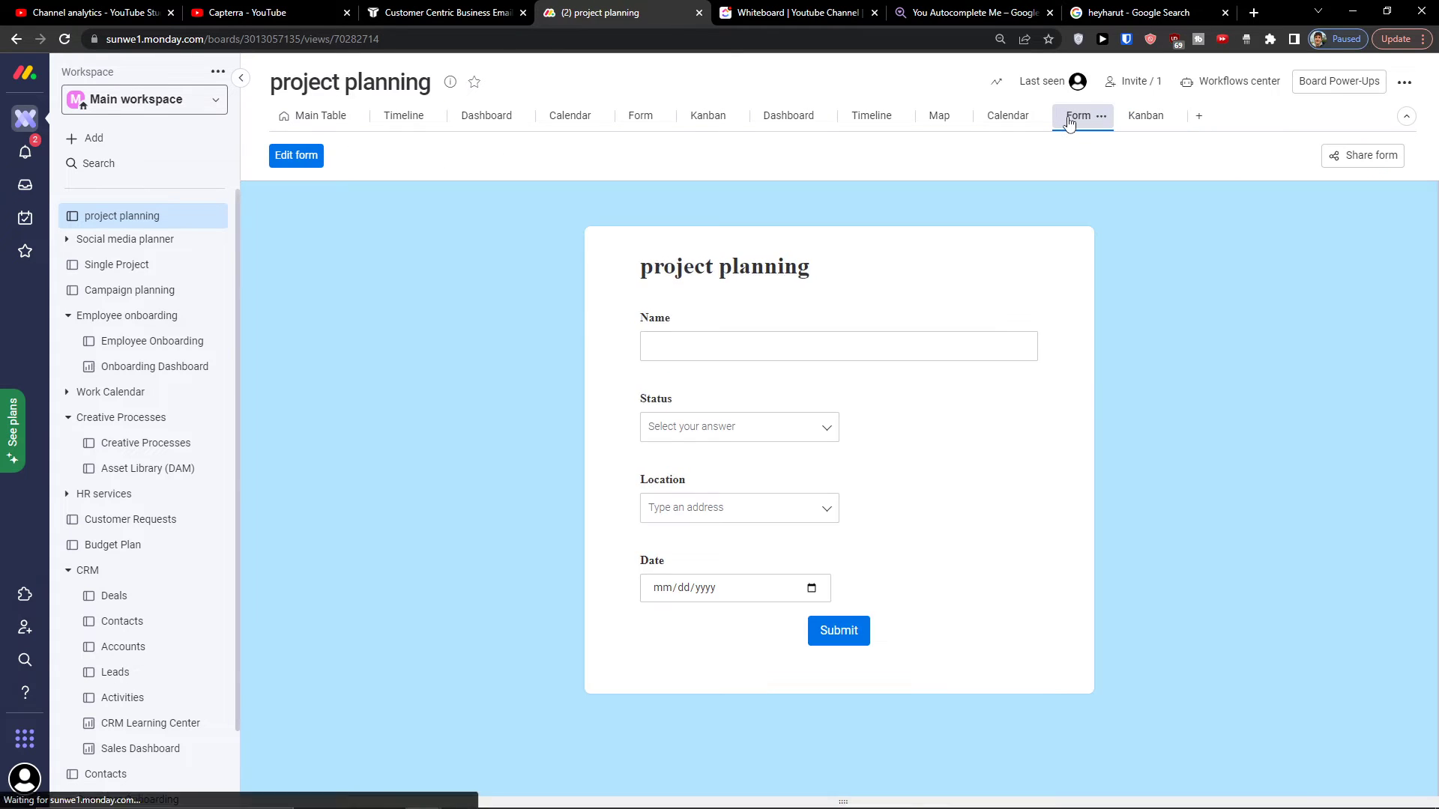
click(701, 359)
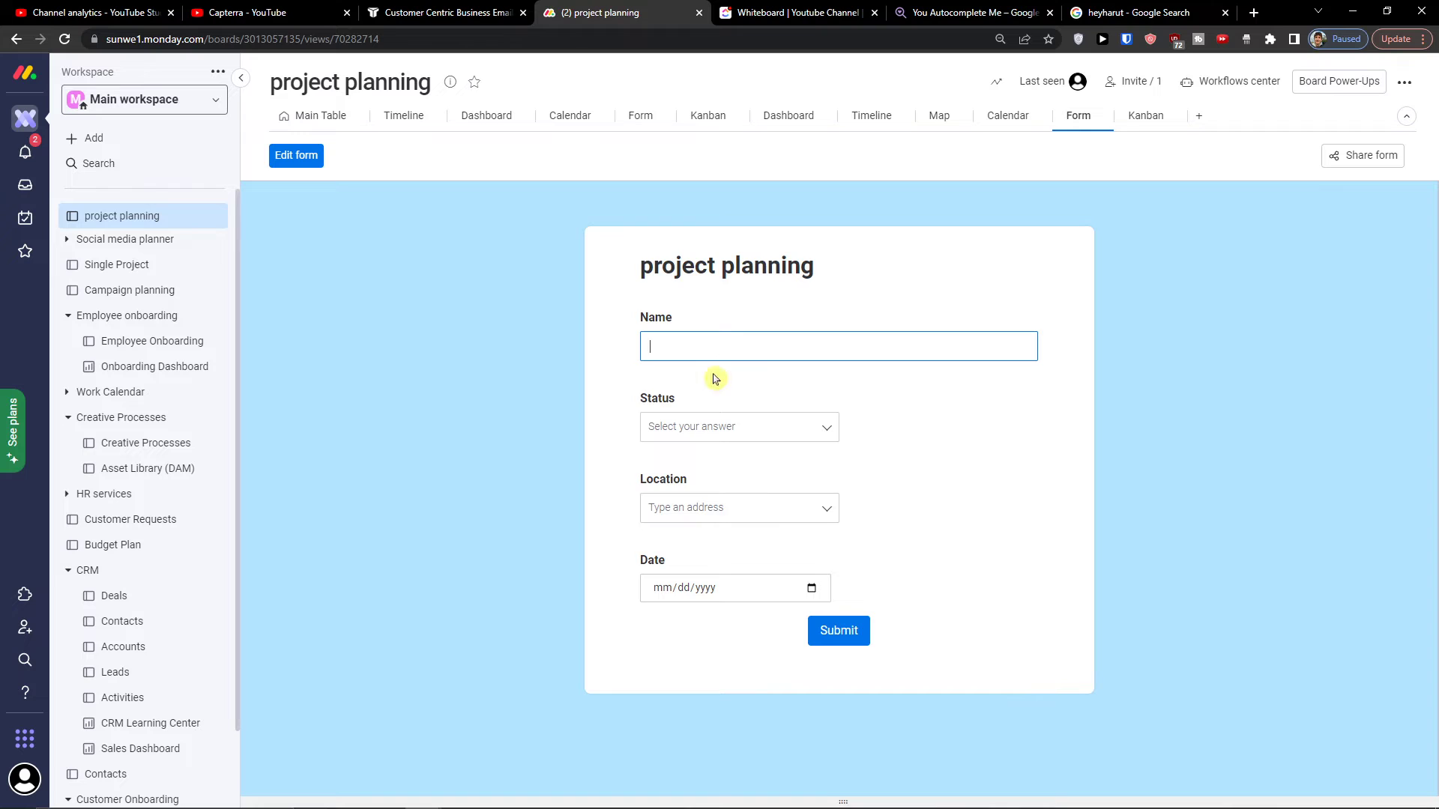
click(790, 574)
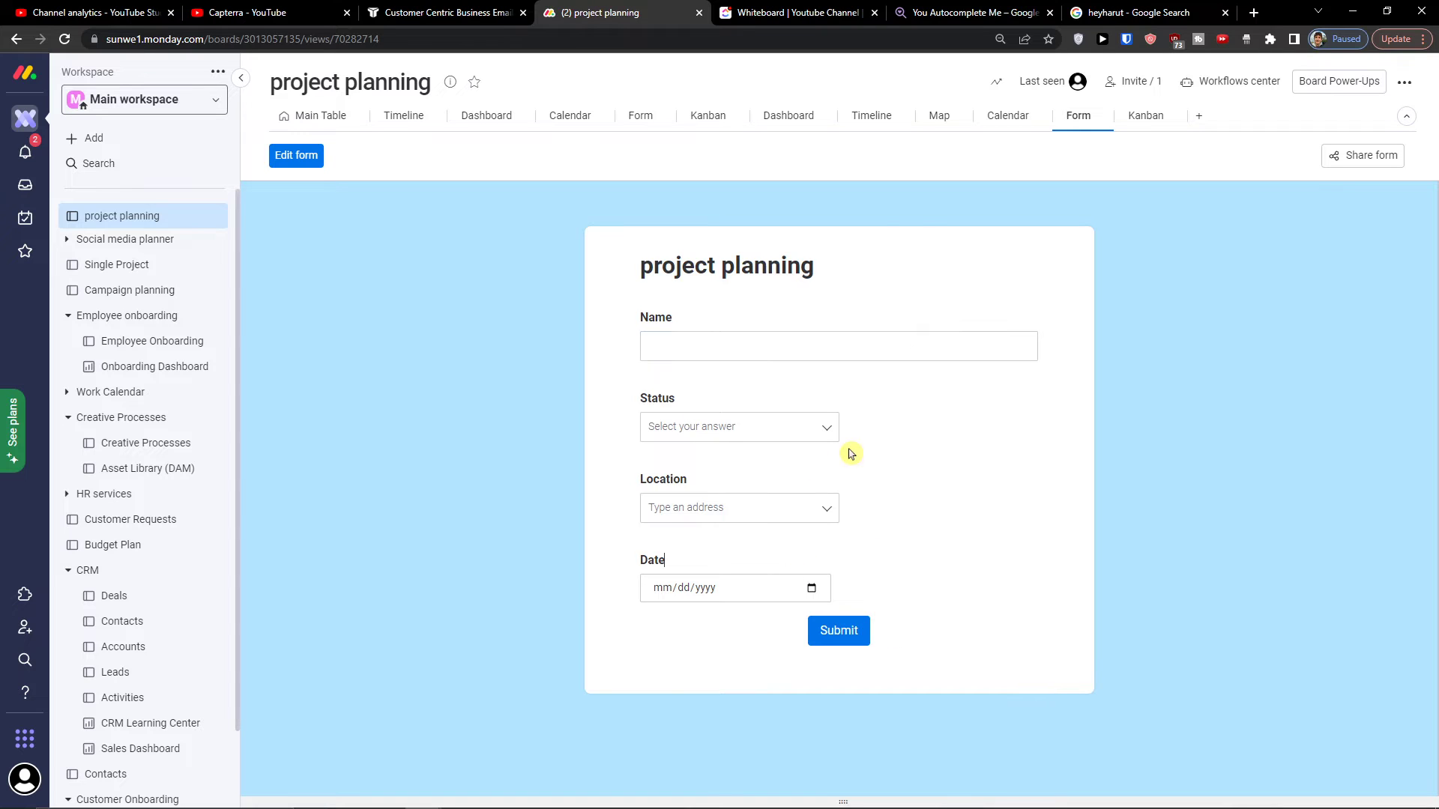
click(314, 162)
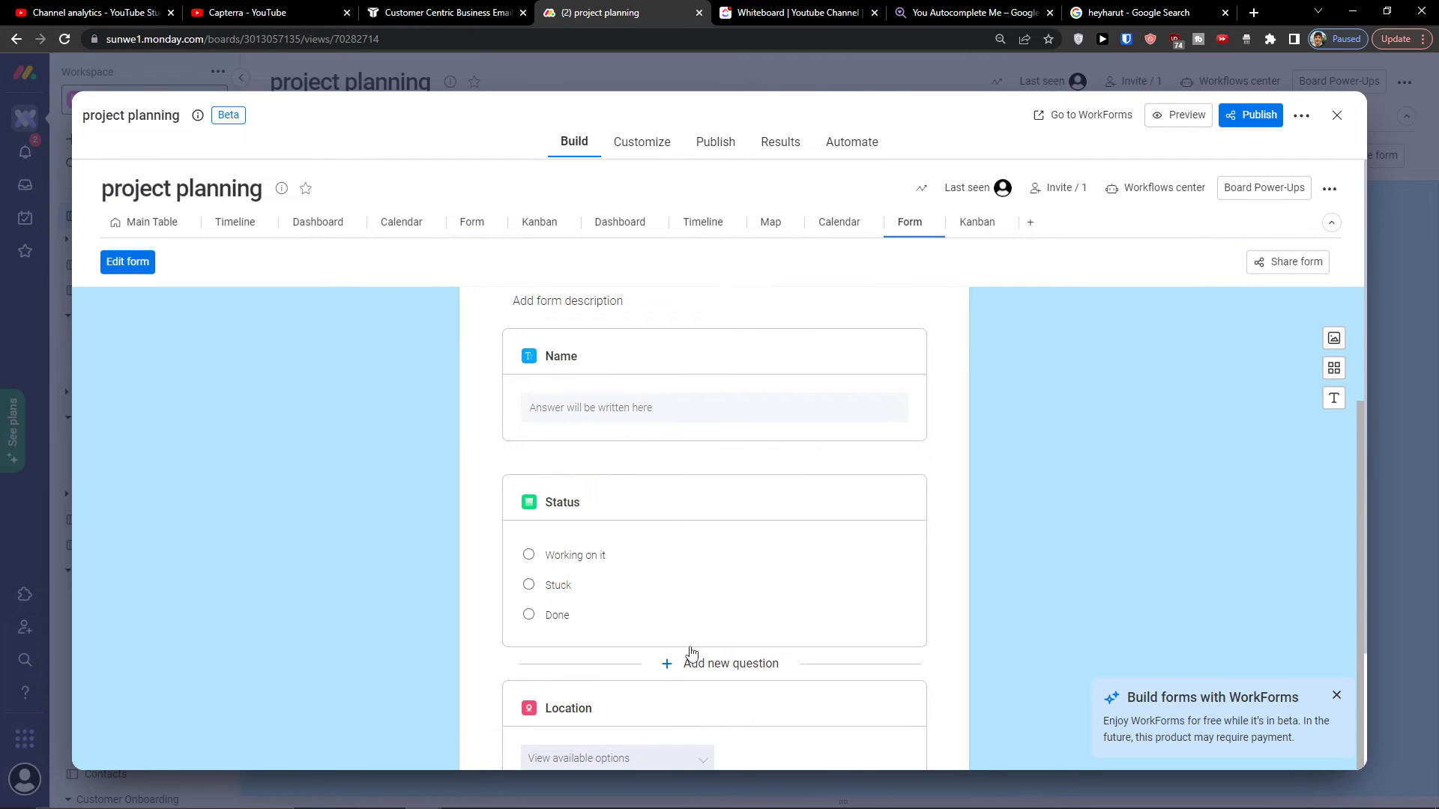
scroll(689, 652, down, 2)
scroll(693, 659, up, 4)
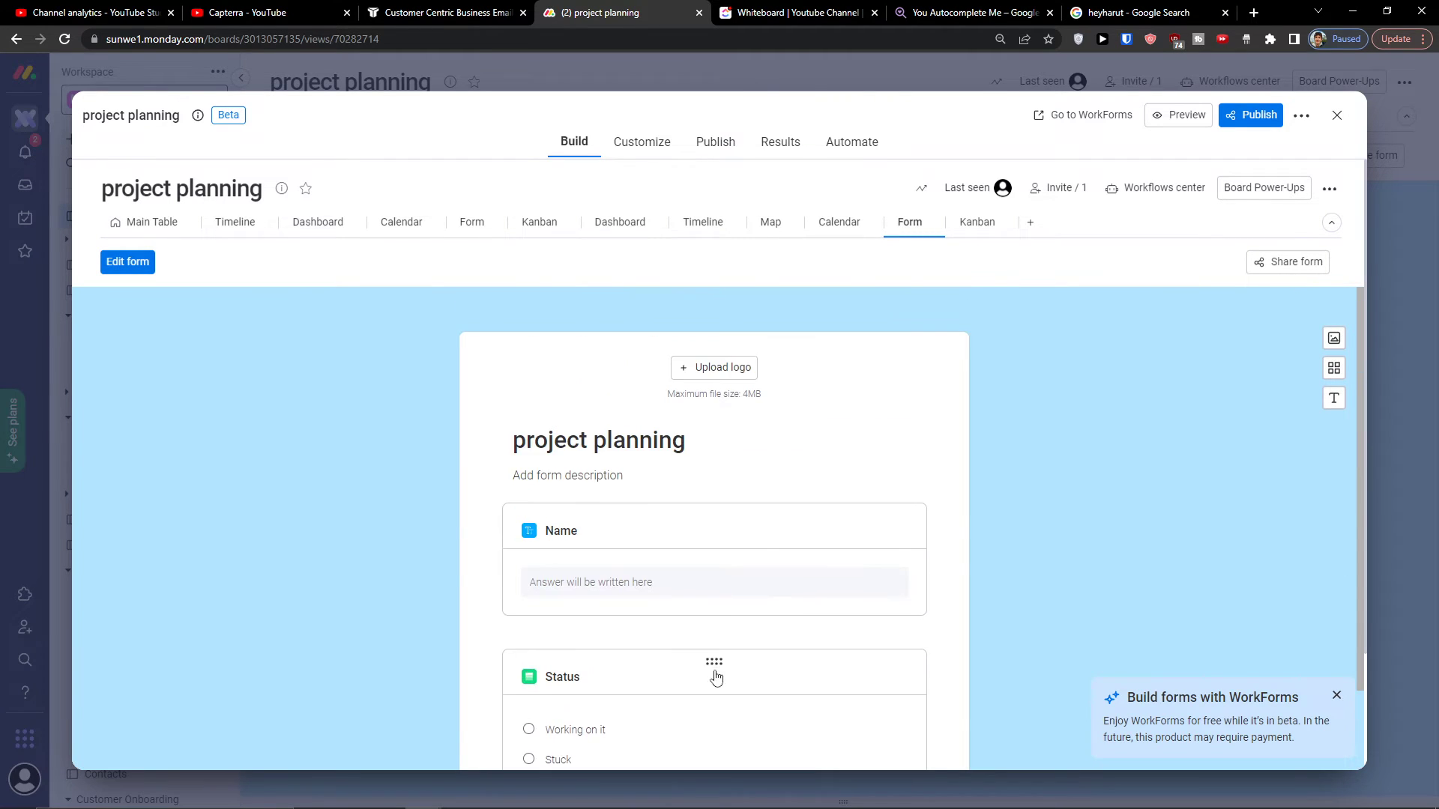
Add a True / False question to the form directly below the Name question, keeping the default question title
click(720, 671)
scroll(723, 524, down, 2)
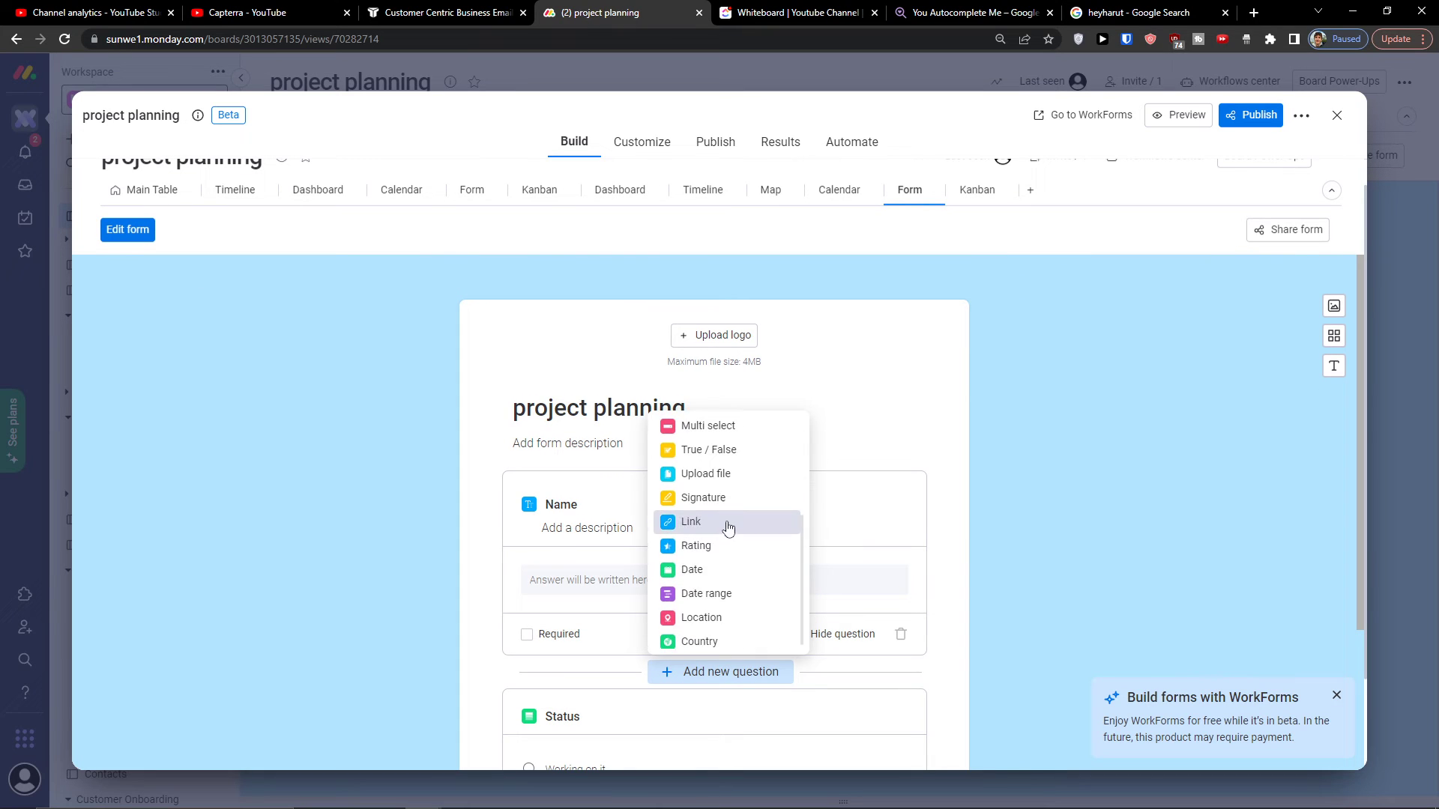
scroll(728, 532, up, 3)
click(945, 504)
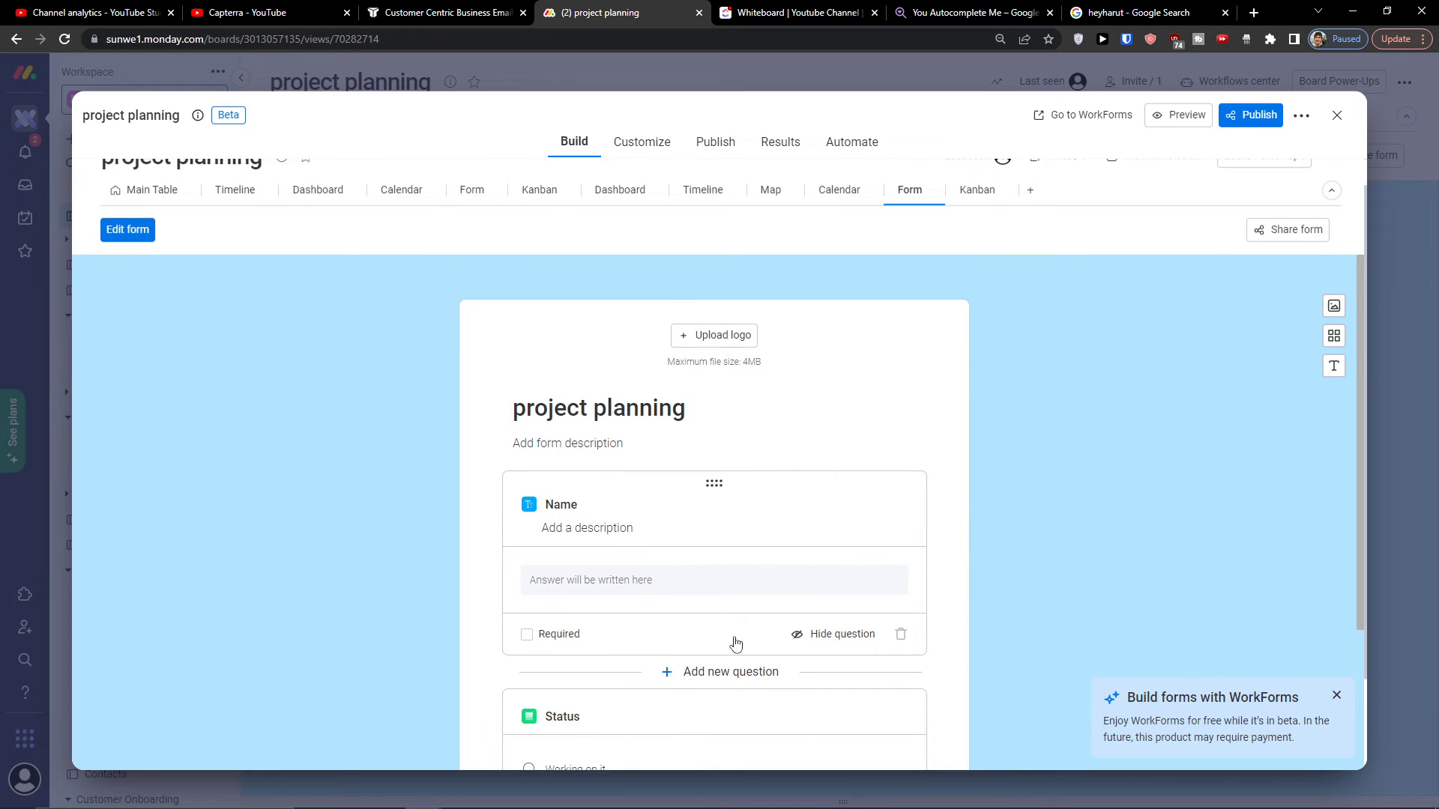
click(704, 671)
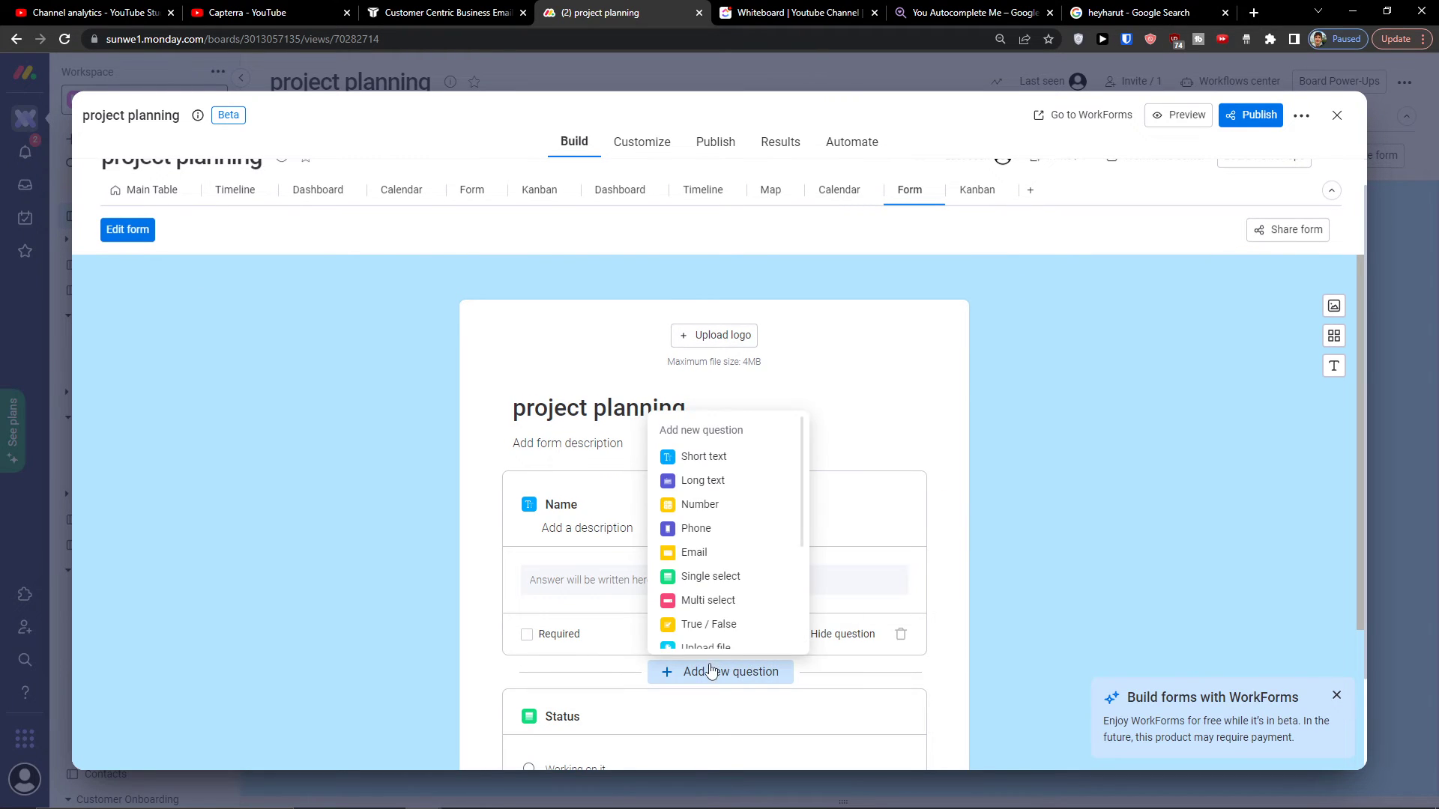
click(699, 613)
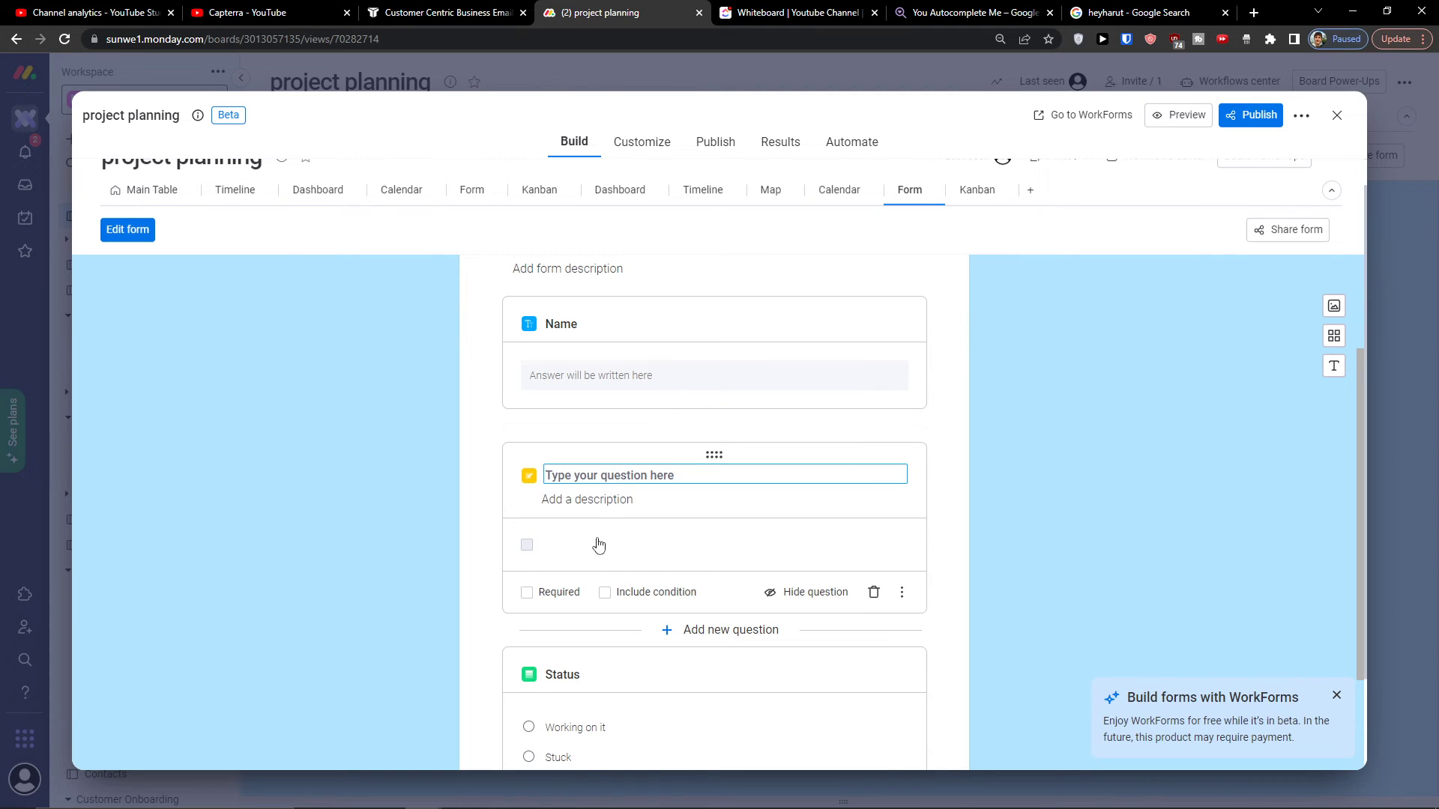
click(954, 523)
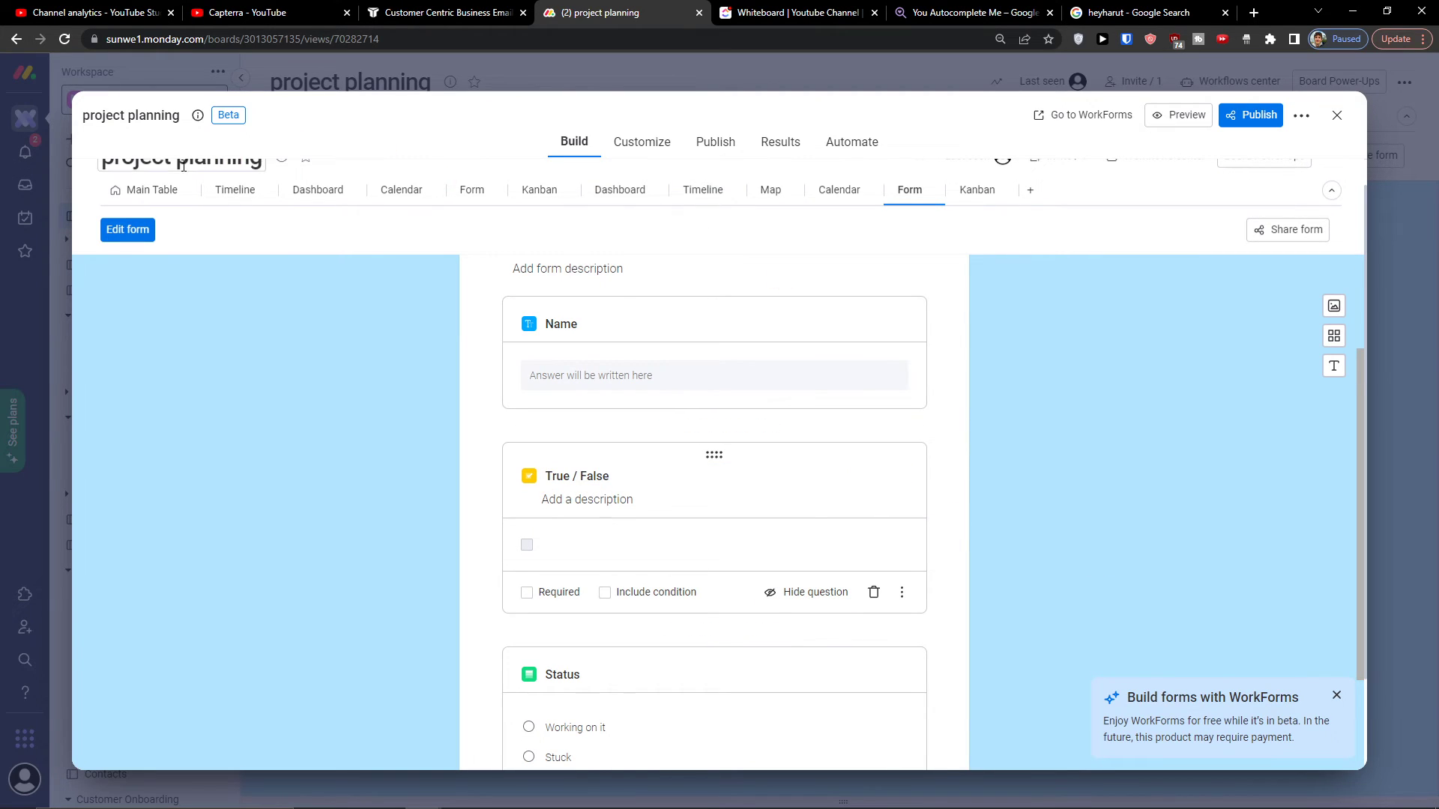
Leave the form editor, reload the board and view the updated form in the Form view
click(150, 189)
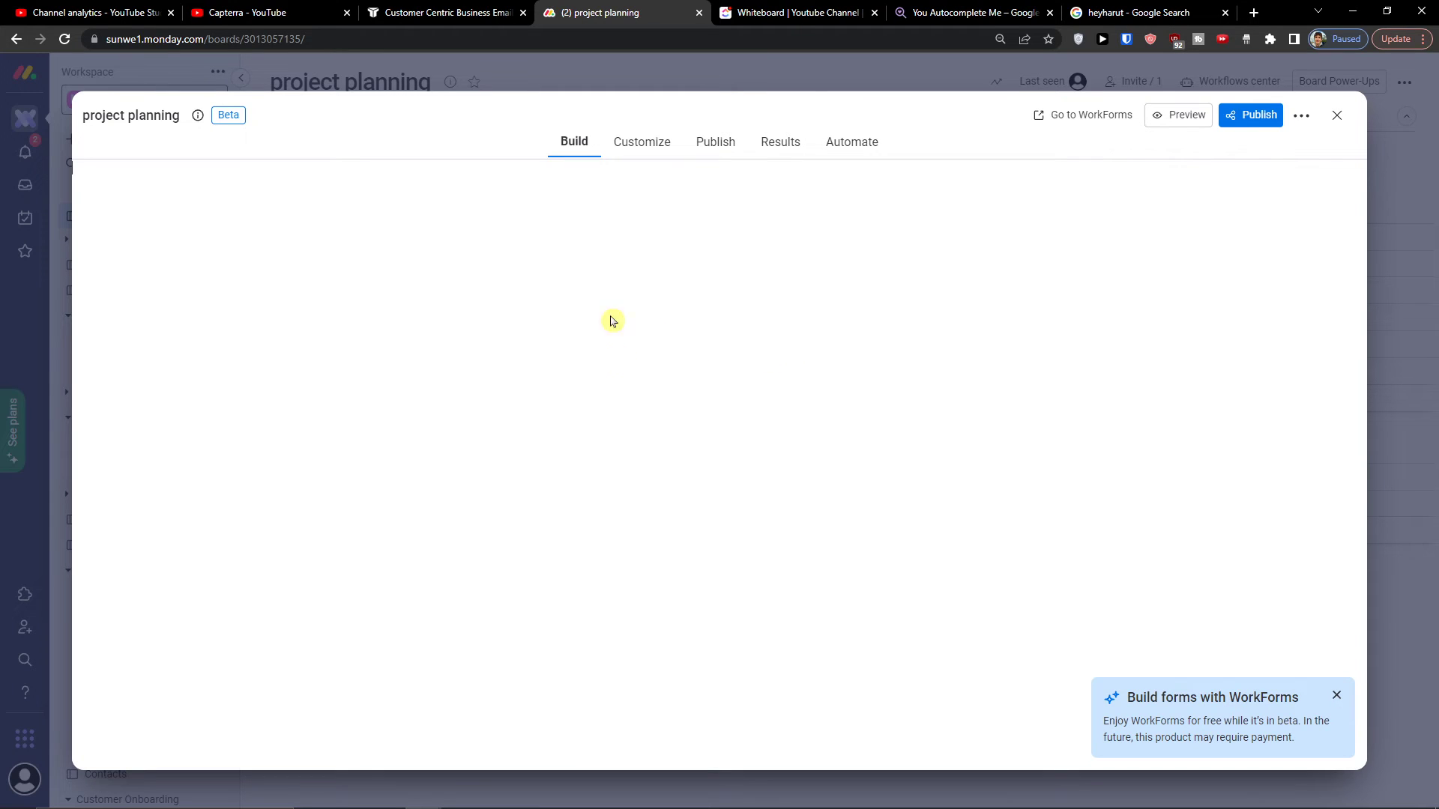
click(1336, 117)
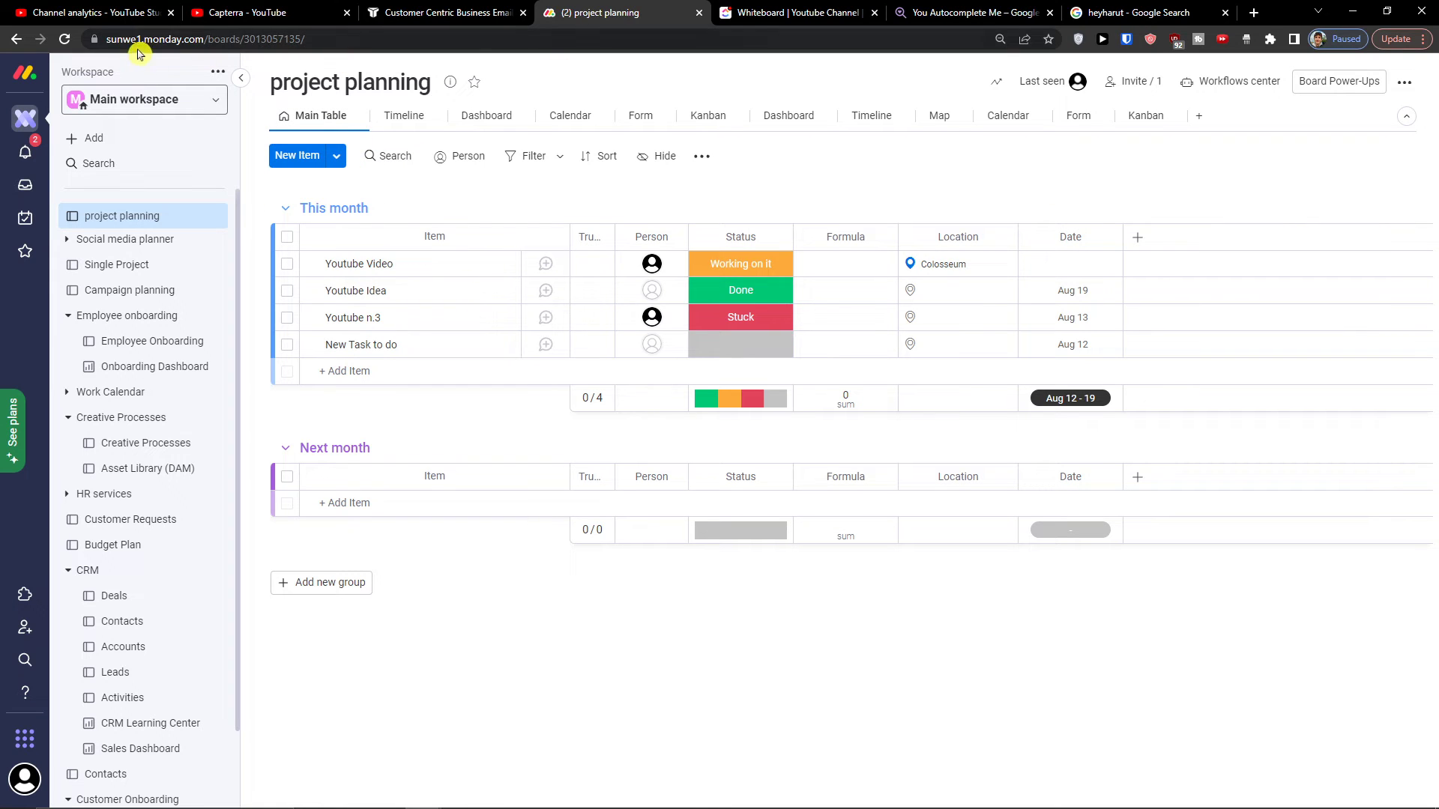
click(65, 39)
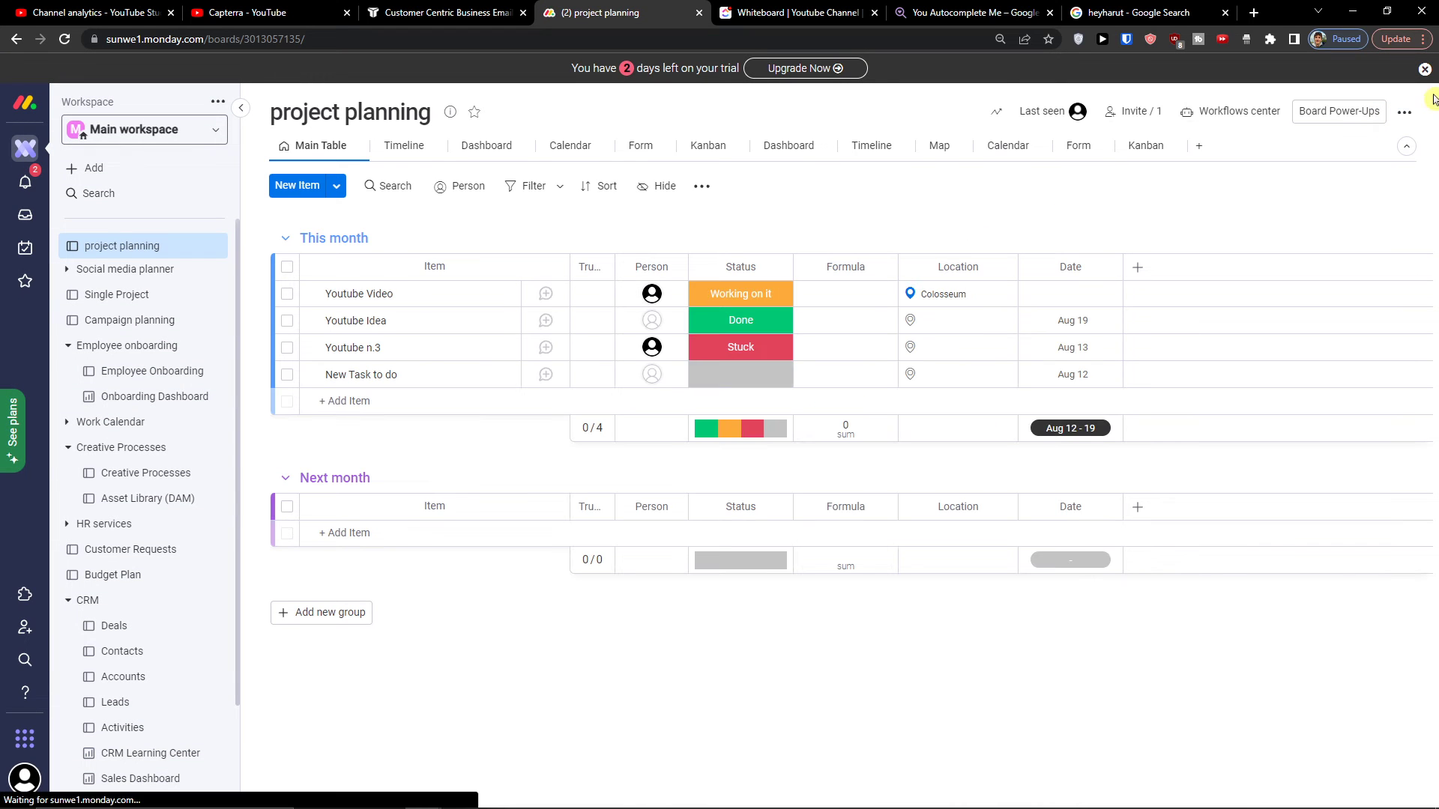
click(1424, 69)
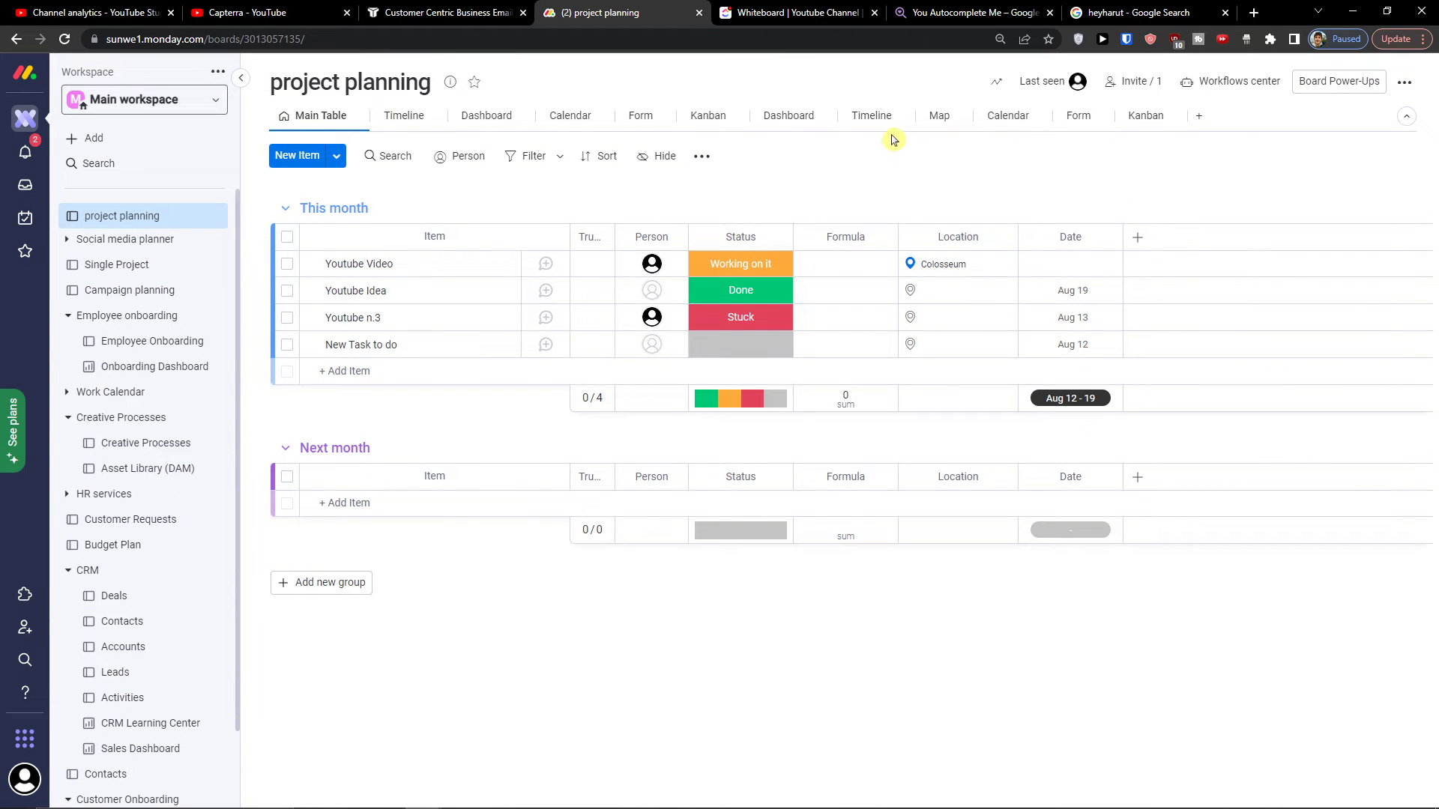
click(1076, 118)
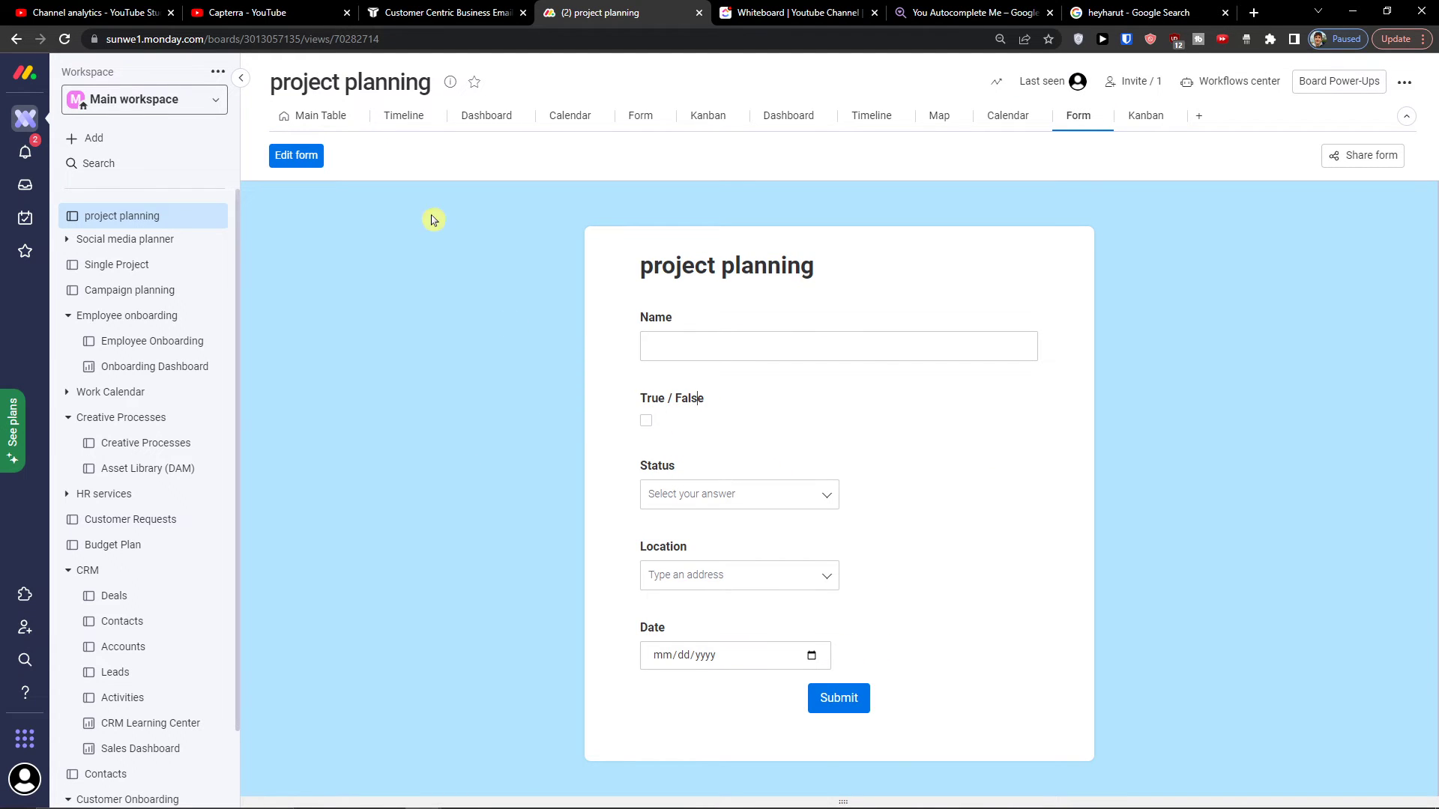
Add a Files column after the Date column in the board's main table
click(324, 115)
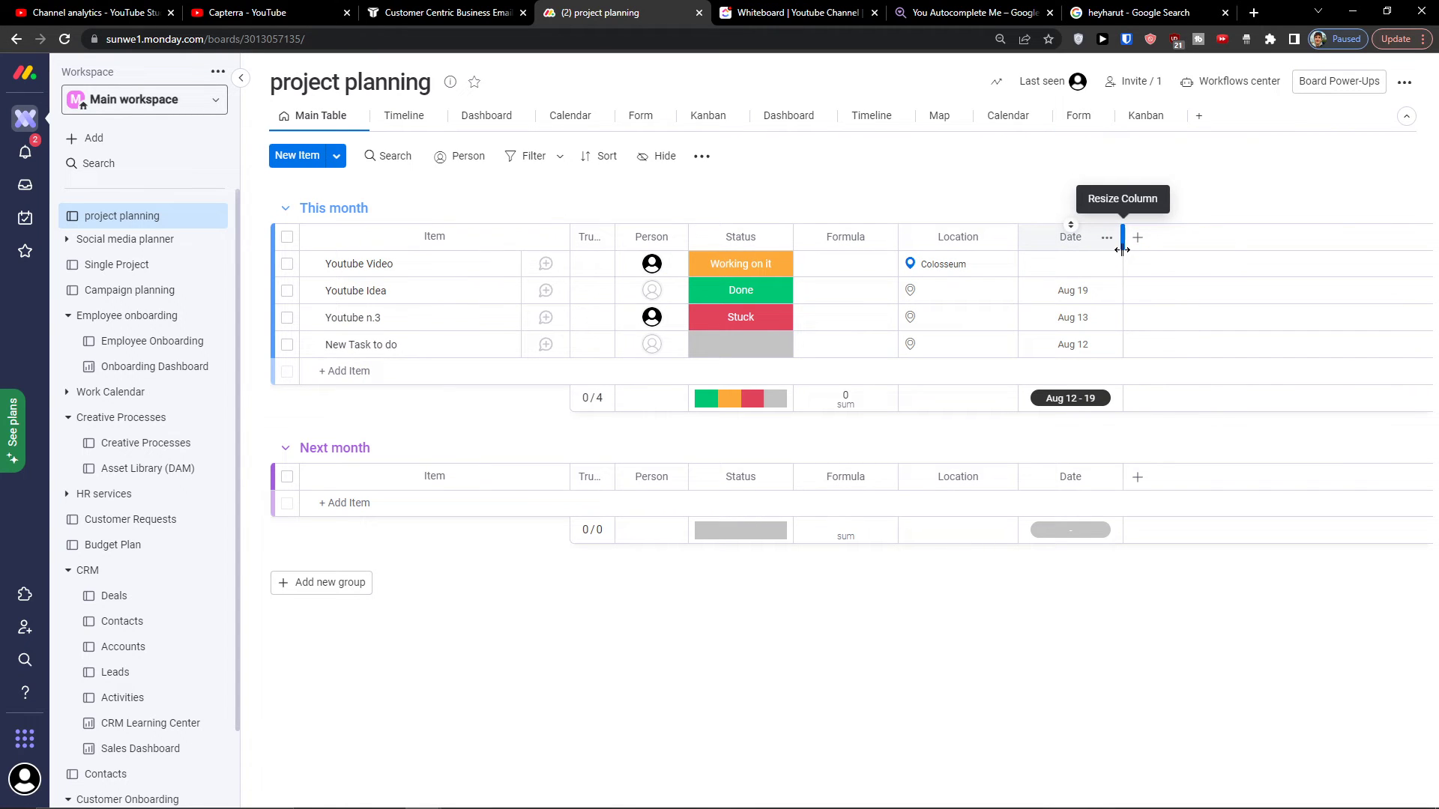
click(1137, 238)
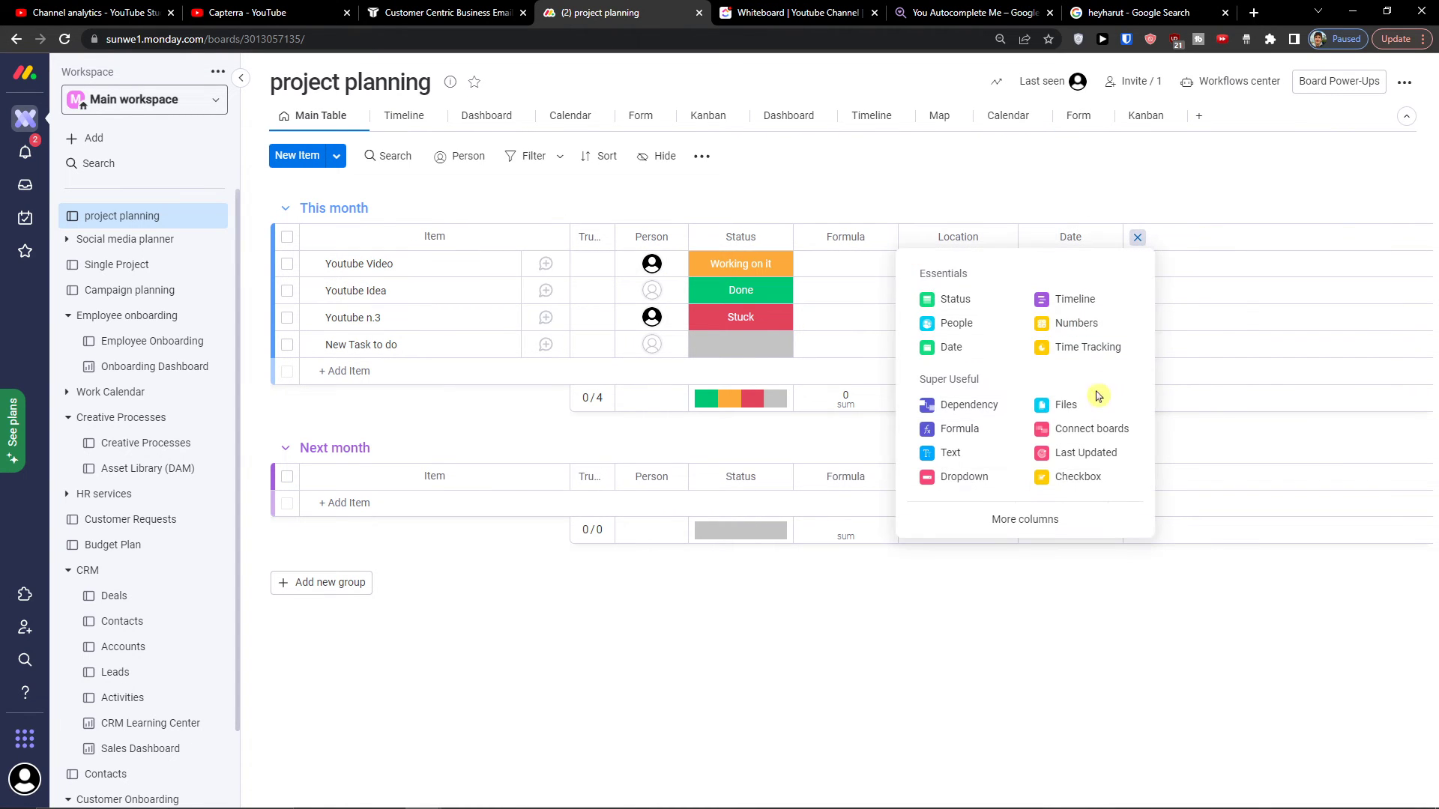
click(1042, 406)
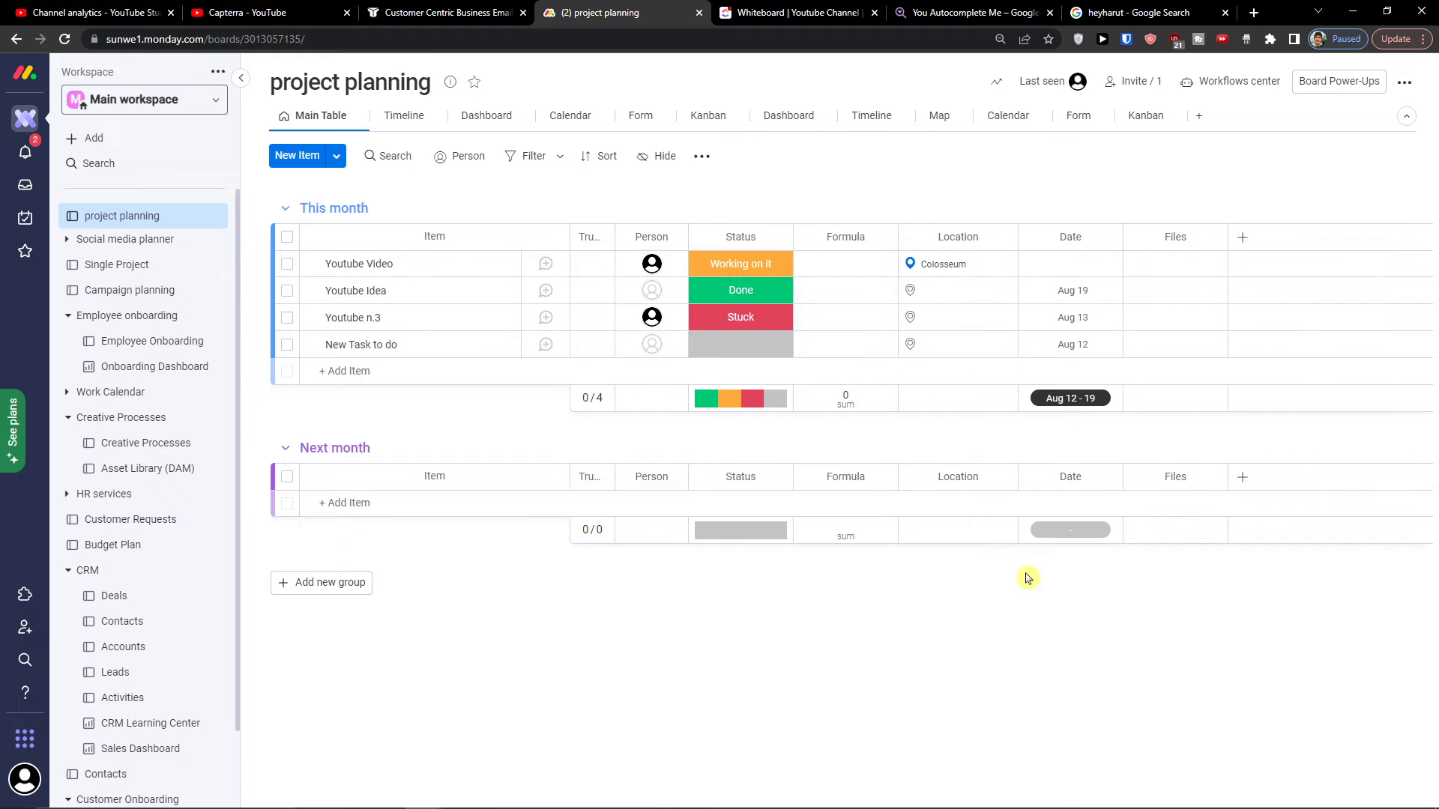
Check the Form view and its editor for a question based on the new Files column
click(1079, 116)
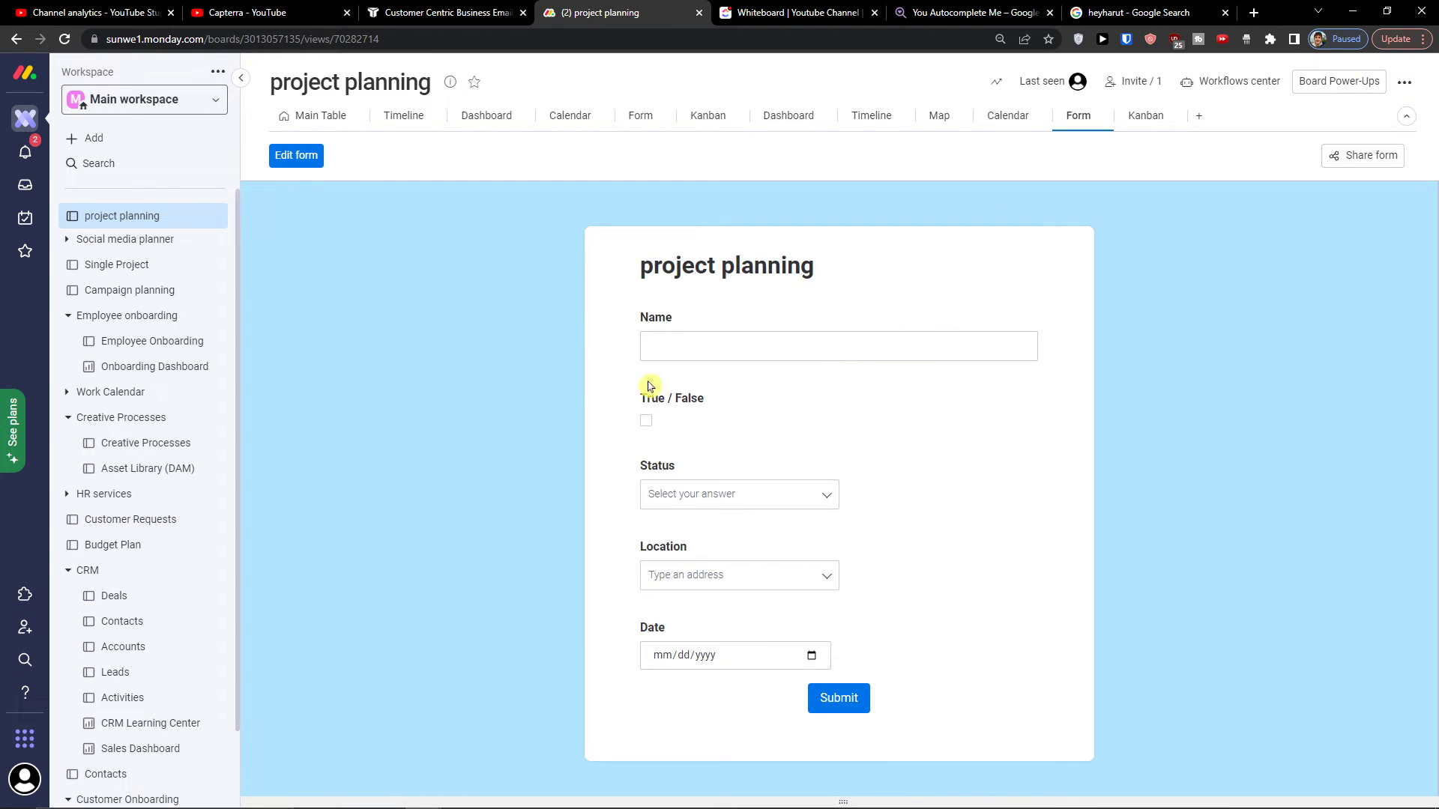
click(308, 156)
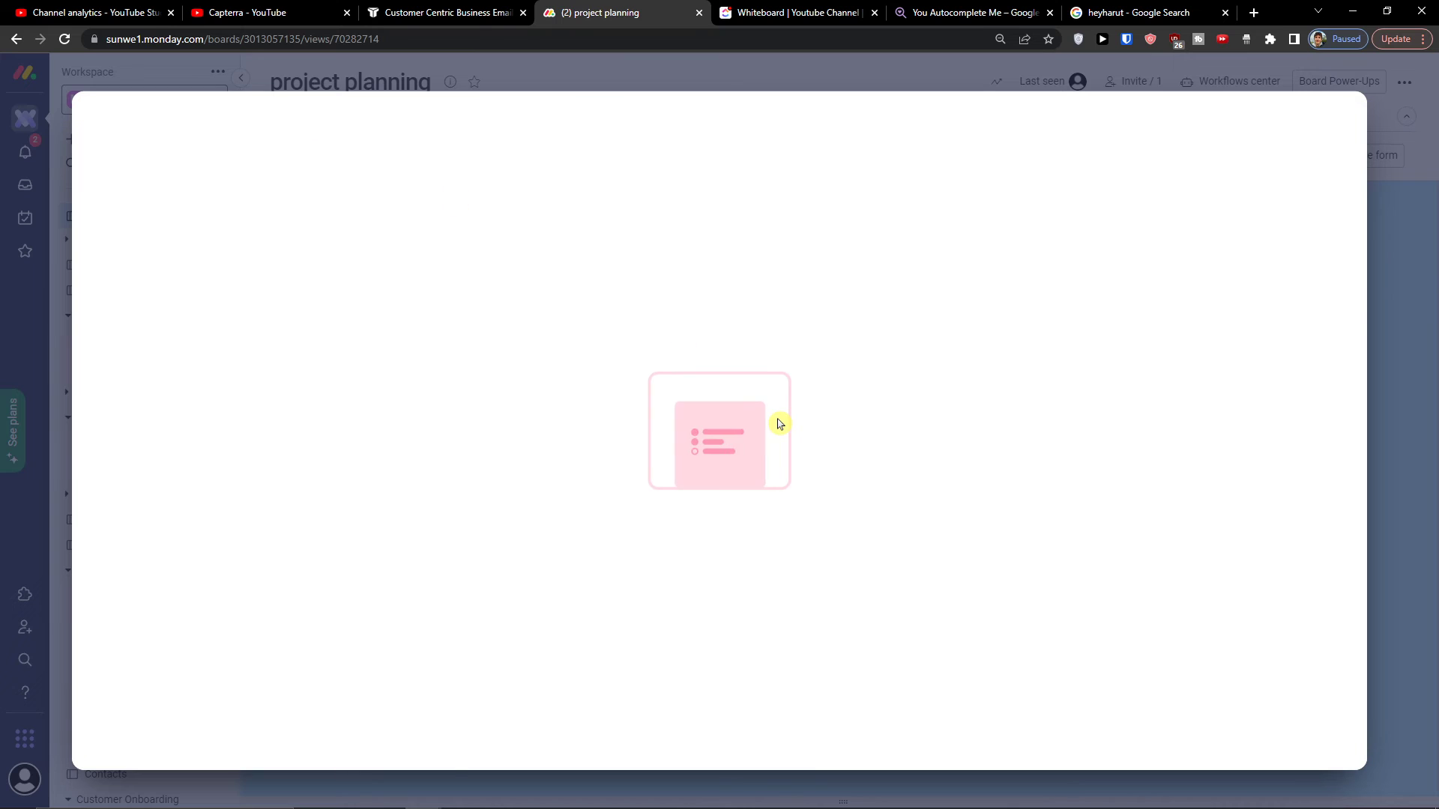
scroll(772, 434, down, 2)
scroll(753, 466, down, 5)
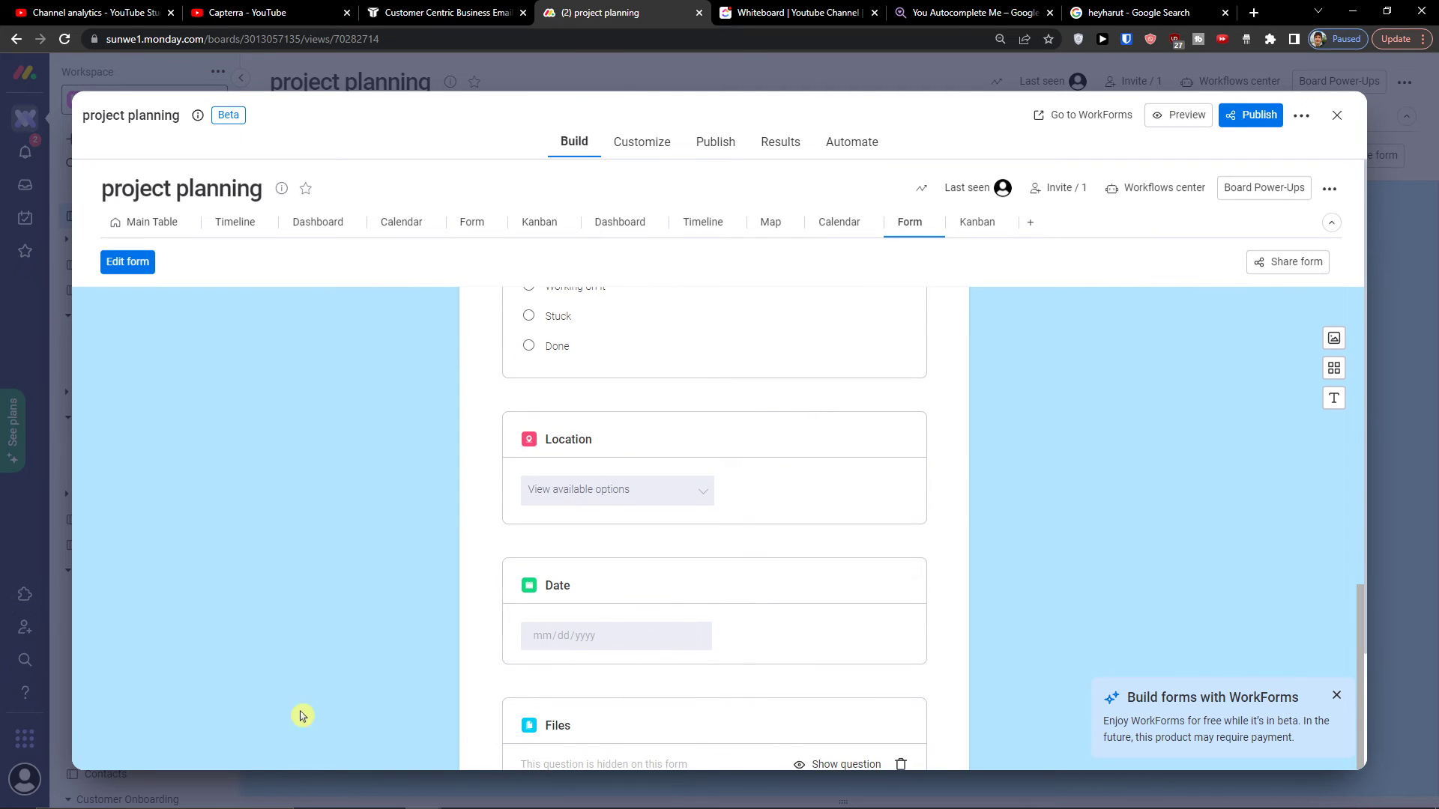
scroll(699, 626, up, 7)
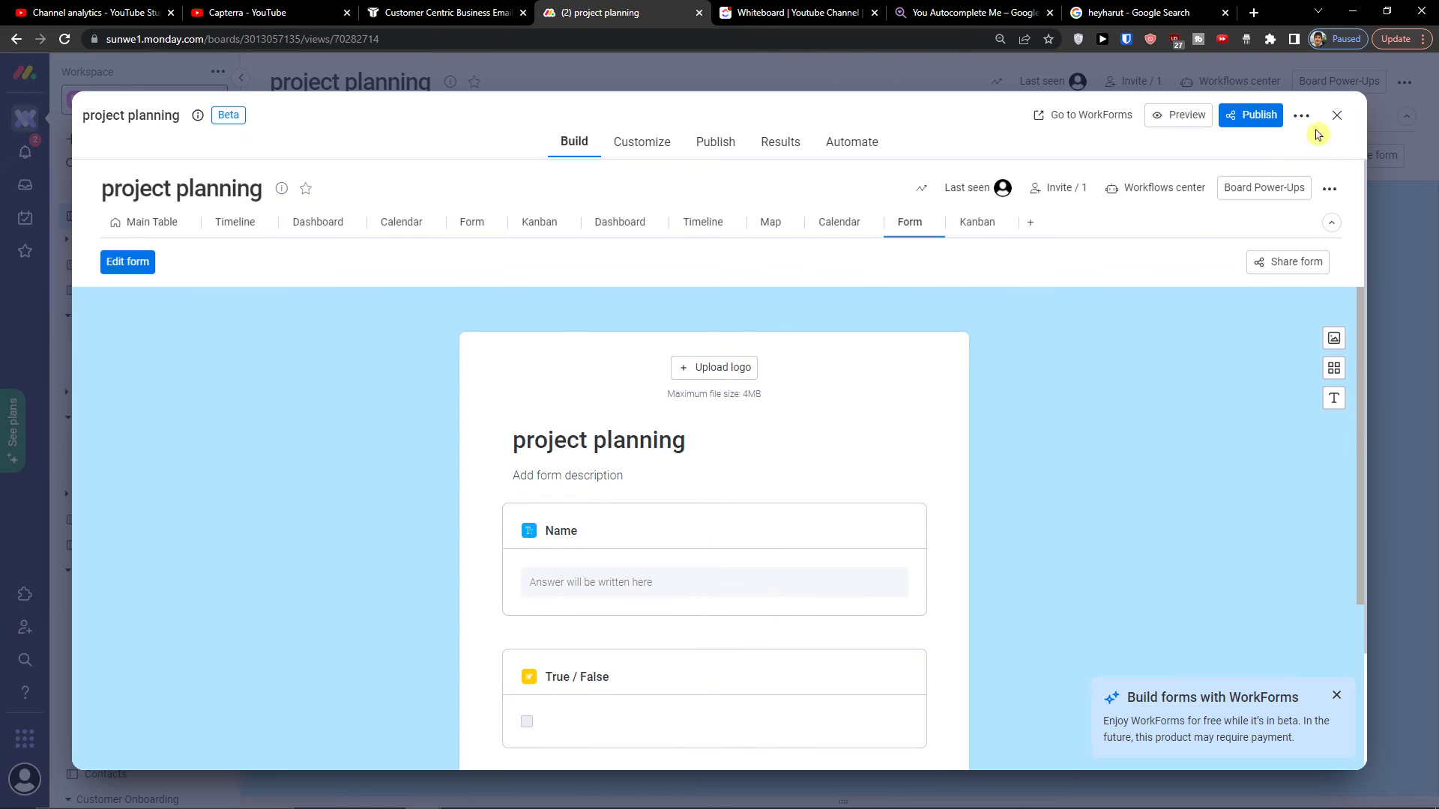
click(1337, 114)
Open the newest Kanban view and check which columns can be used as its Kanban Column
click(1137, 125)
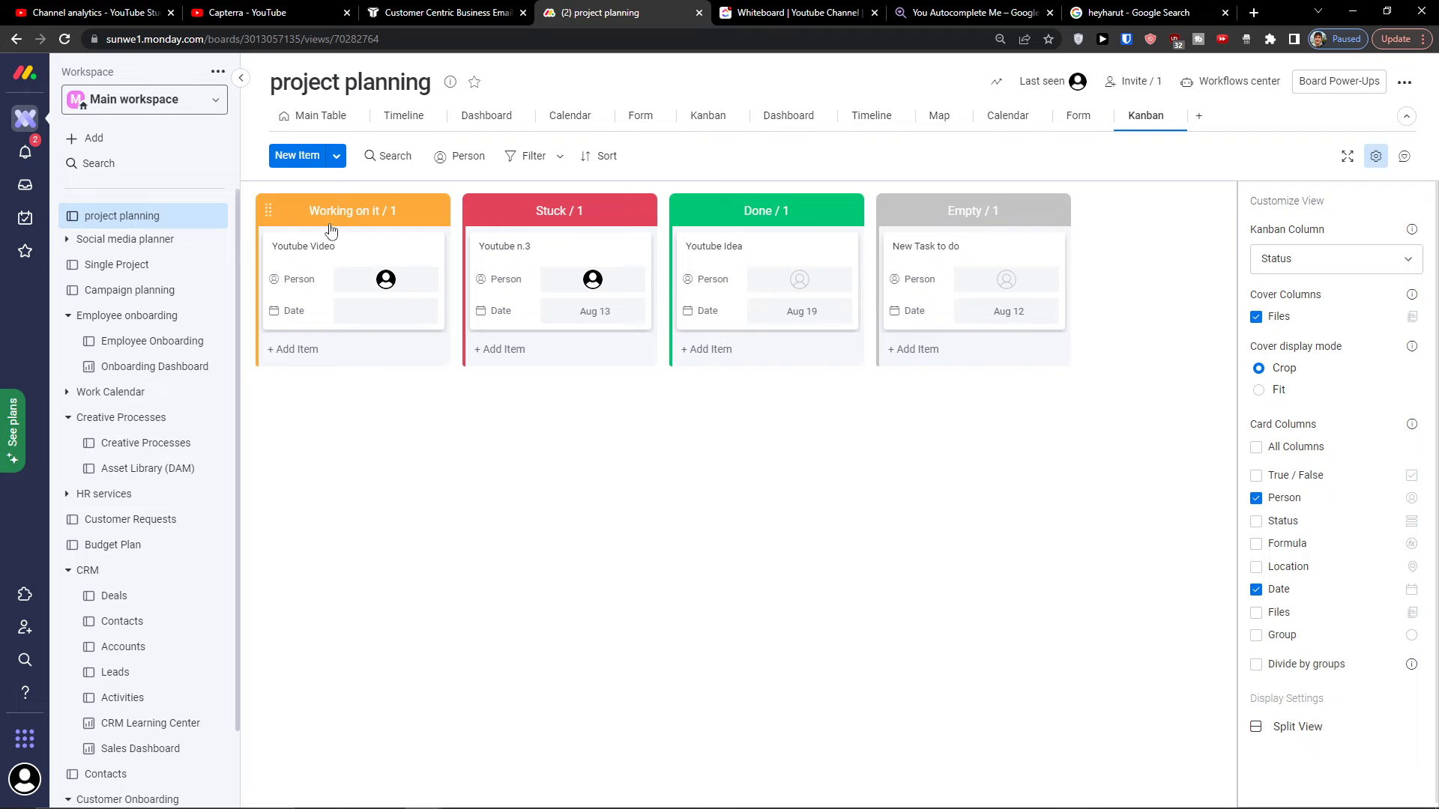
click(1311, 269)
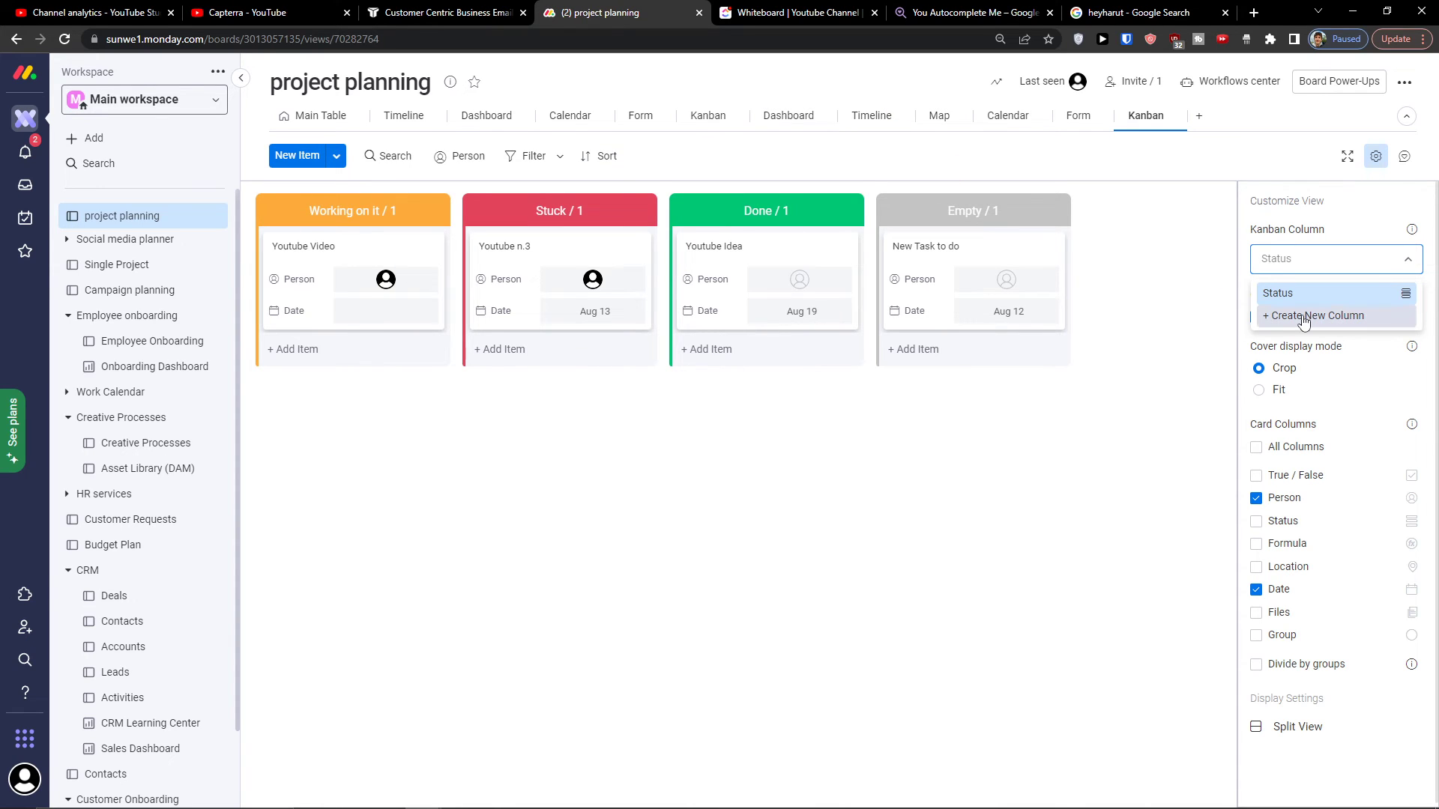
click(1223, 333)
click(1316, 262)
click(1314, 262)
mouse_move(530, 245)
mouse_down()
mouse_move(794, 323)
mouse_move(517, 249)
mouse_move(421, 241)
mouse_move(674, 248)
mouse_move(539, 271)
mouse_up()
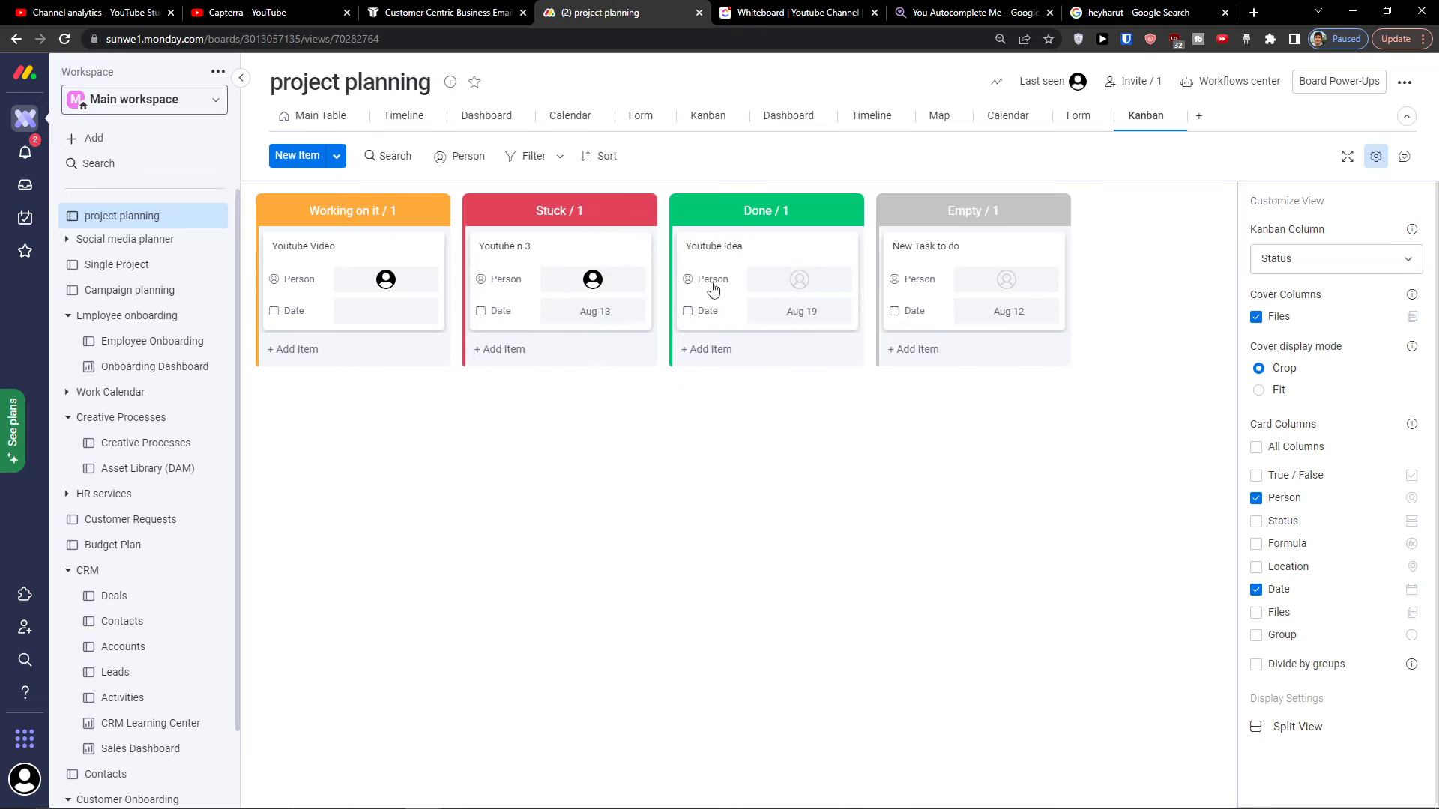
Hide the Person and Date columns from the cards of the Kanban view
click(1262, 502)
click(1262, 502)
click(1256, 589)
click(1255, 498)
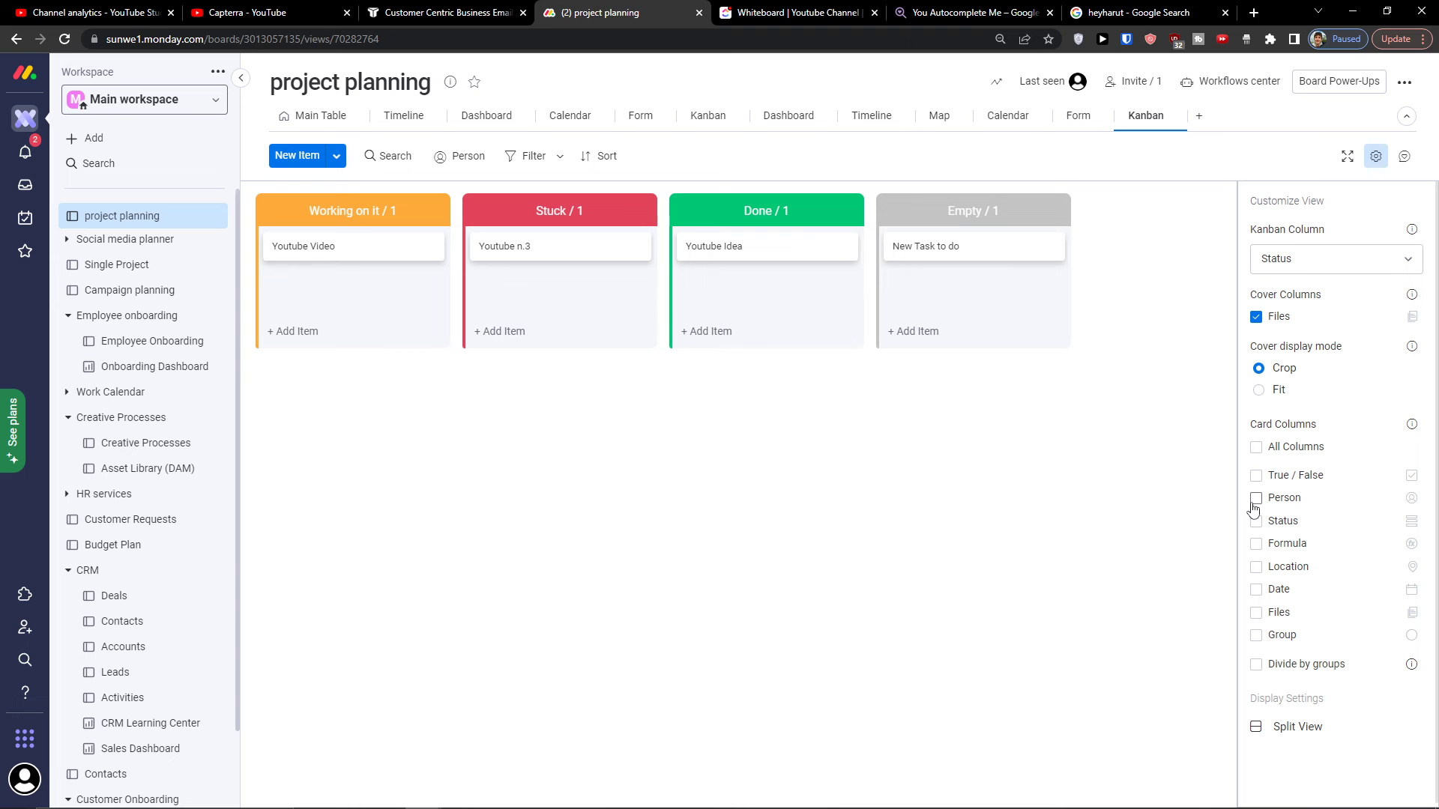
Examine the Views Center for the available board views, from the Essentials through Installed Apps to Apps by monday
click(1199, 115)
click(1209, 400)
scroll(1005, 407, down, 5)
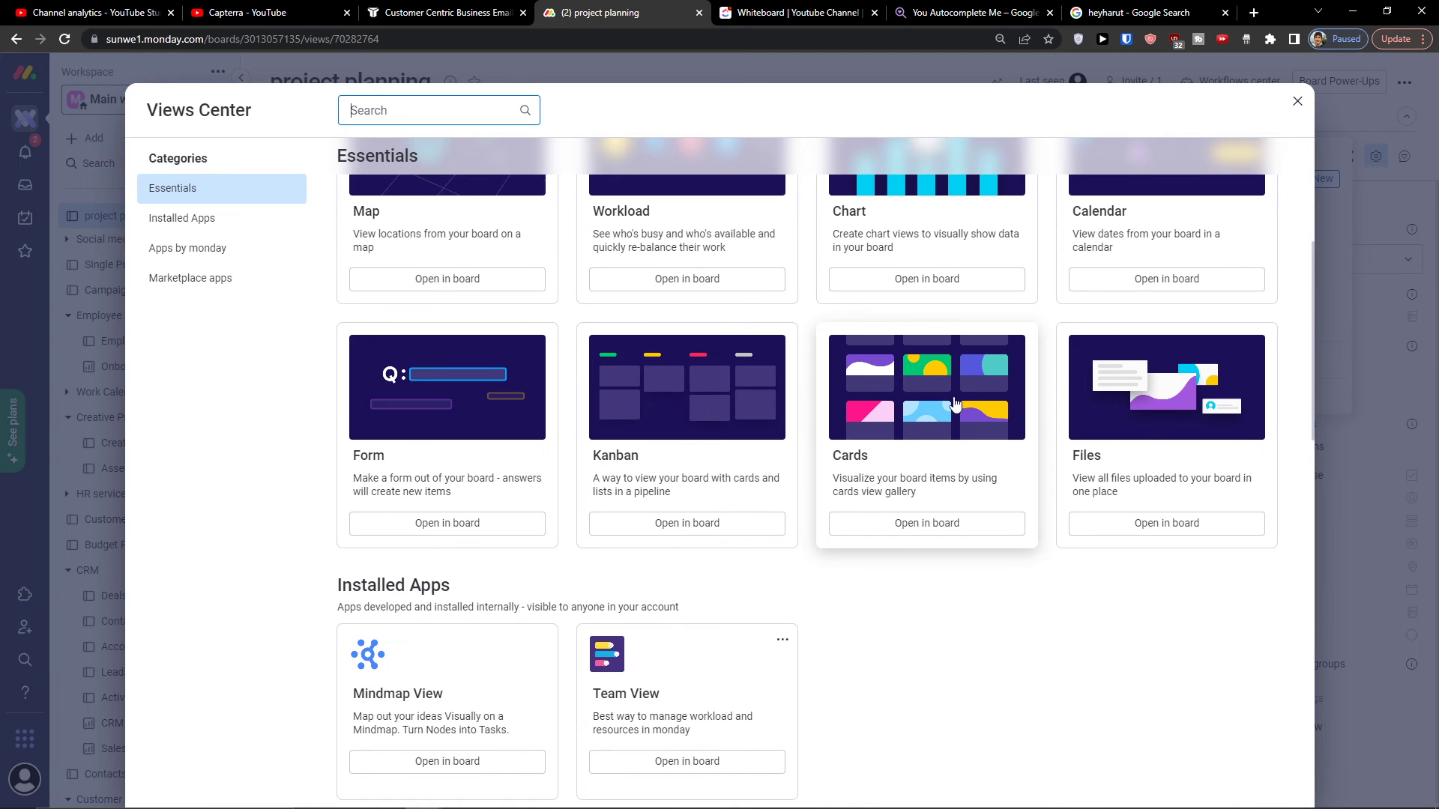
scroll(466, 410, down, 2)
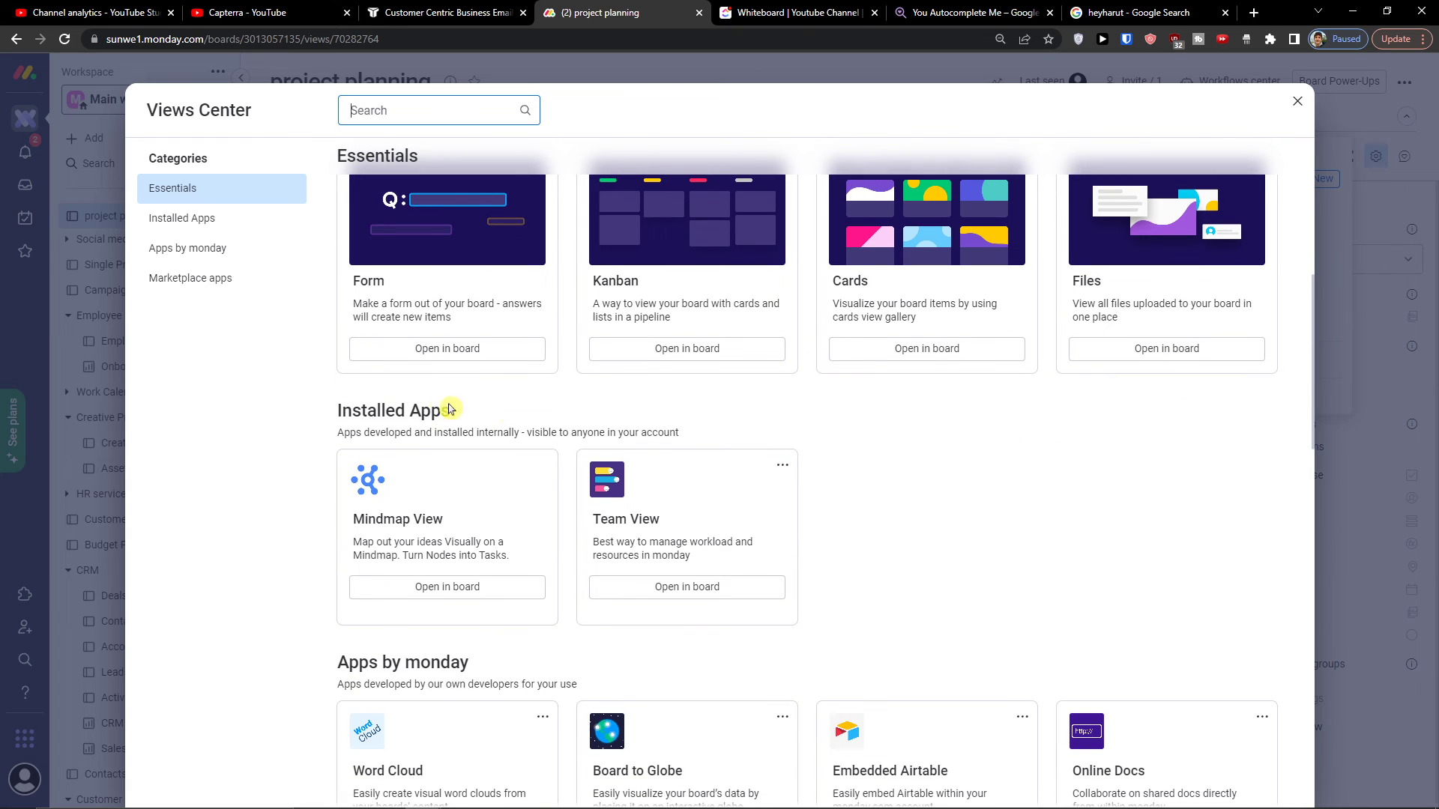
scroll(869, 532, down, 6)
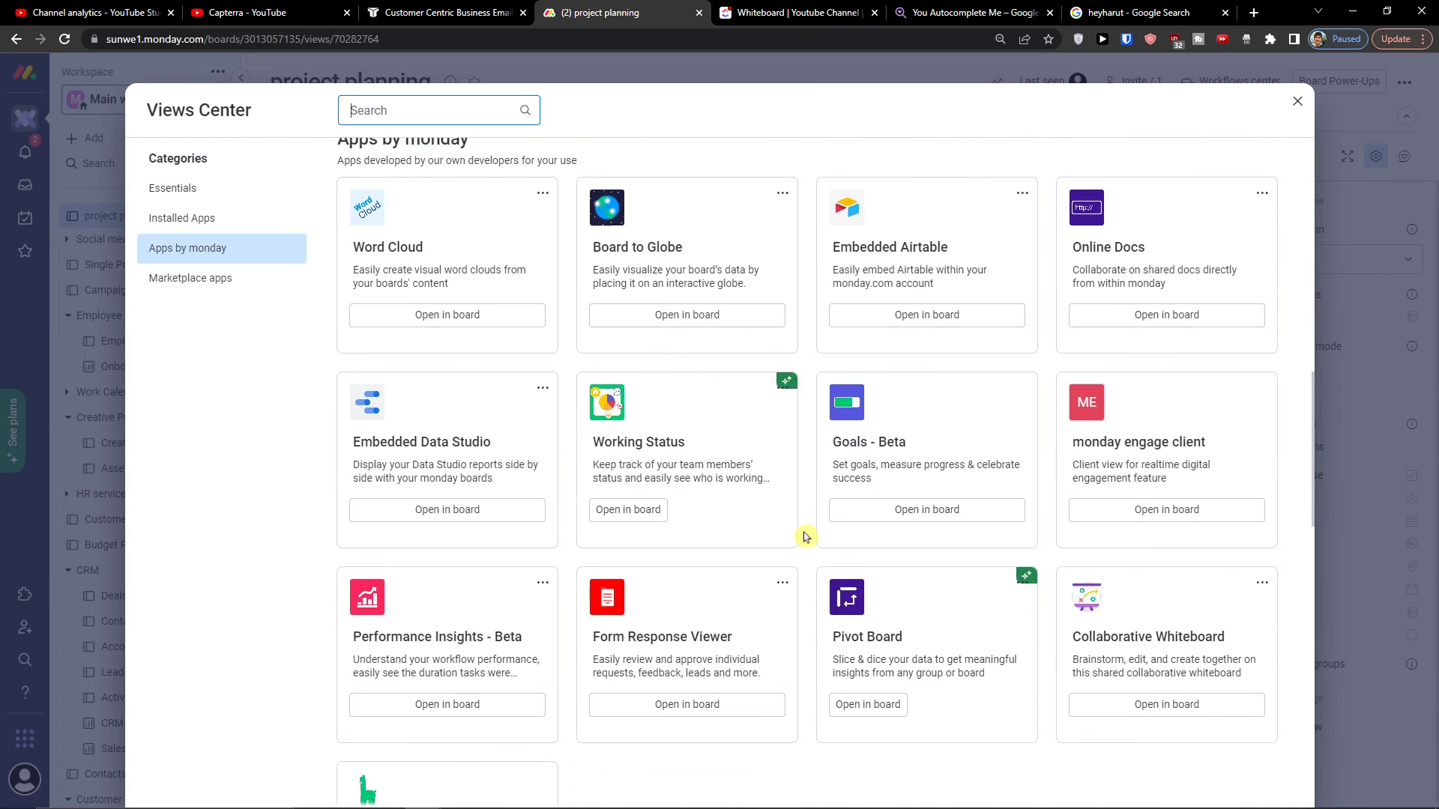
scroll(813, 528, up, 2)
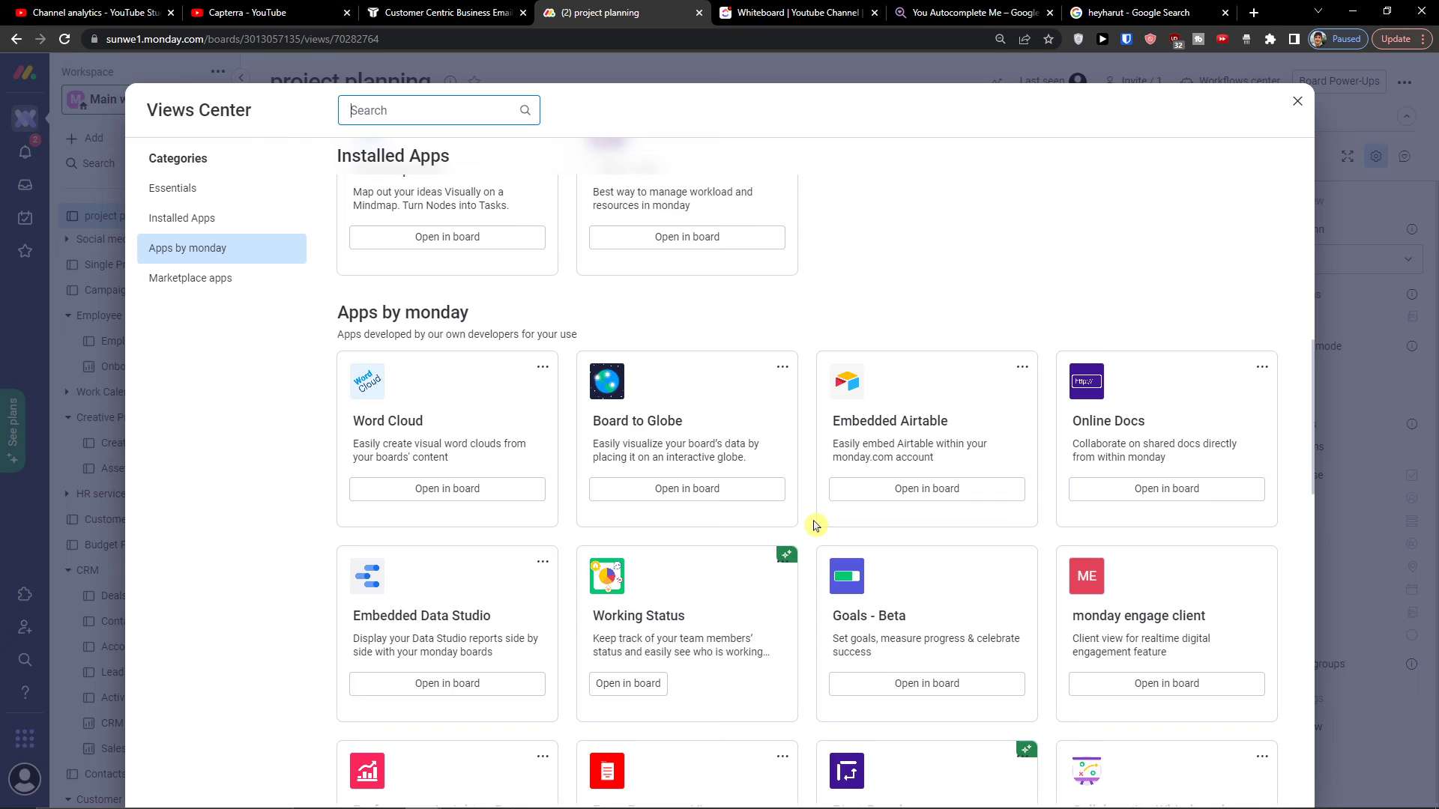
scroll(815, 525, down, 2)
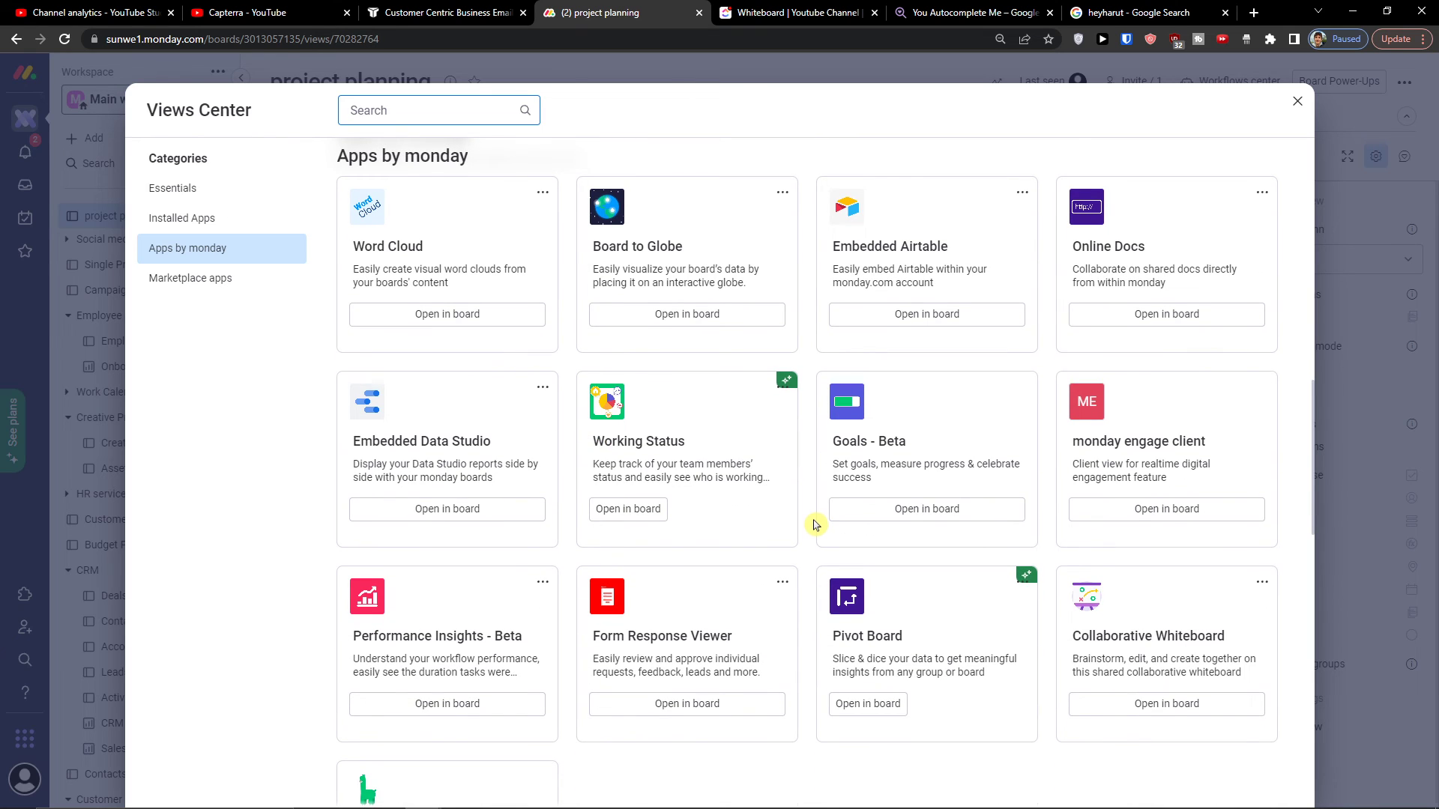
scroll(815, 525, down, 2)
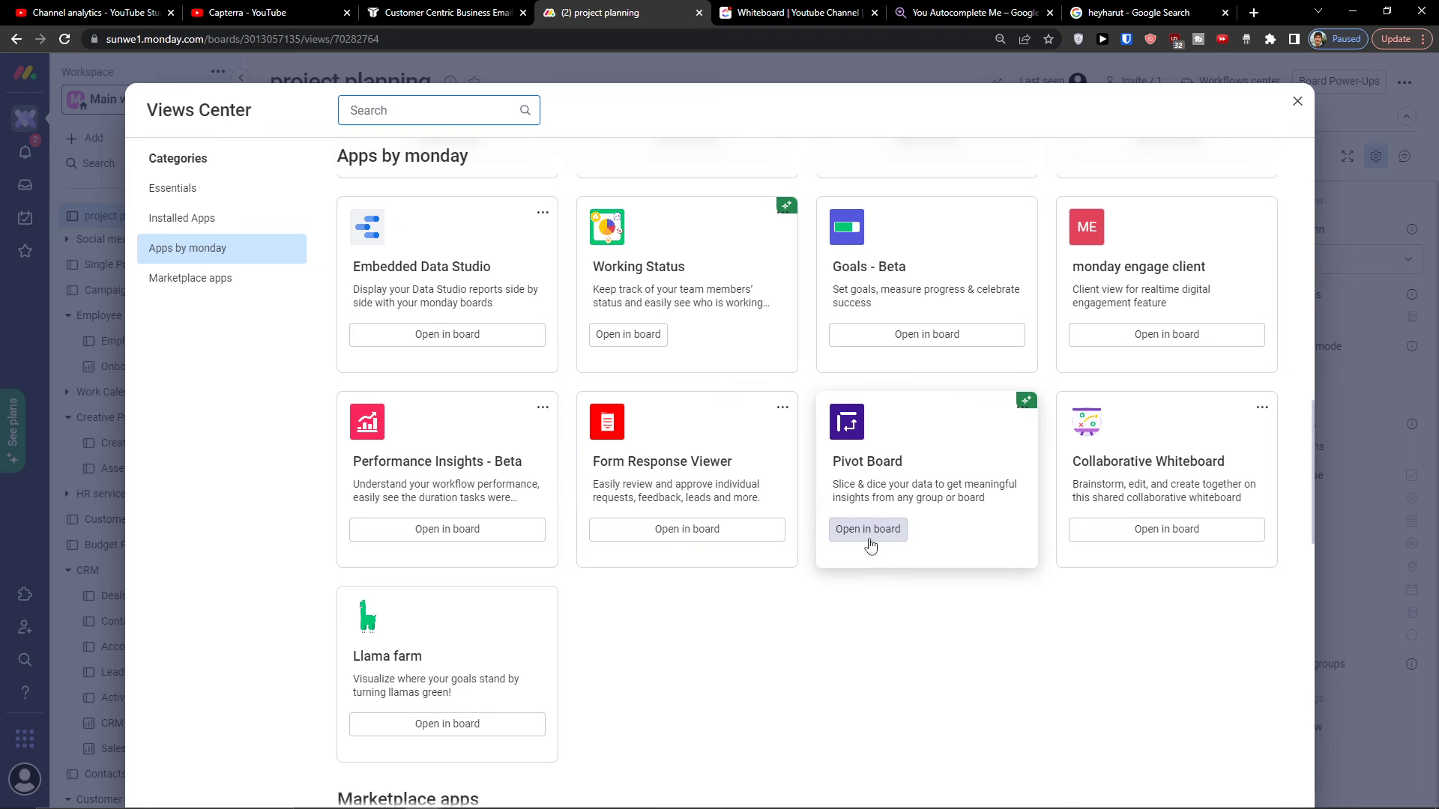
scroll(895, 607, down, 2)
scroll(899, 610, up, 4)
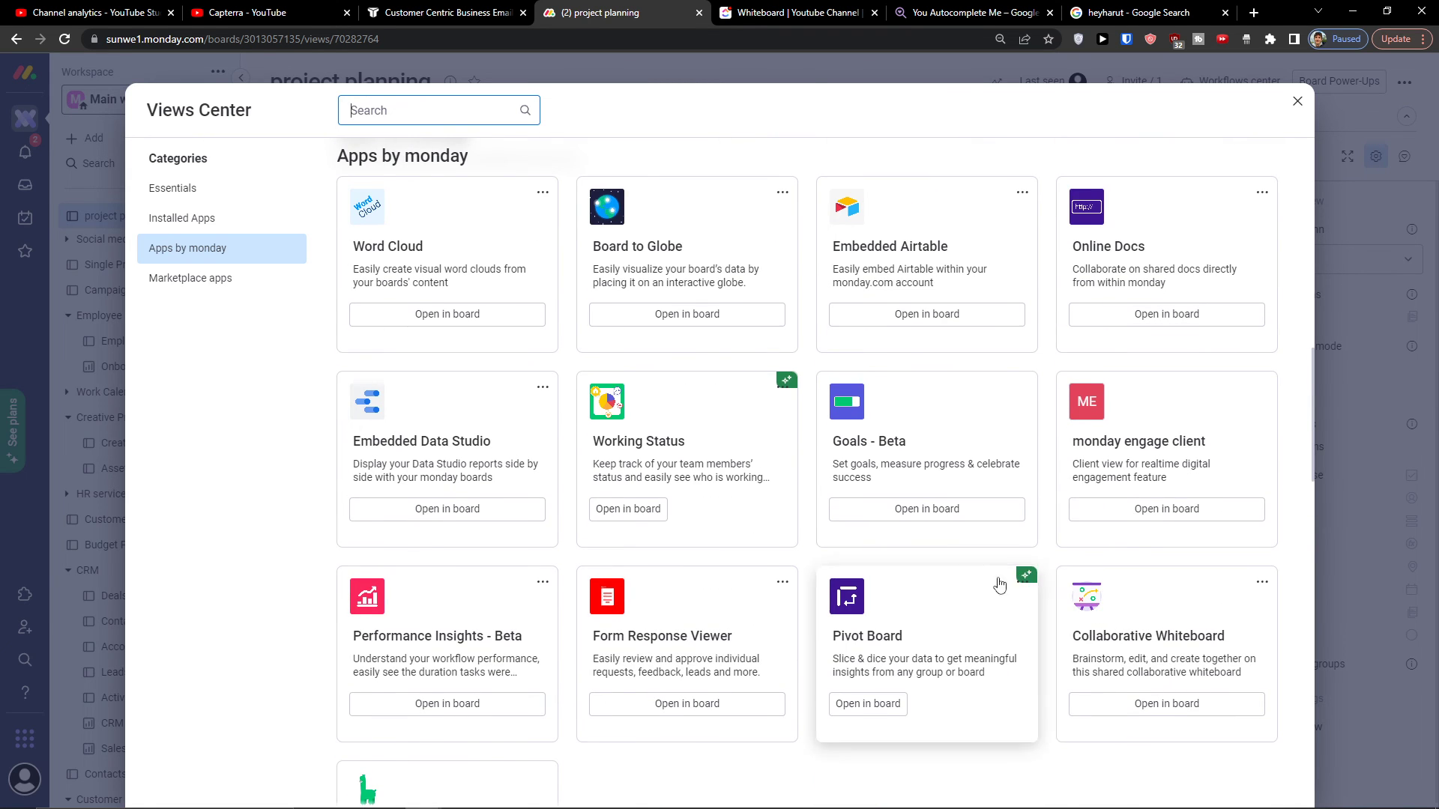
scroll(974, 577, up, 2)
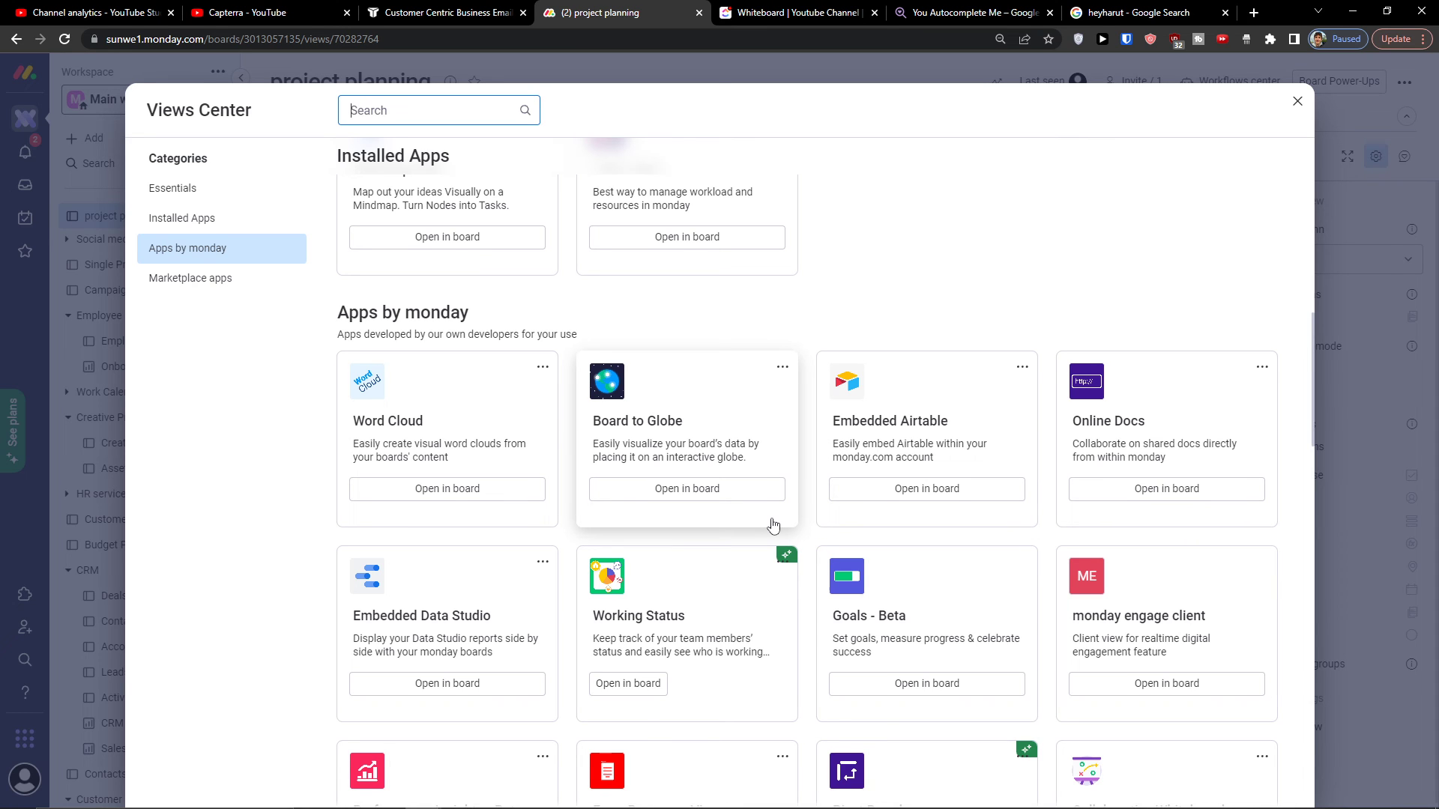
click(1298, 100)
click(1199, 115)
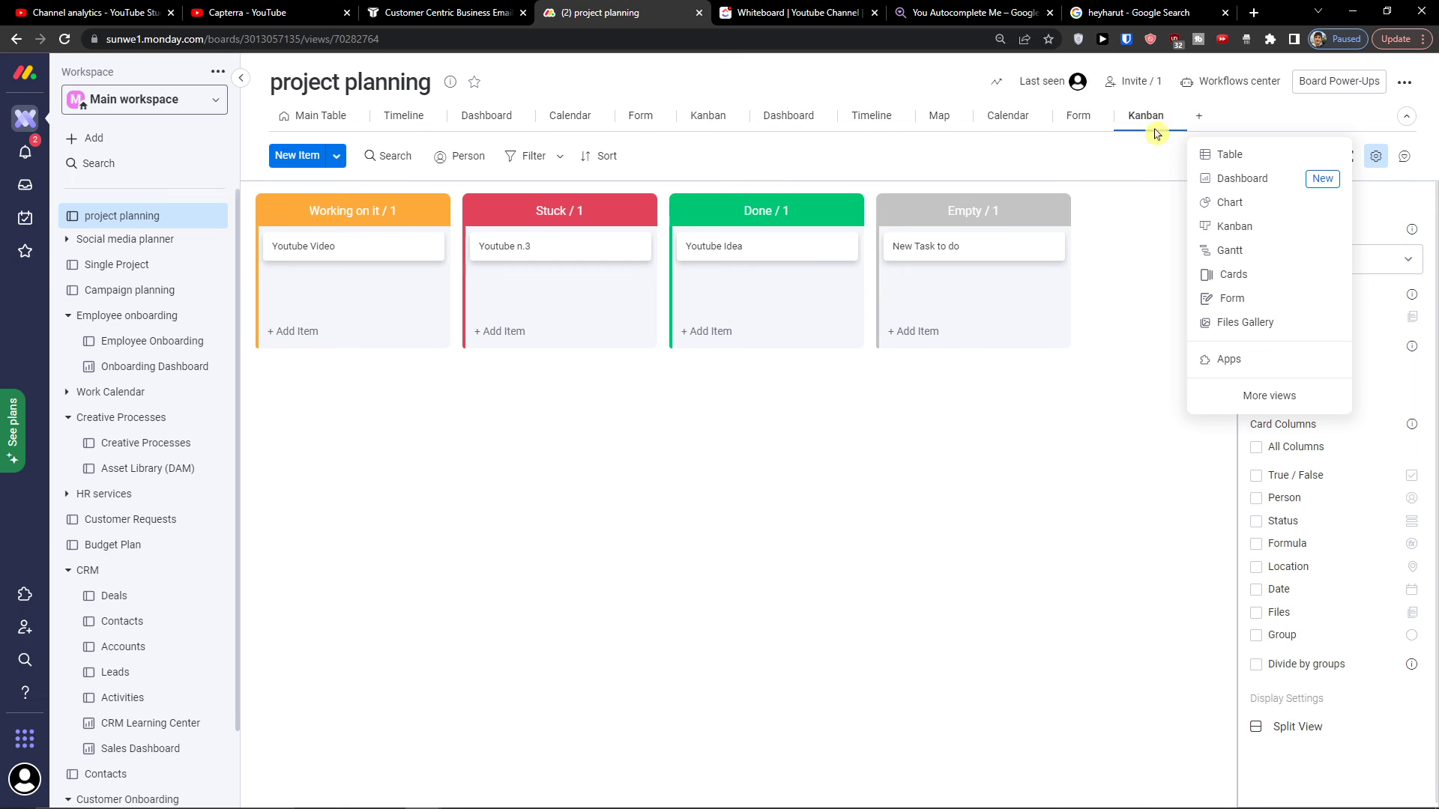
Delete the second Timeline view and the second Dashboard view from the project planning board
click(902, 117)
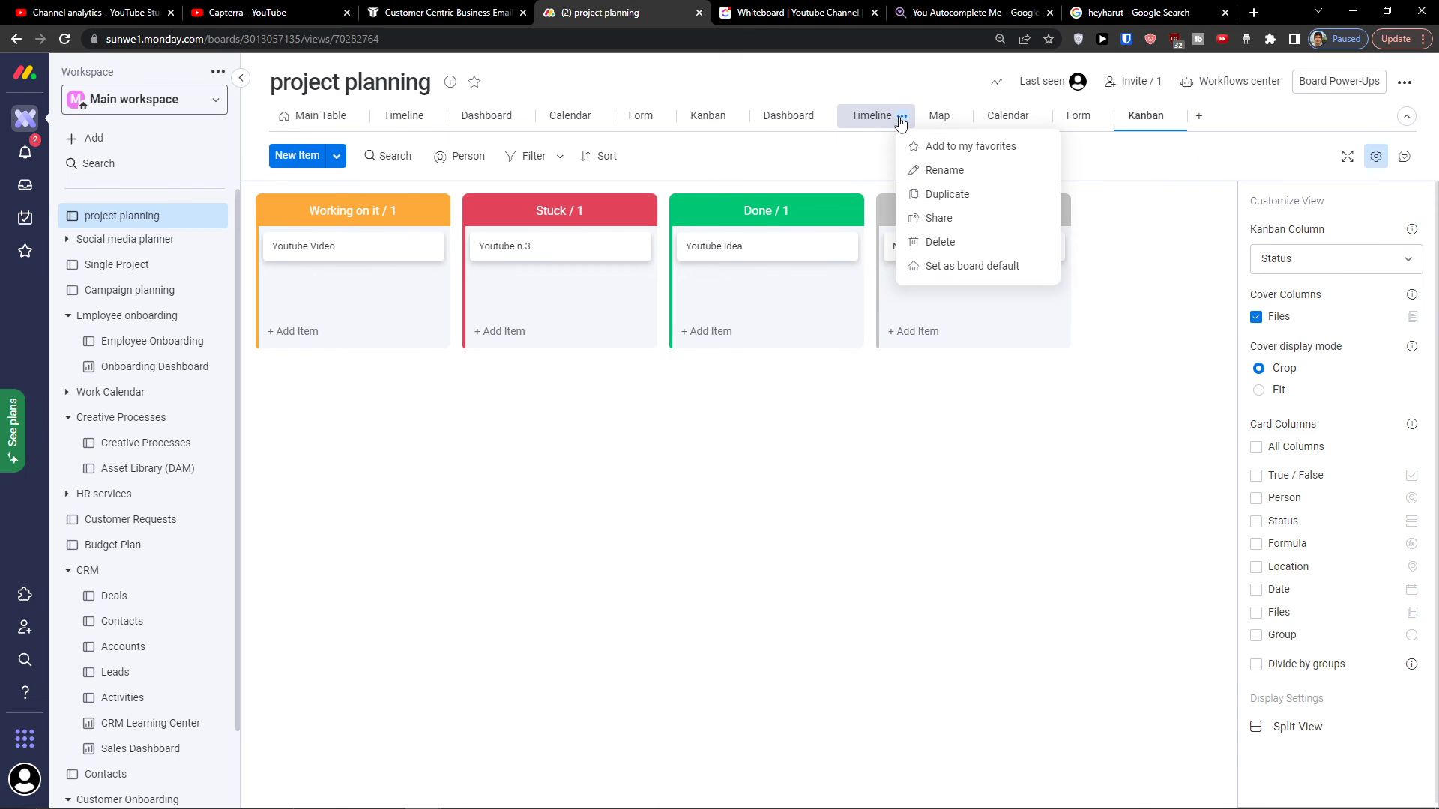
click(921, 245)
click(824, 116)
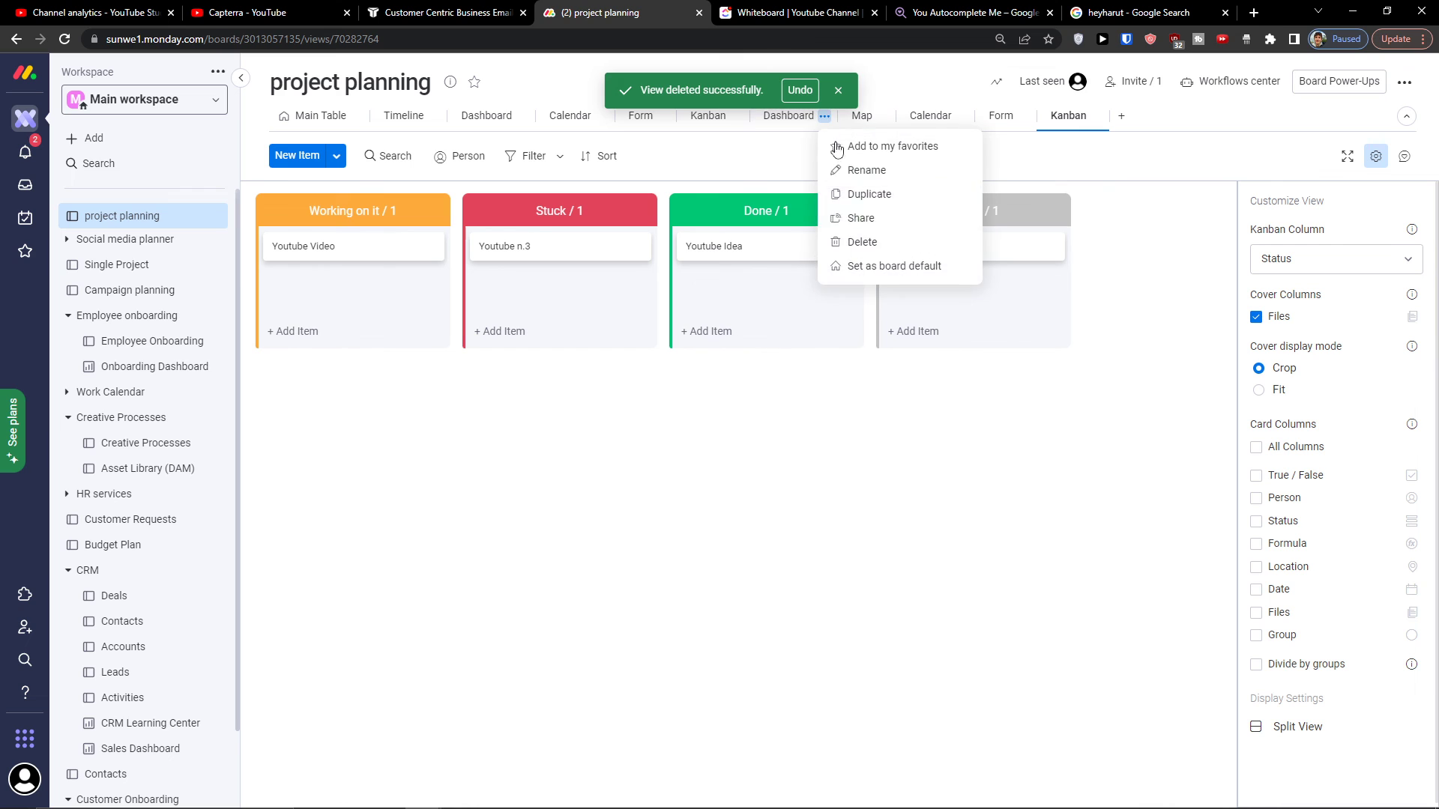
click(848, 243)
Delete the older Kanban view and the first Calendar and Form views from the board
click(737, 116)
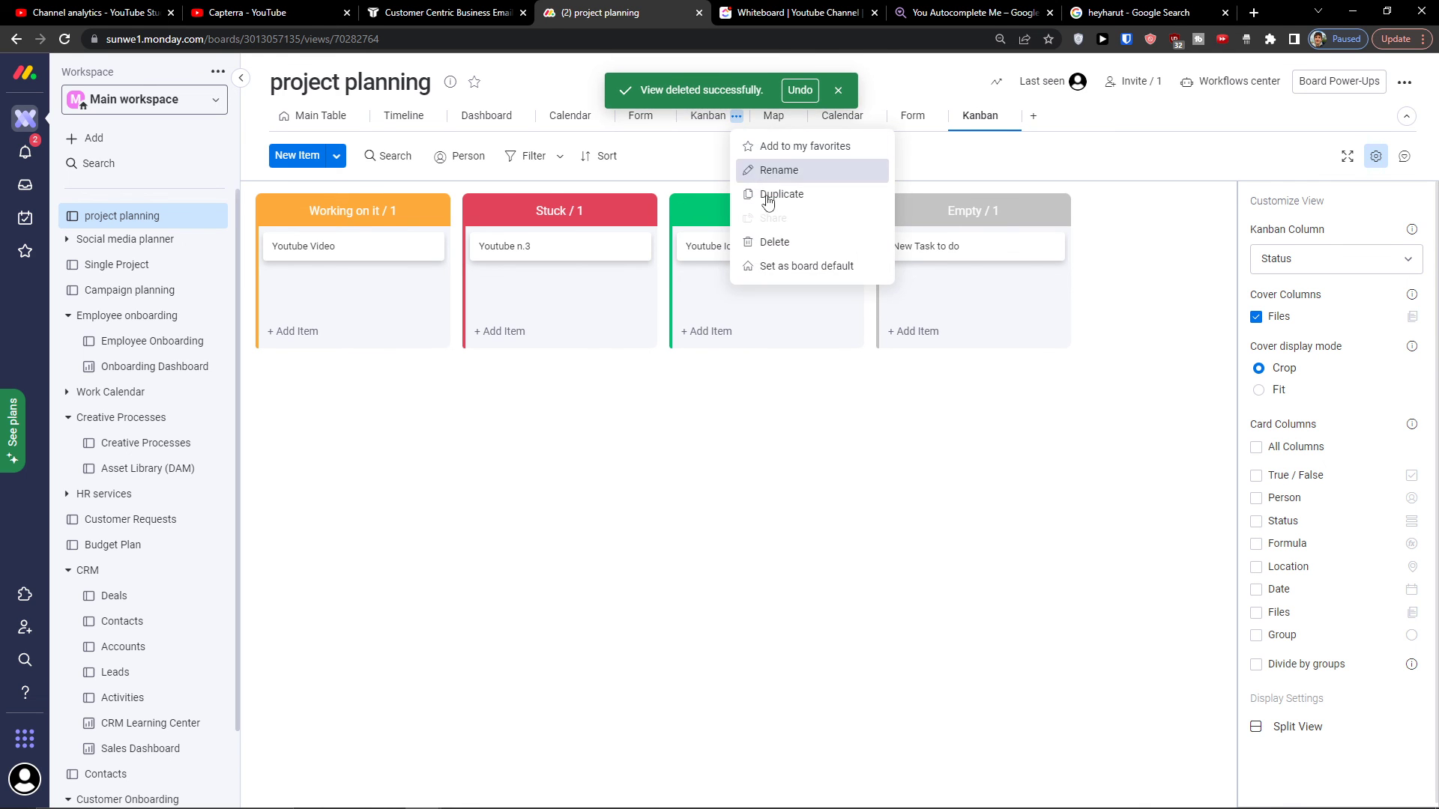
click(775, 242)
click(606, 116)
click(652, 241)
click(592, 117)
click(628, 240)
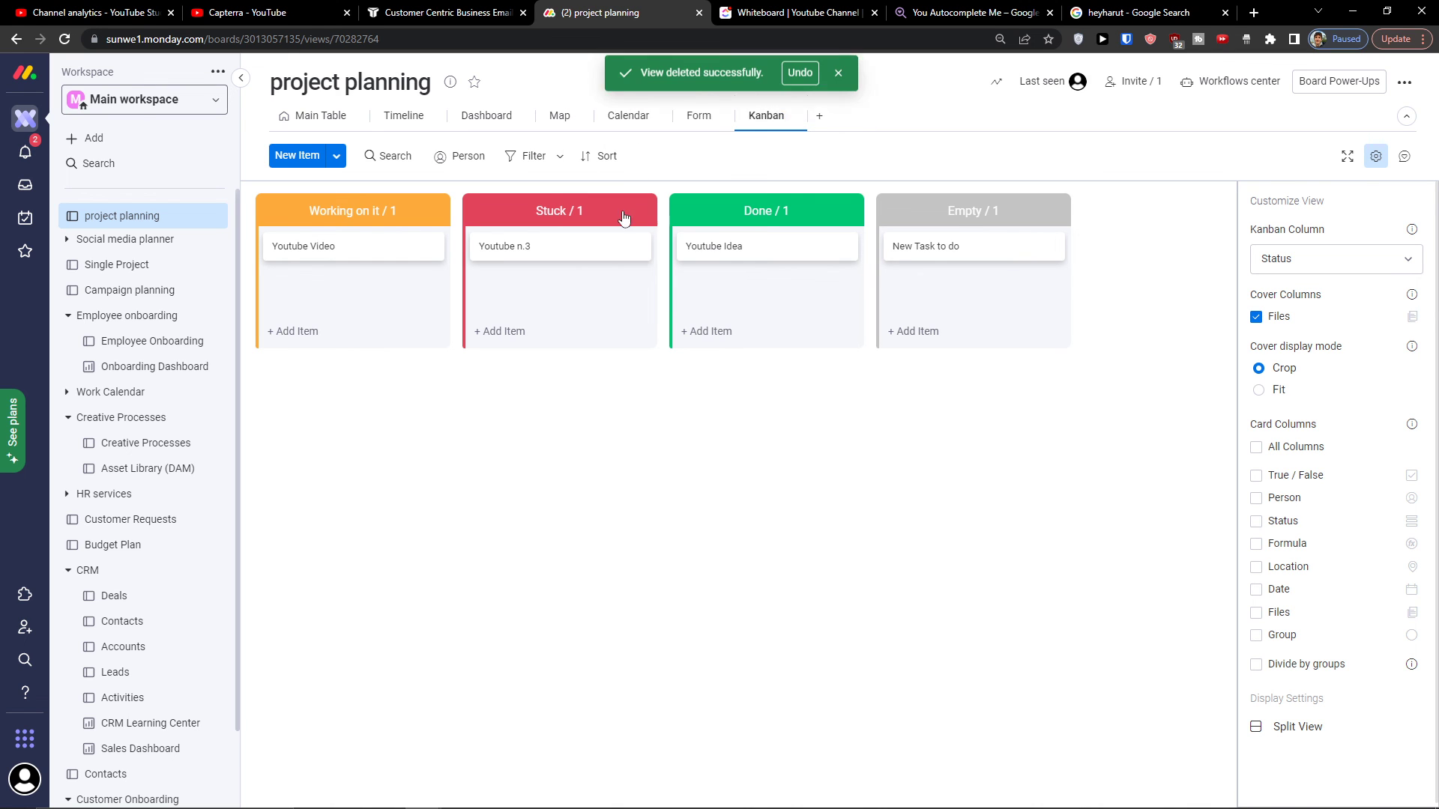
Delete the Map view and the remaining Calendar and Form views, keeping the open Kanban view
click(580, 116)
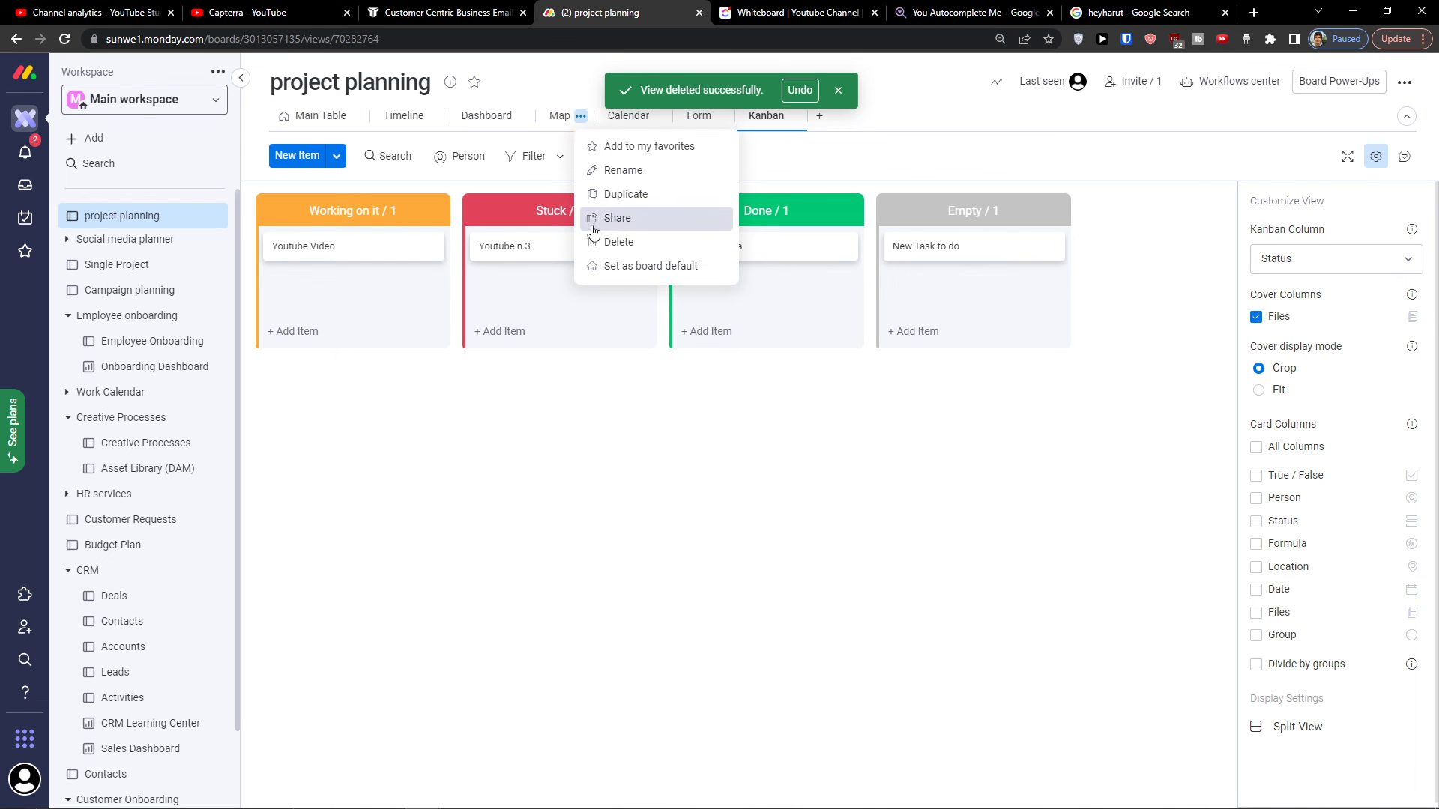
click(607, 241)
click(602, 116)
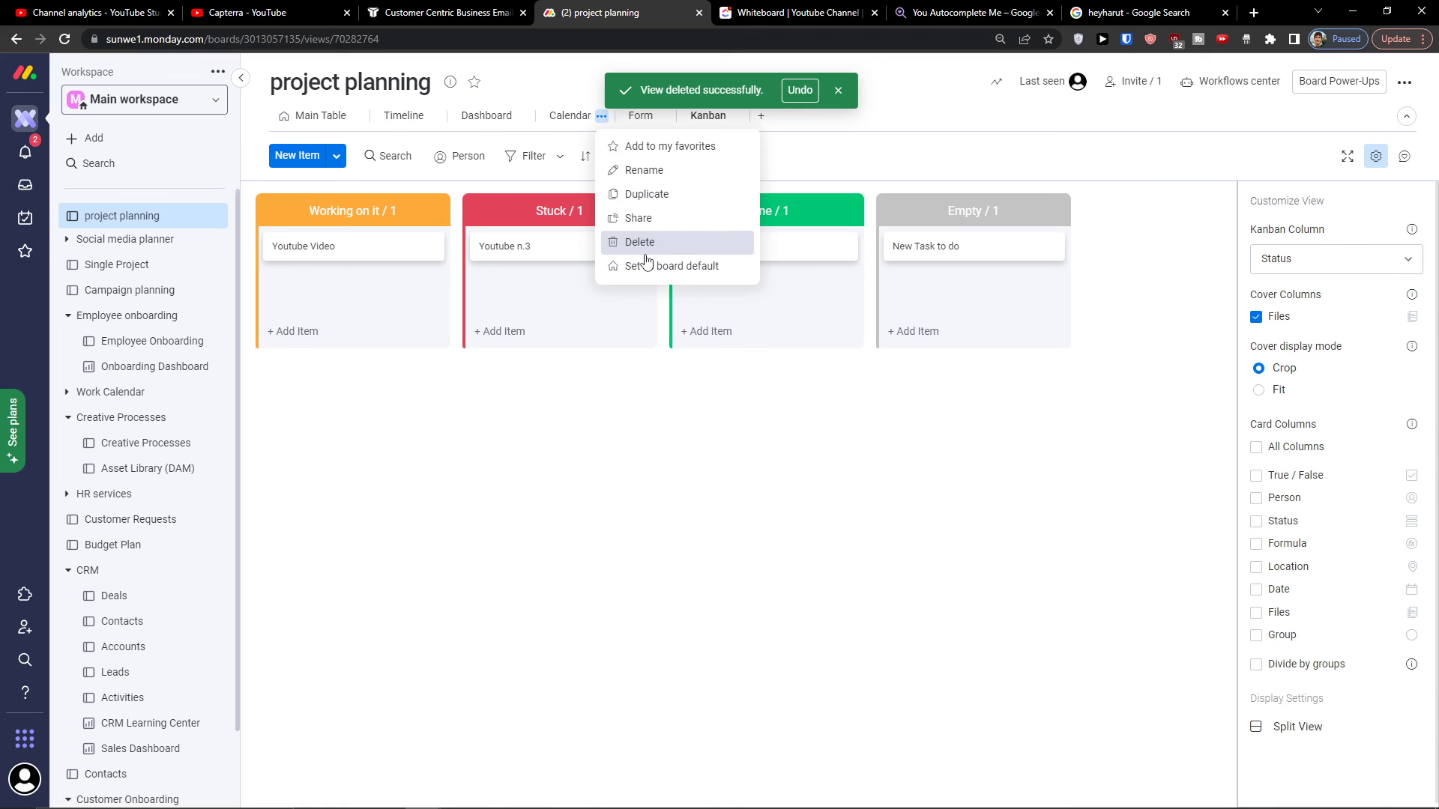
click(635, 241)
click(588, 116)
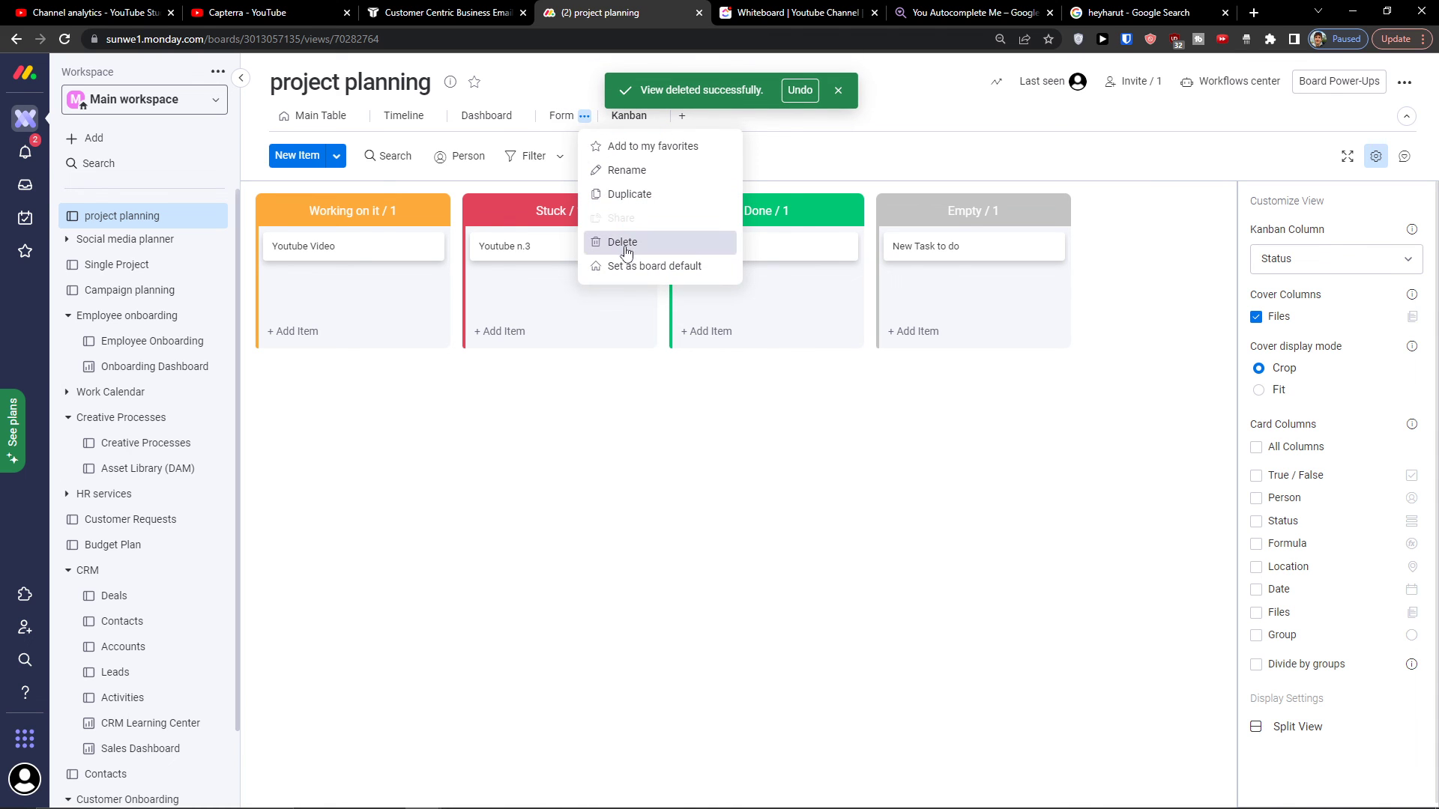
click(626, 241)
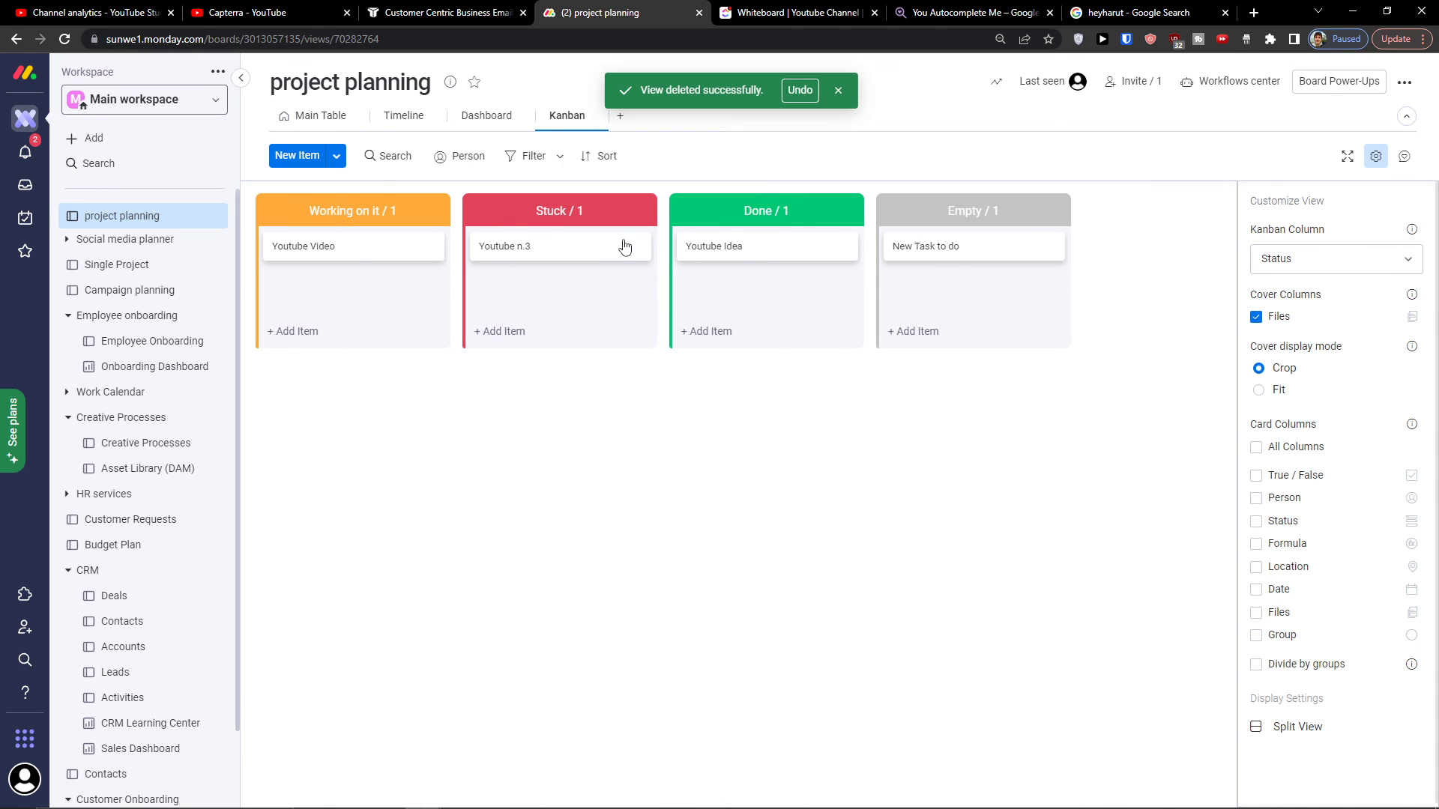